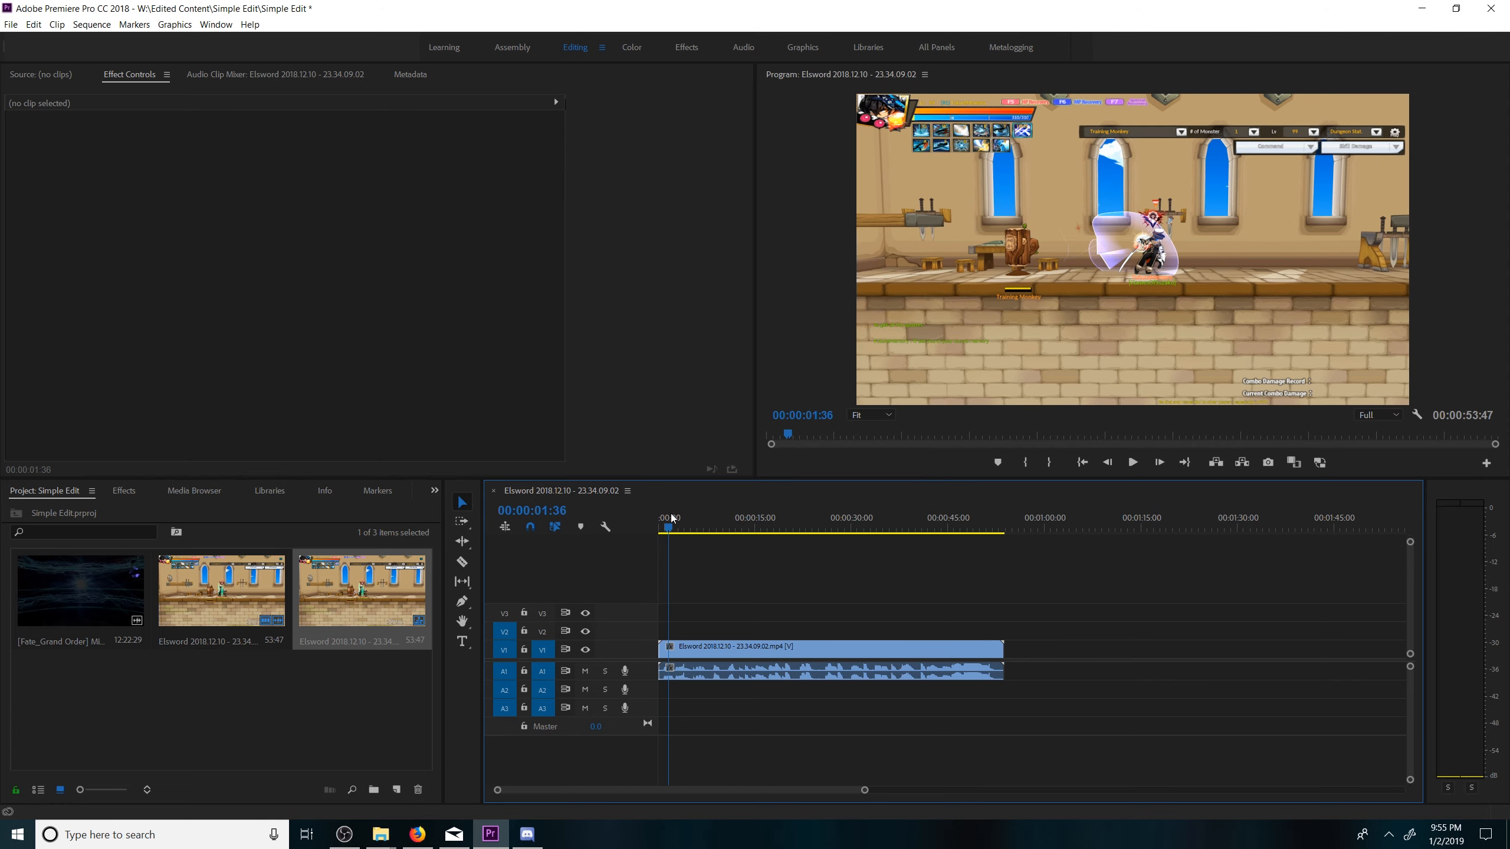
Send the gameplay clip's audio to Adobe Audition, discarding the crashed session and accepting the audio hardware preferences as they are.
{"action": "left_click", "coordinate": [757, 674]}
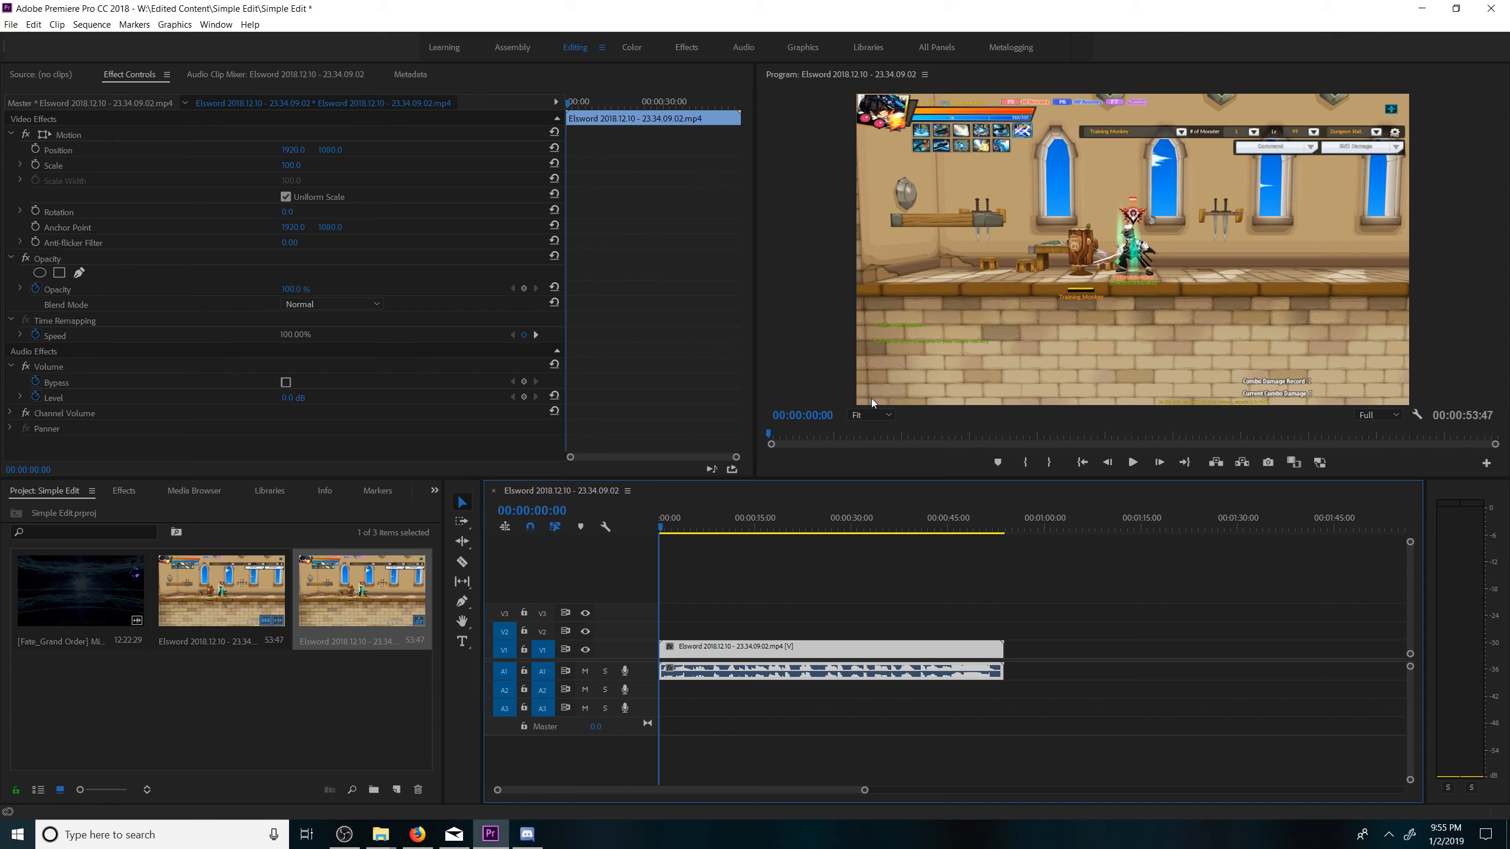
{"action": "right_click", "coordinate": [744, 670]}
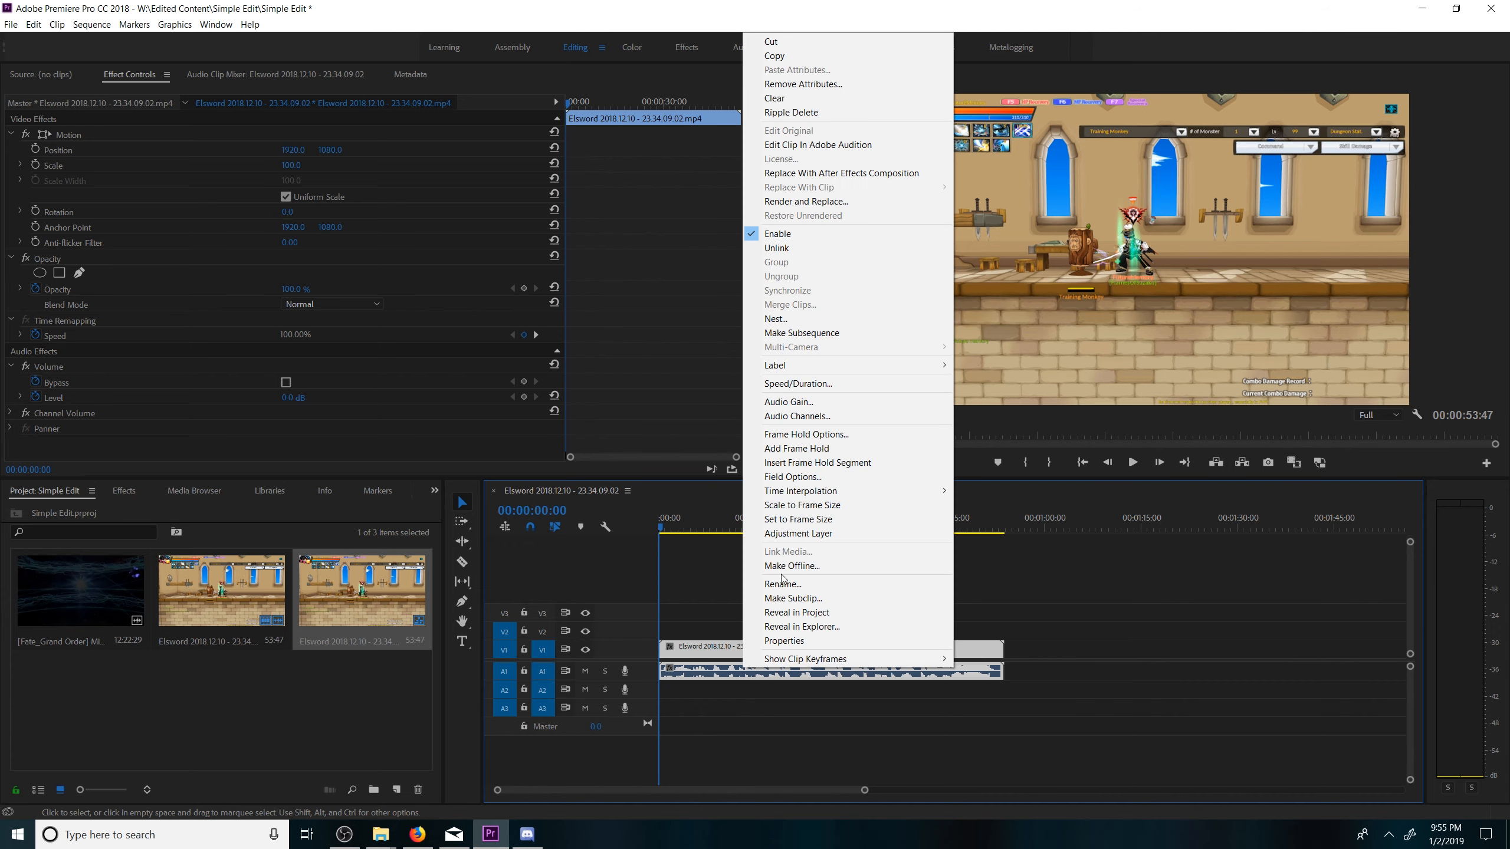
{"action": "left_click", "coordinate": [834, 148]}
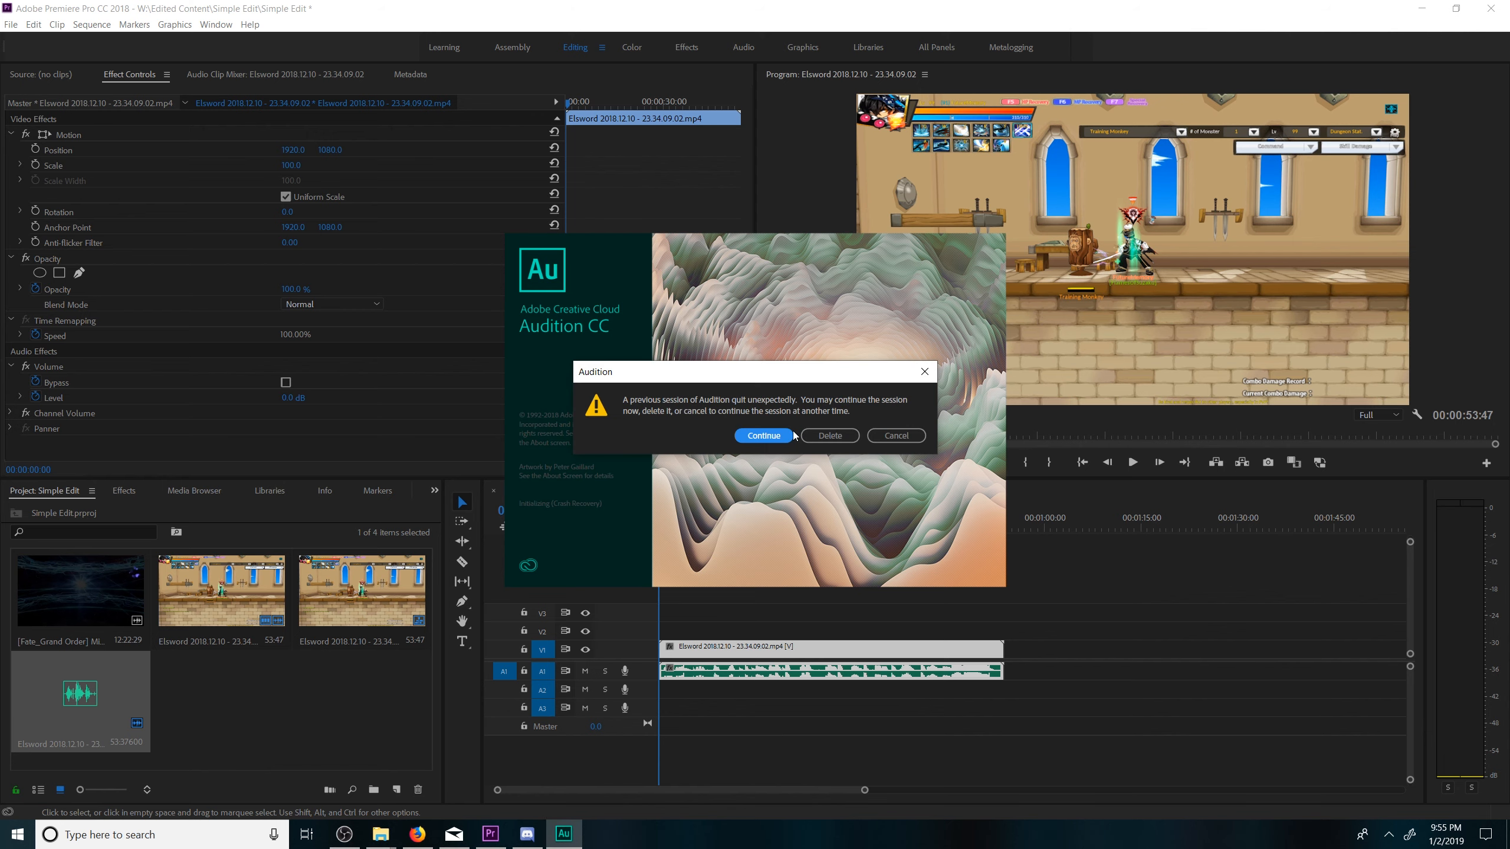
{"action": "left_click", "coordinate": [833, 439]}
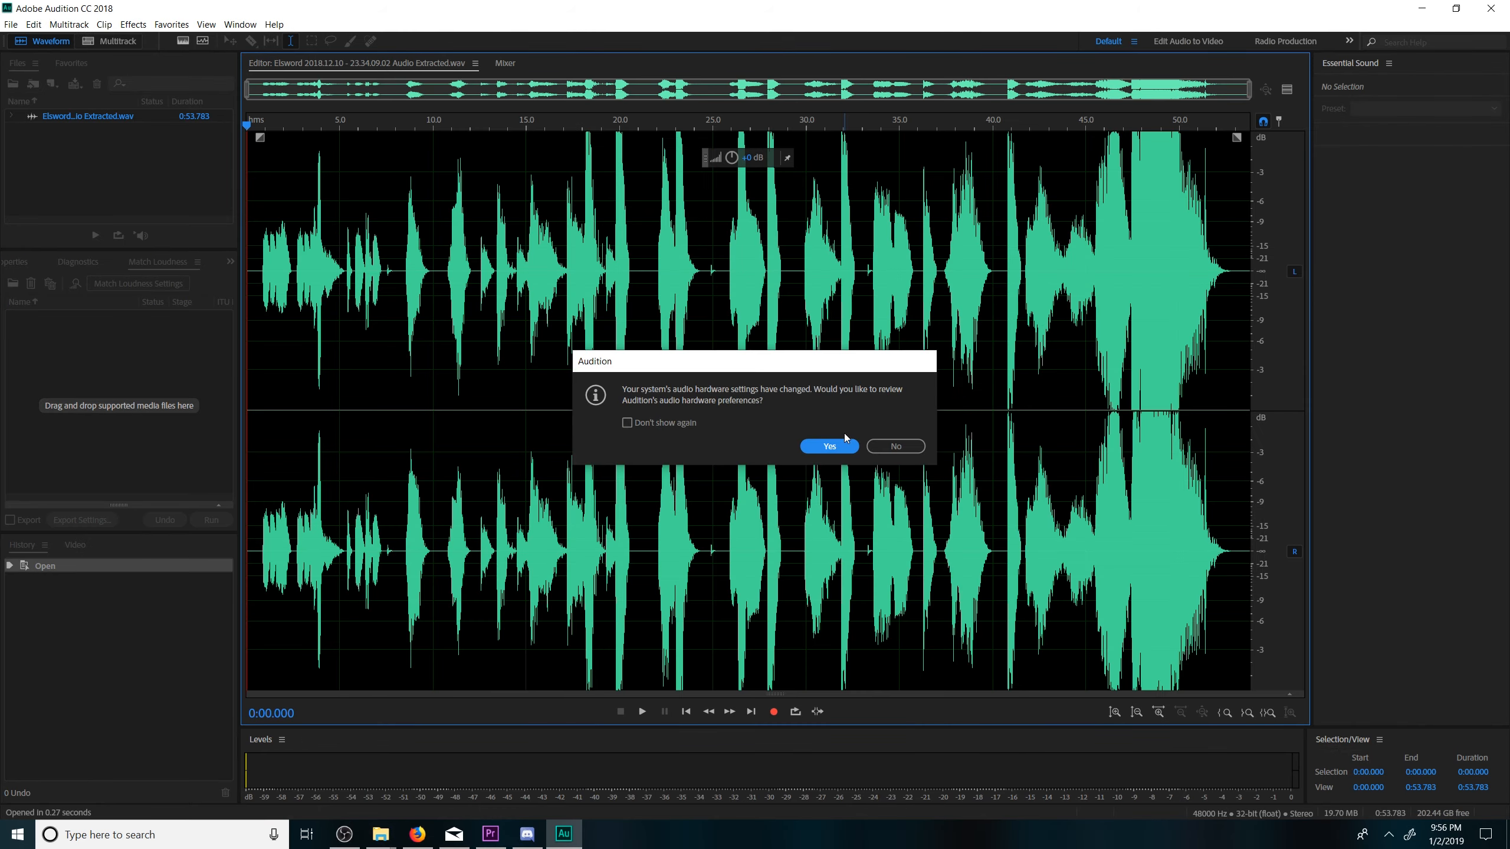
{"action": "left_click", "coordinate": [823, 447]}
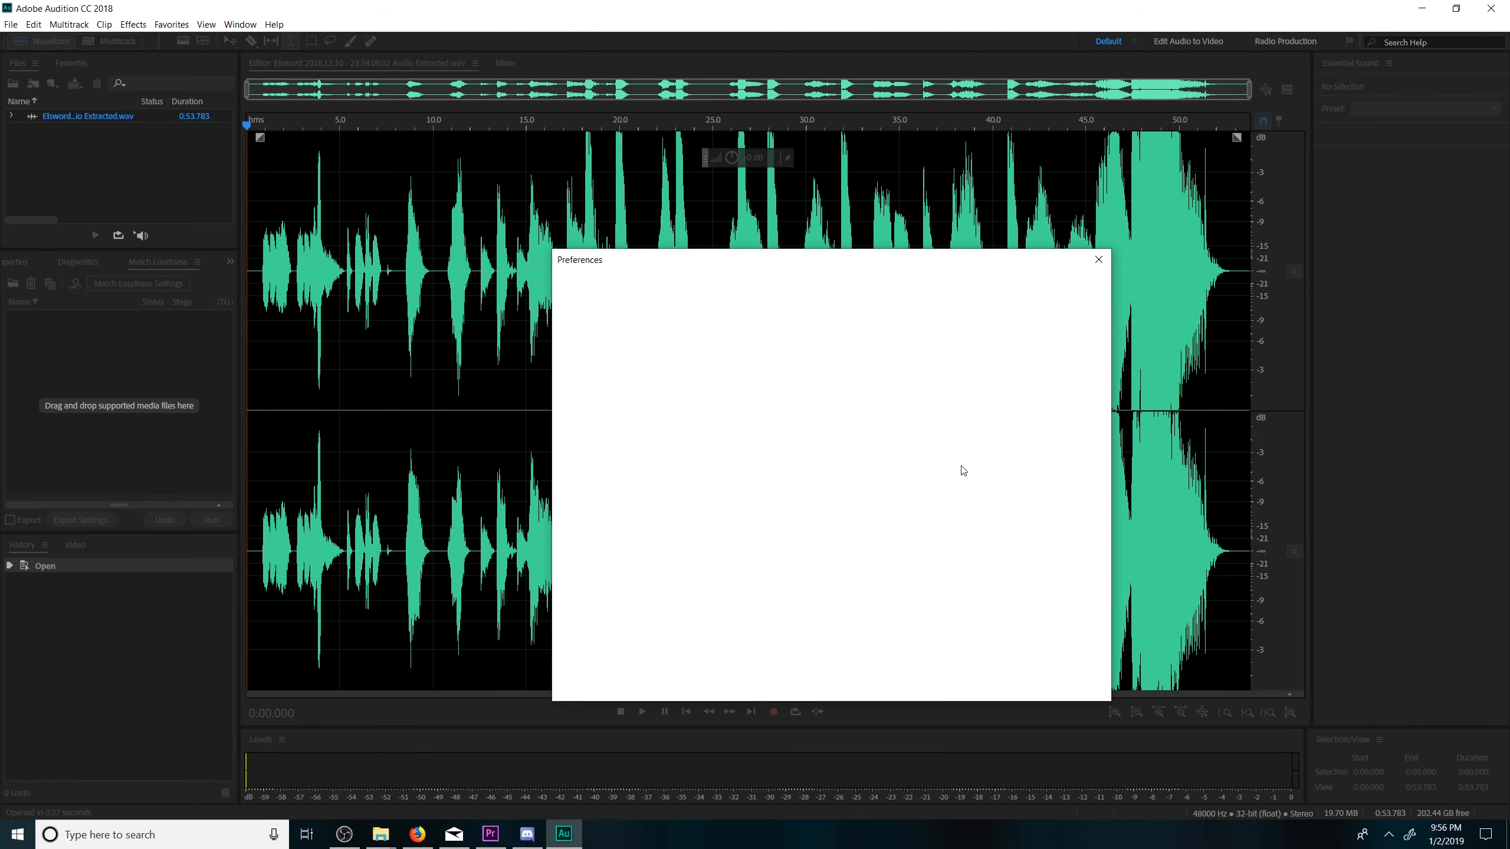
{"action": "left_click_drag", "start_coordinate": [974, 271], "coordinate": [937, 267]}
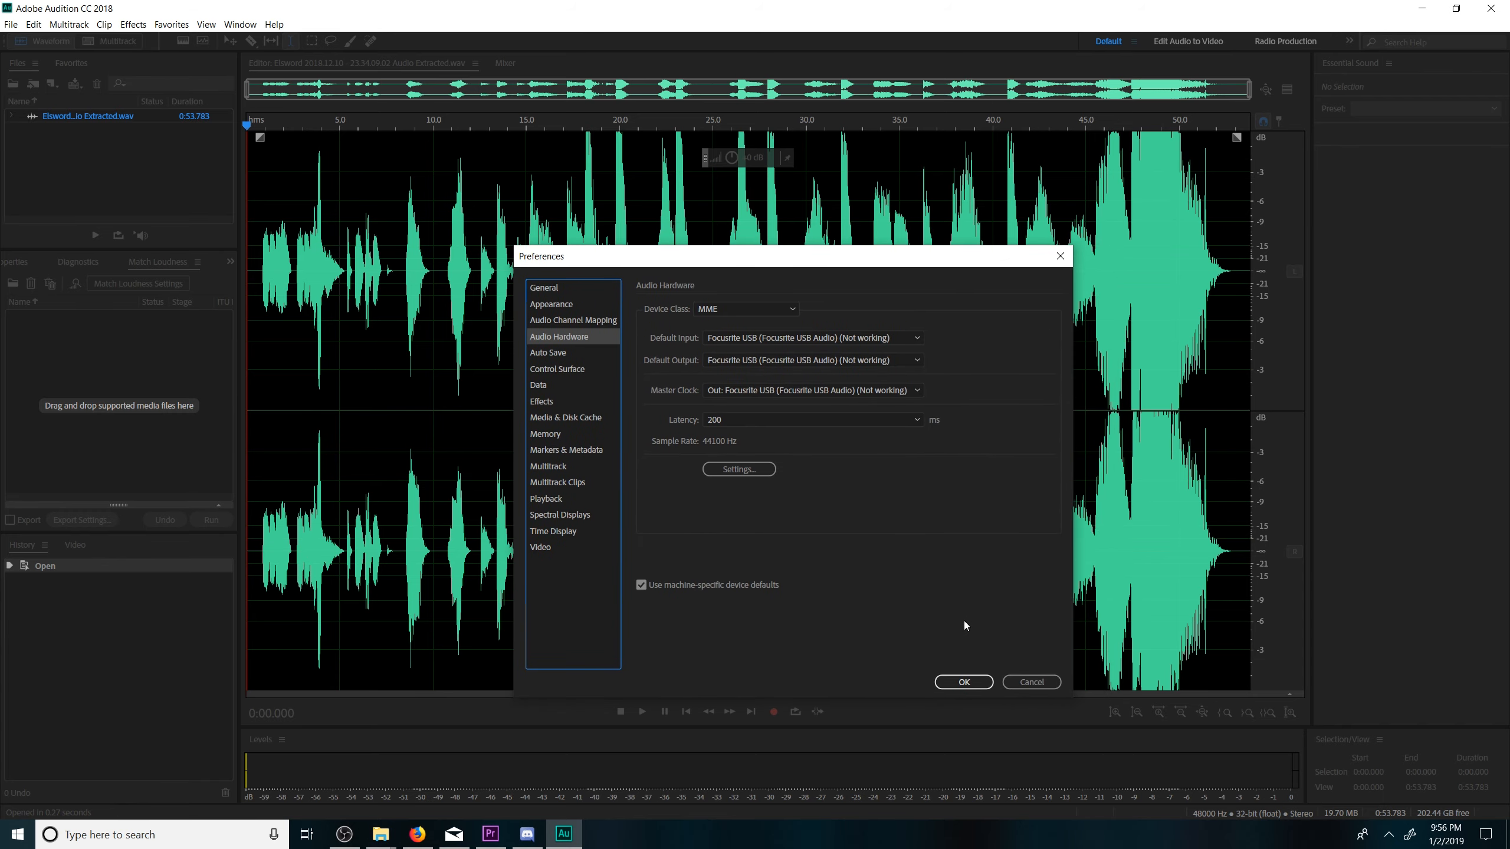
{"action": "left_click", "coordinate": [968, 686]}
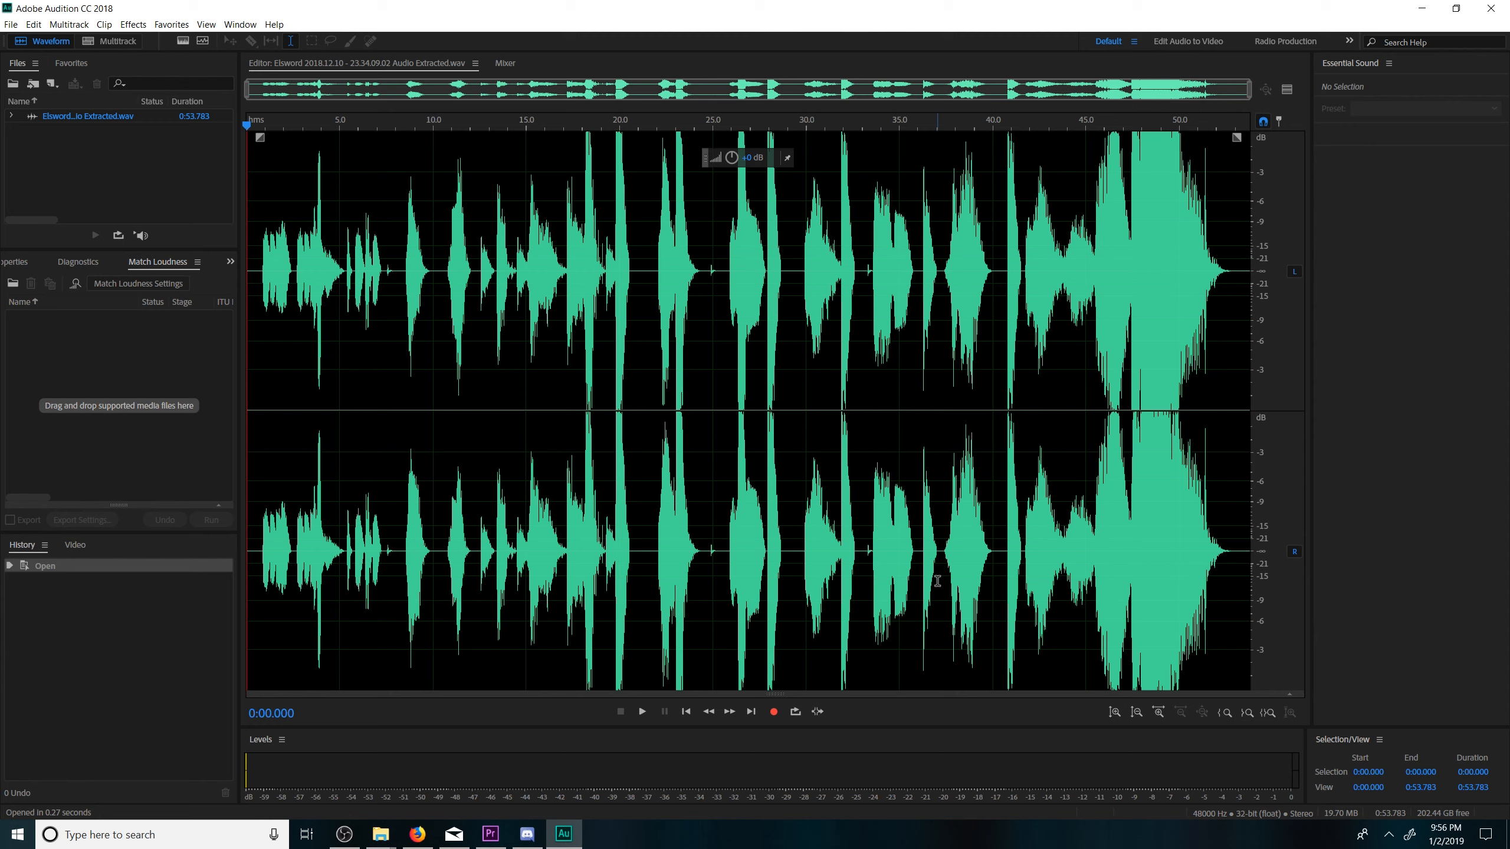
Apply the Center Channel Extractor effect to the whole audio file with the Vocal Remove preset and the Male Voice frequency range.
{"action": "left_click", "coordinate": [148, 31]}
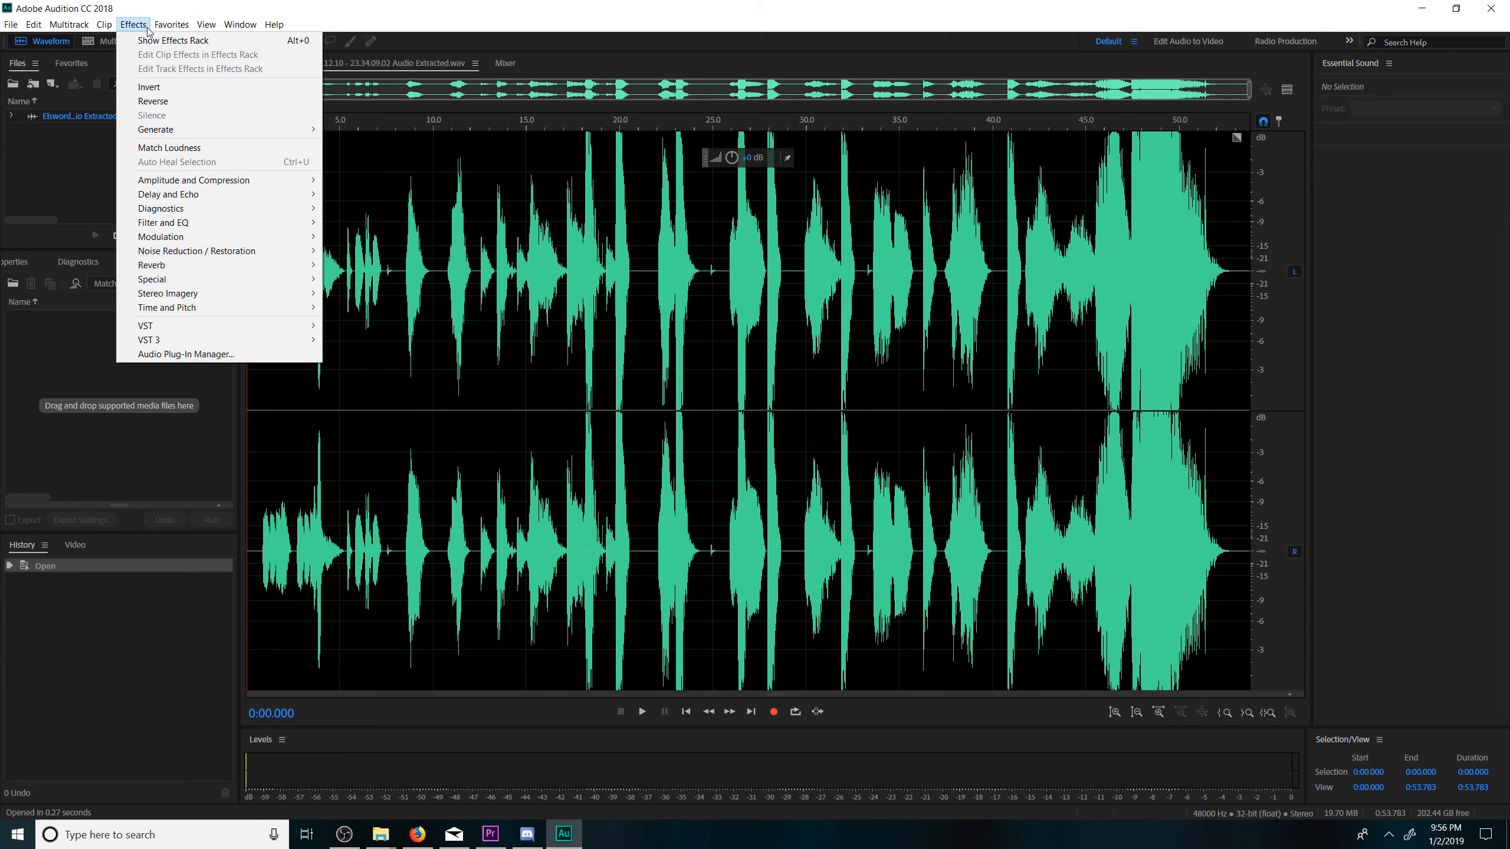
{"action": "mouse_move", "coordinate": [258, 295]}
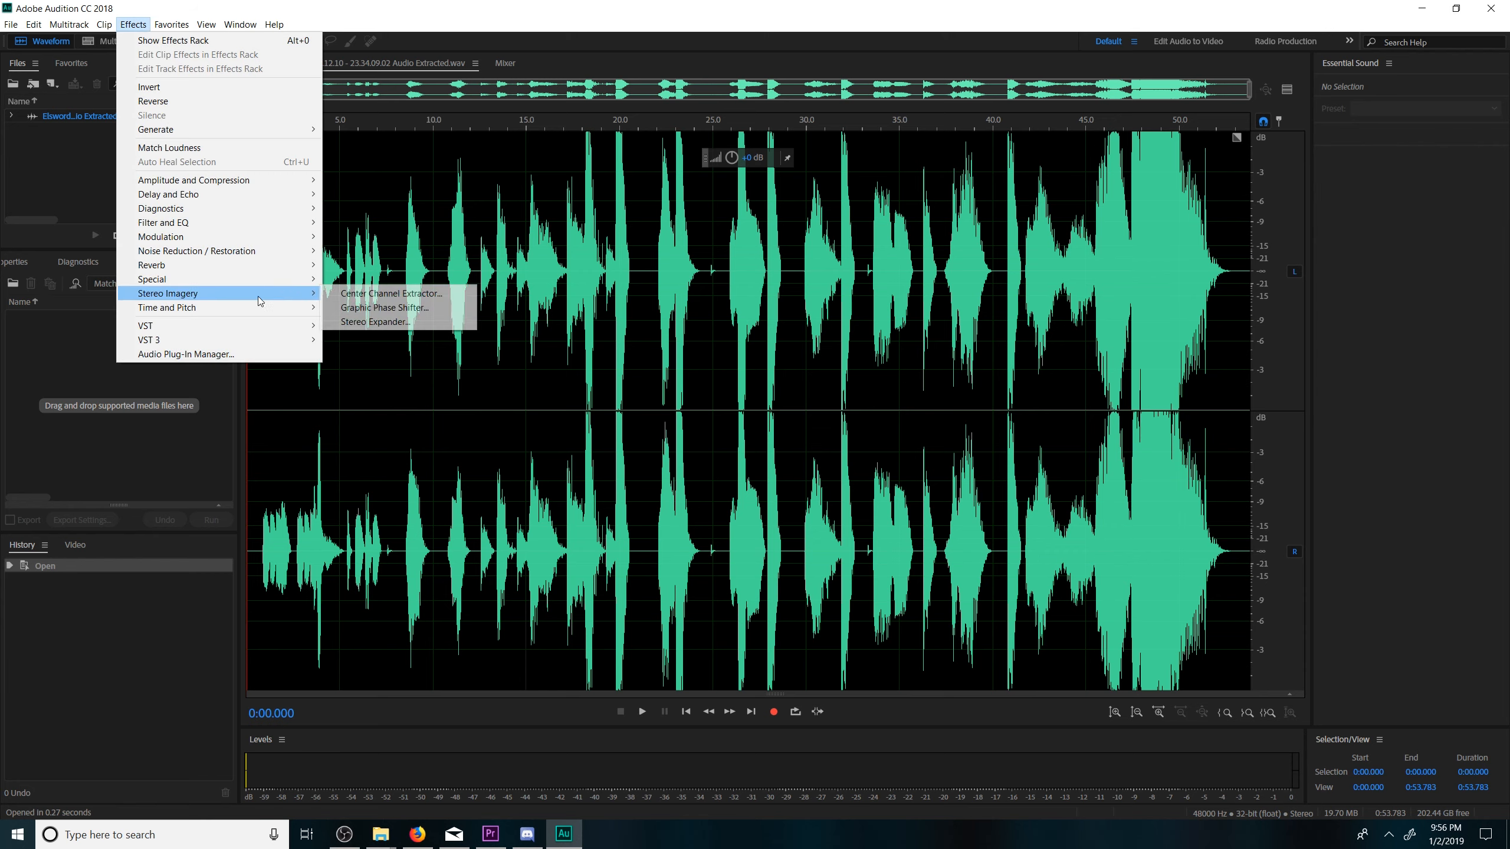
{"action": "left_click", "coordinate": [361, 293]}
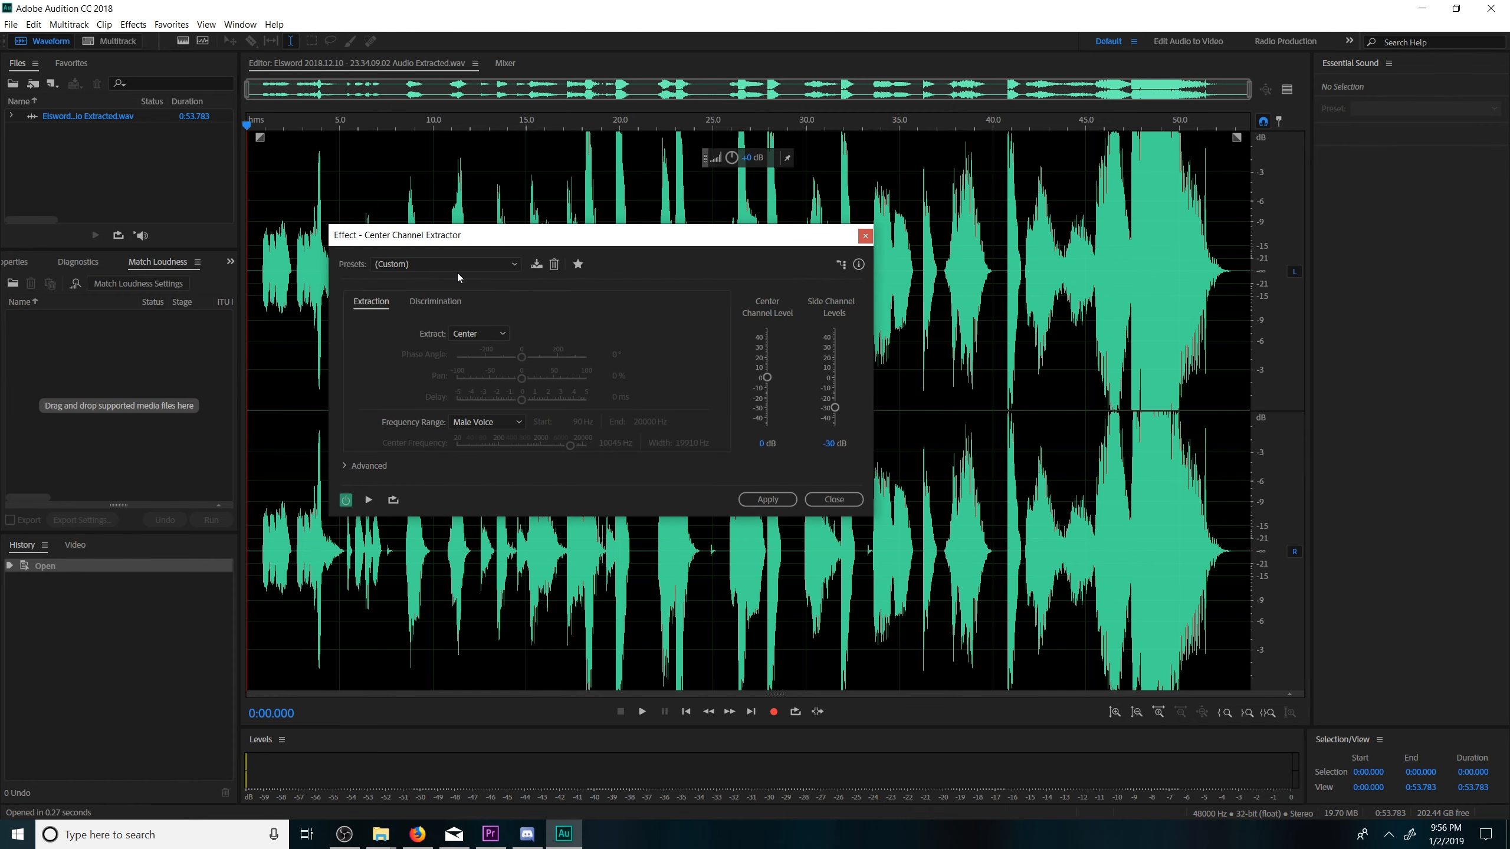
{"action": "left_click", "coordinate": [457, 267]}
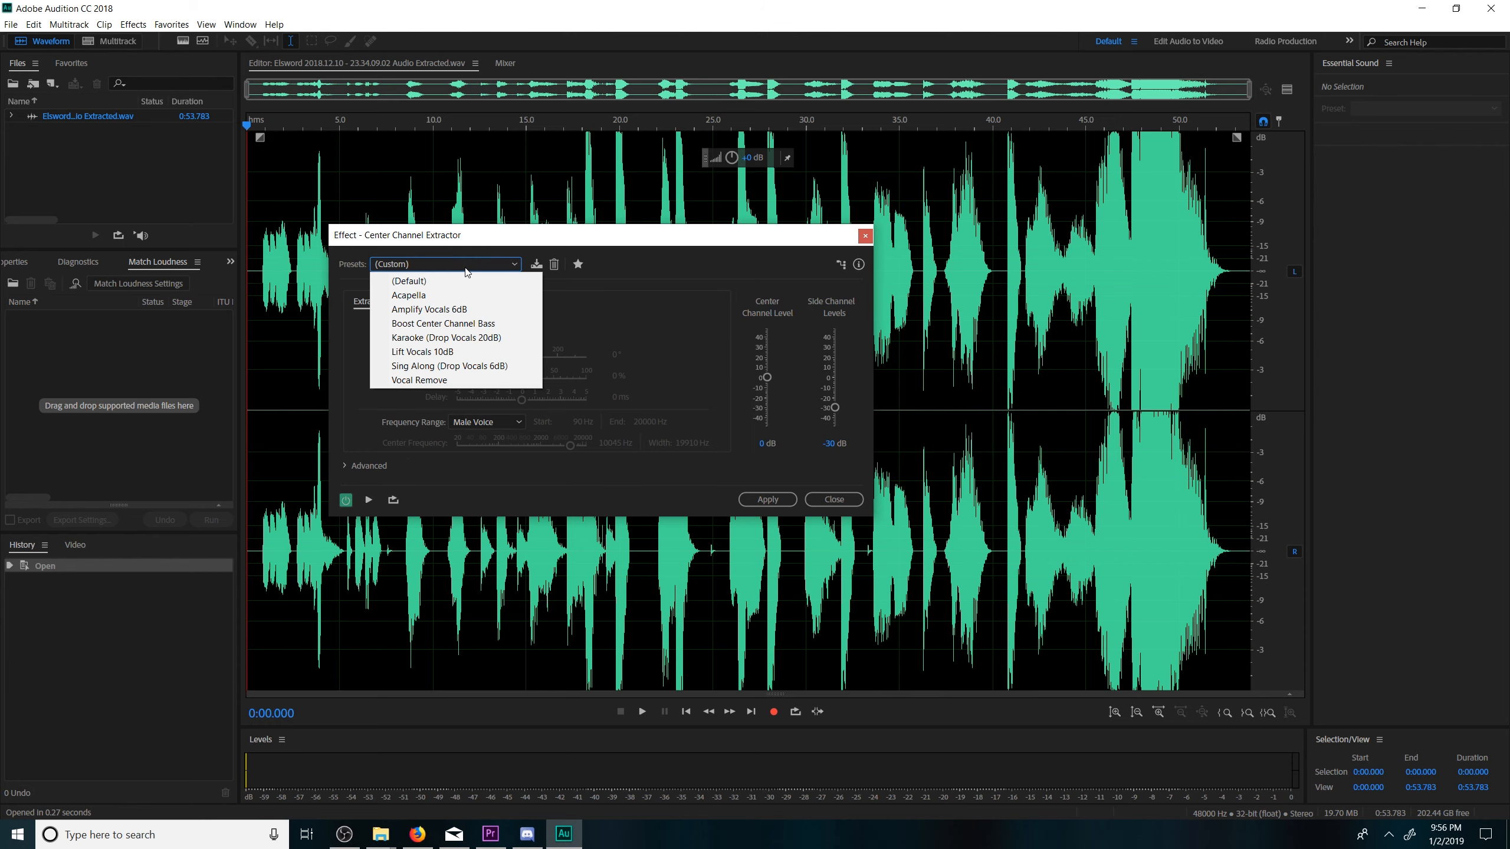
{"action": "left_click", "coordinate": [445, 380]}
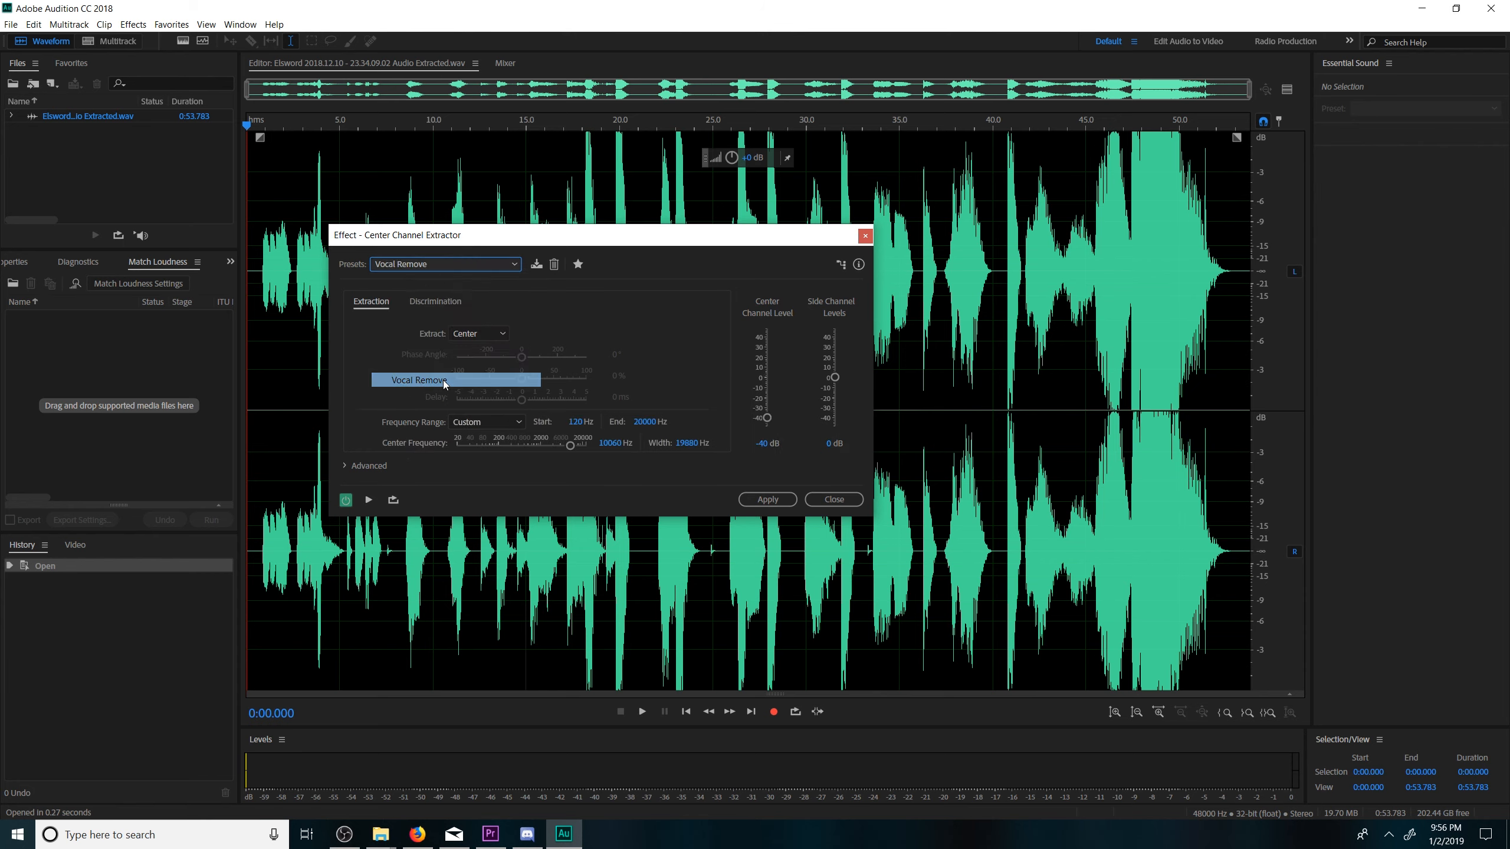
{"action": "left_click", "coordinate": [486, 423]}
{"action": "left_click", "coordinate": [489, 439]}
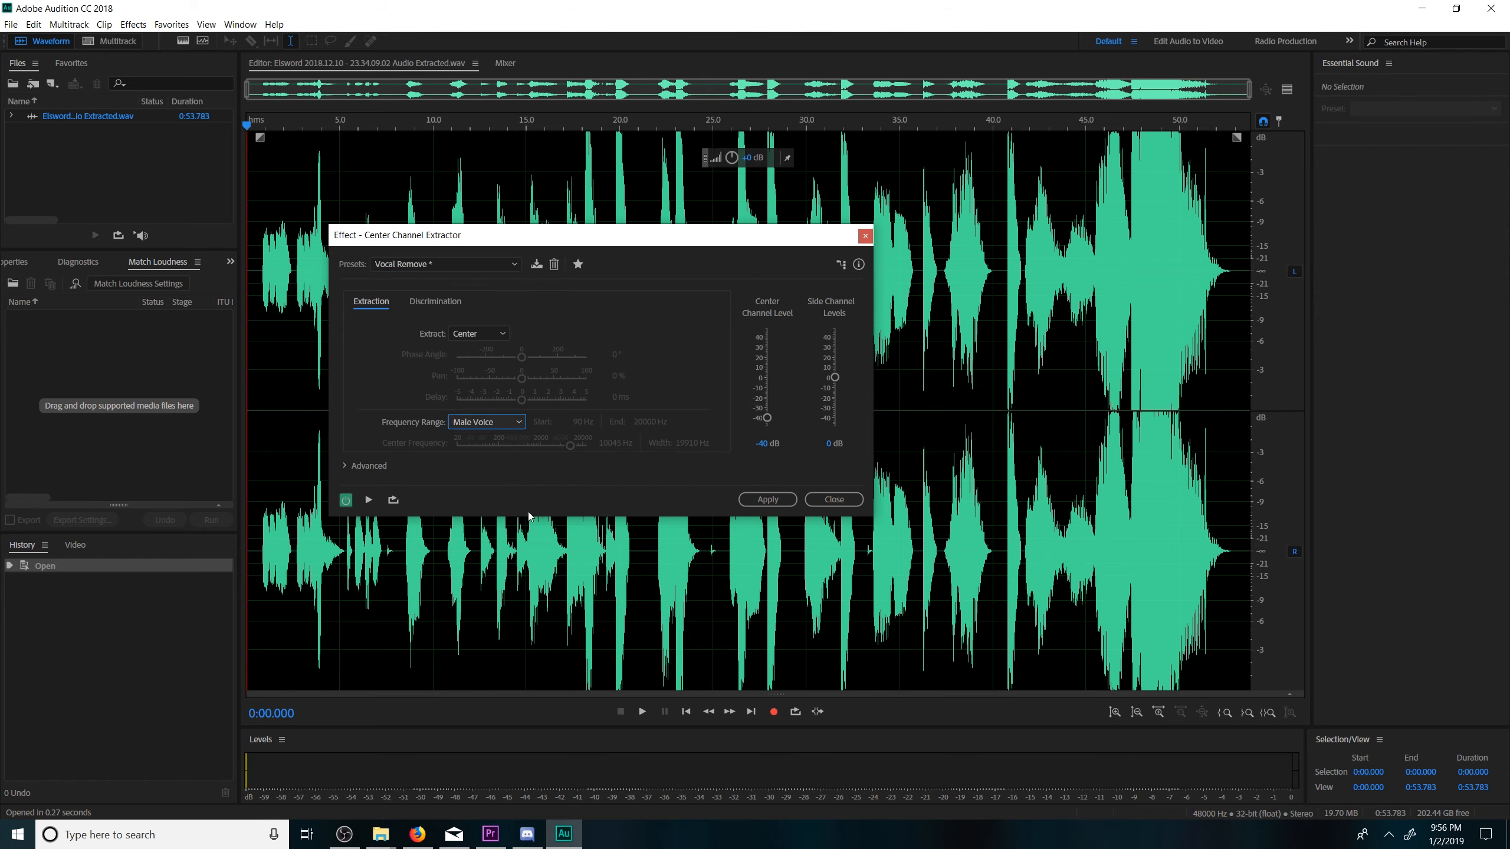
{"action": "left_click", "coordinate": [770, 499]}
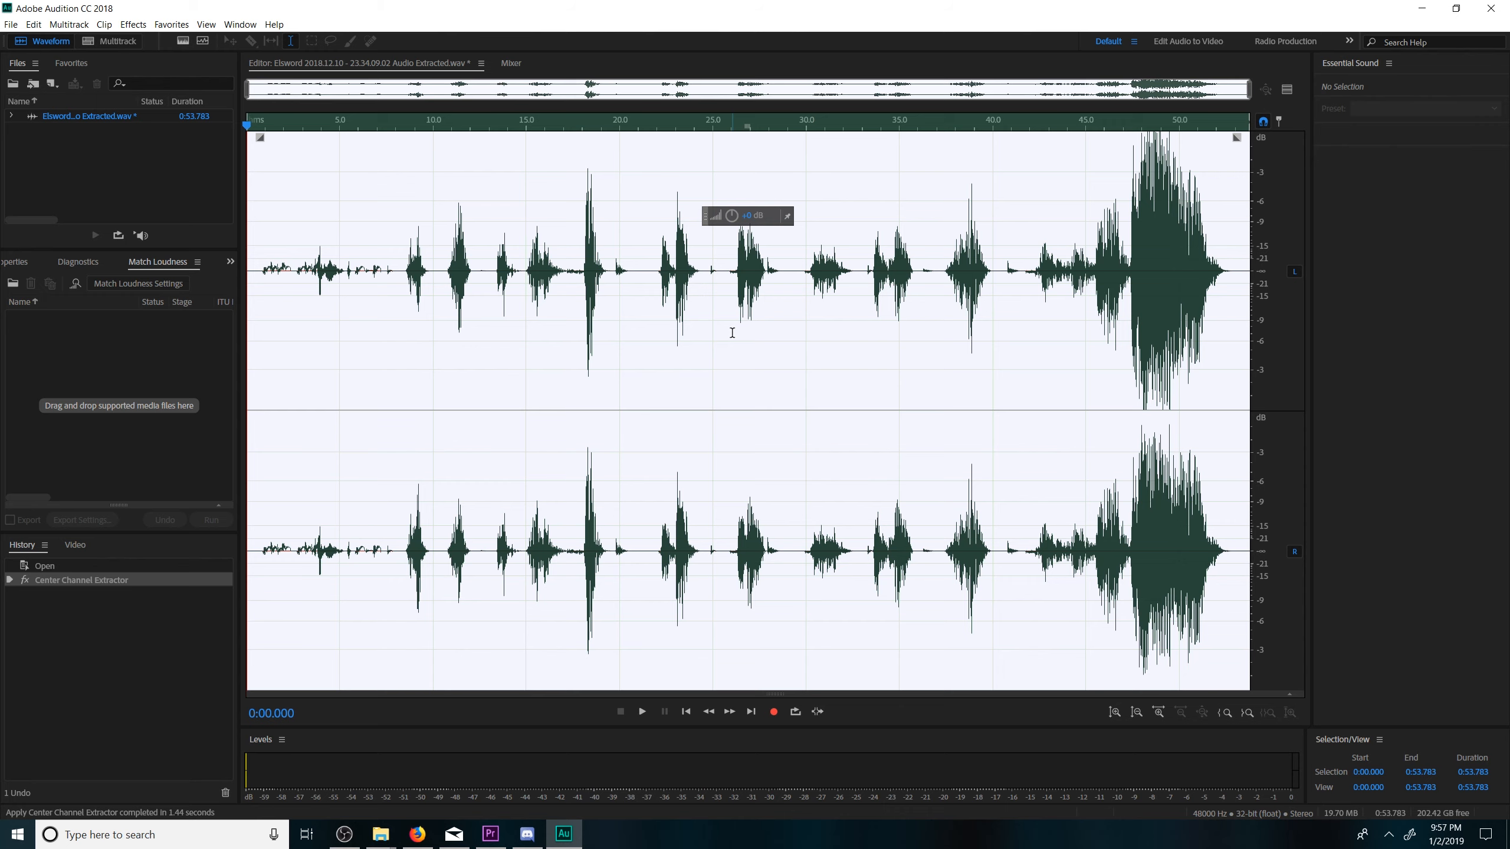
Close Audition, return to Premiere Pro and undo the replacement of the gameplay clip's audio with the extracted file.
{"action": "left_click", "coordinate": [401, 285]}
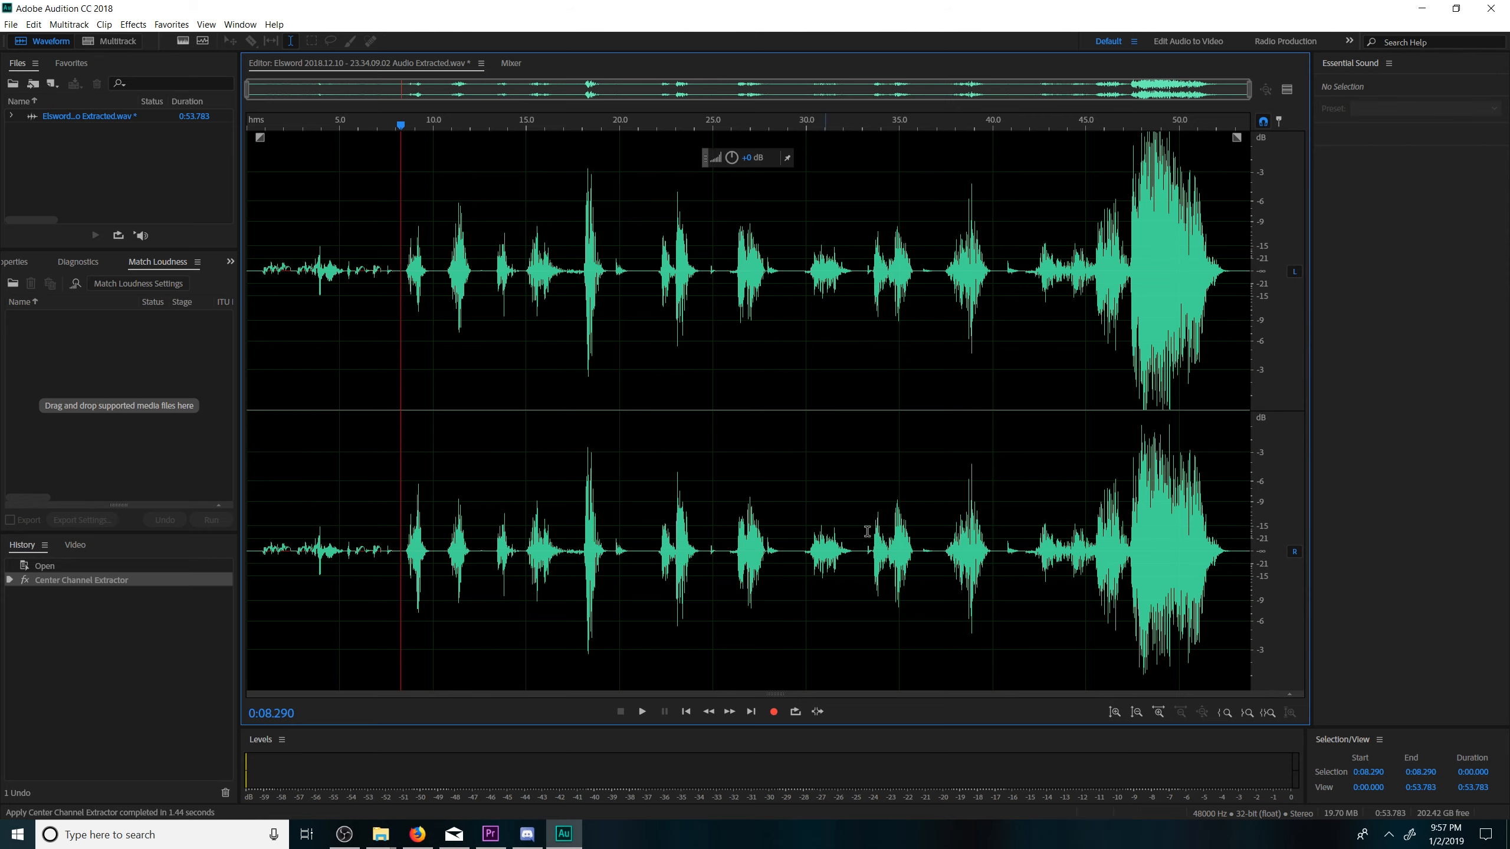
{"action": "left_click", "coordinate": [1492, 9]}
{"action": "left_click", "coordinate": [830, 433]}
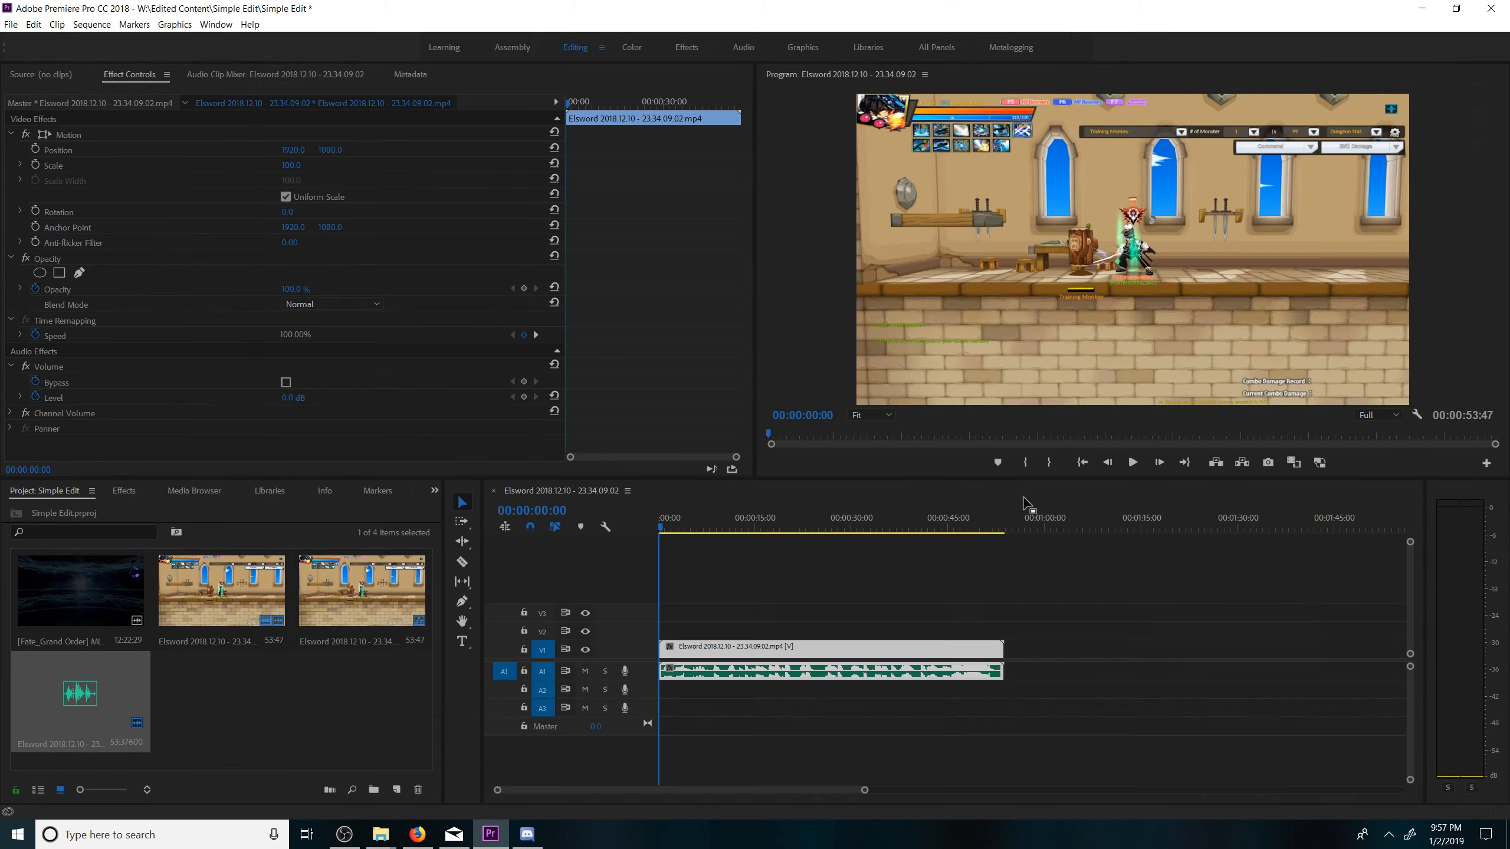
{"action": "left_click", "coordinate": [975, 584]}
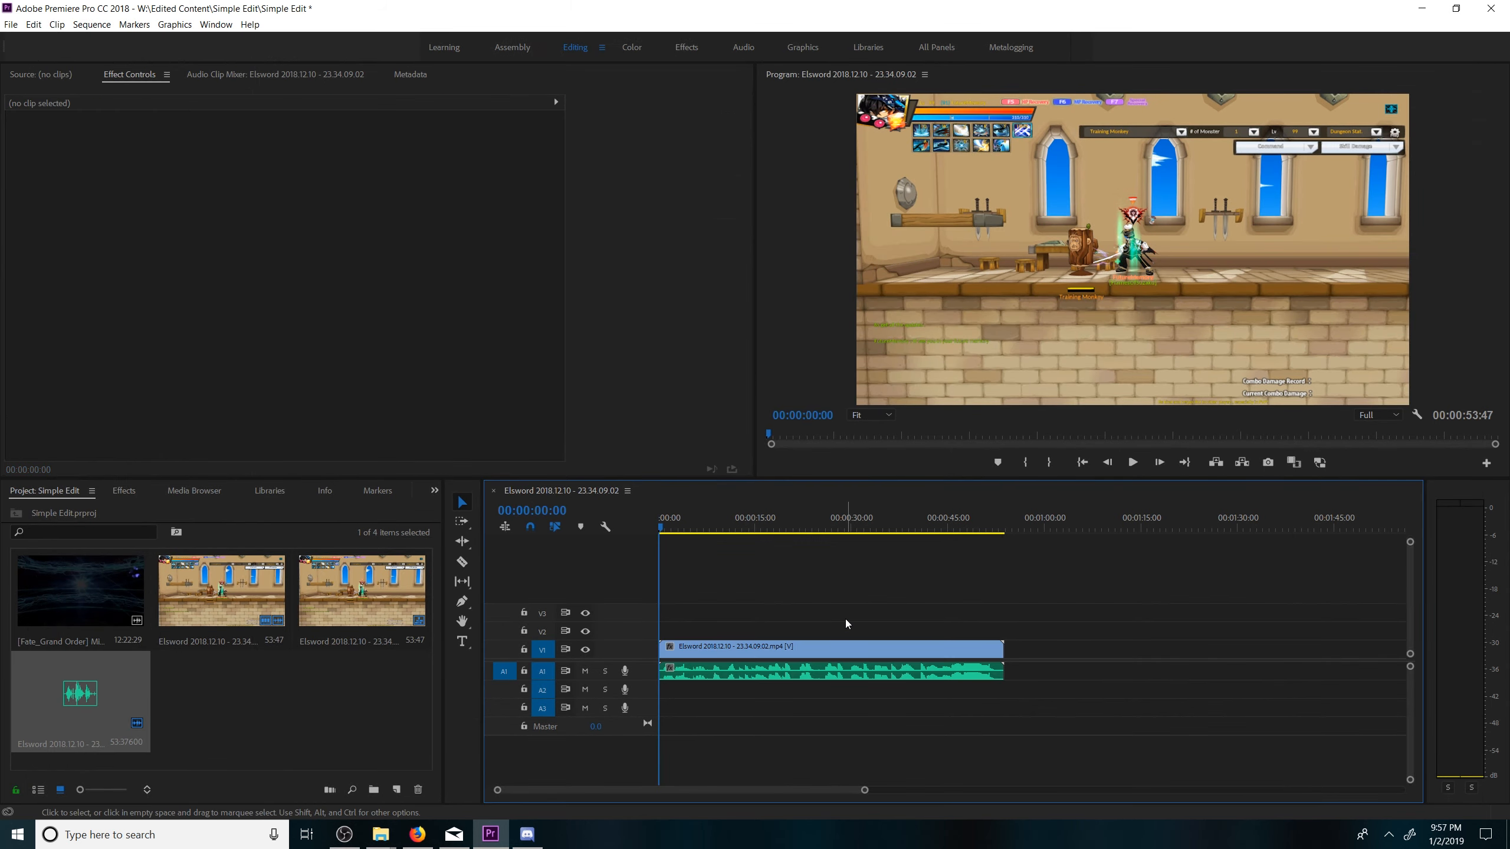
{"action": "key", "text": "ctrl+z"}
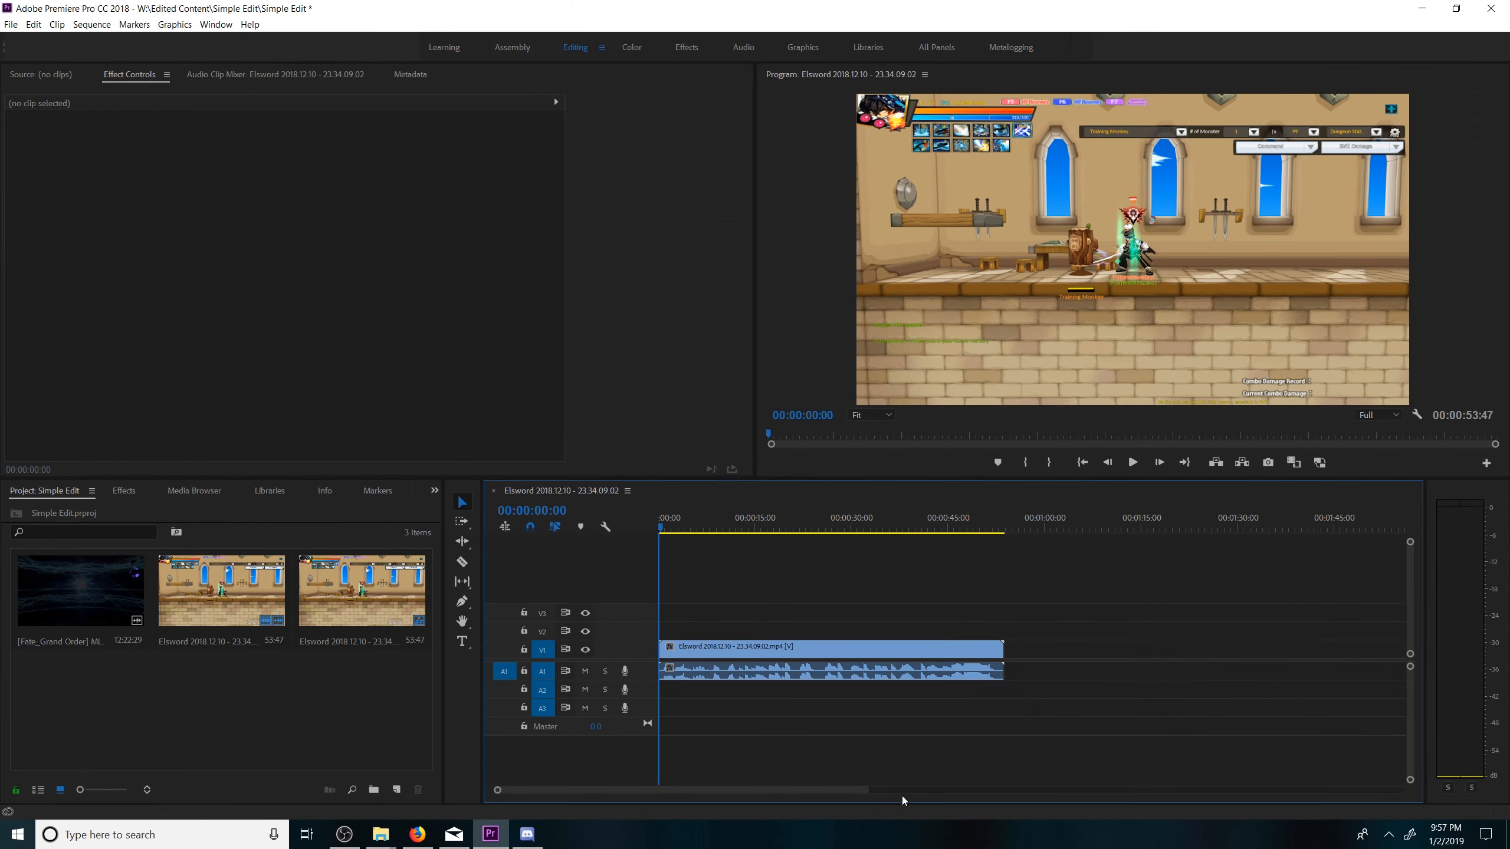
Play the opening second of the gameplay sequence to find the first attack.
{"action": "left_click_drag", "start_coordinate": [865, 790], "coordinate": [700, 790]}
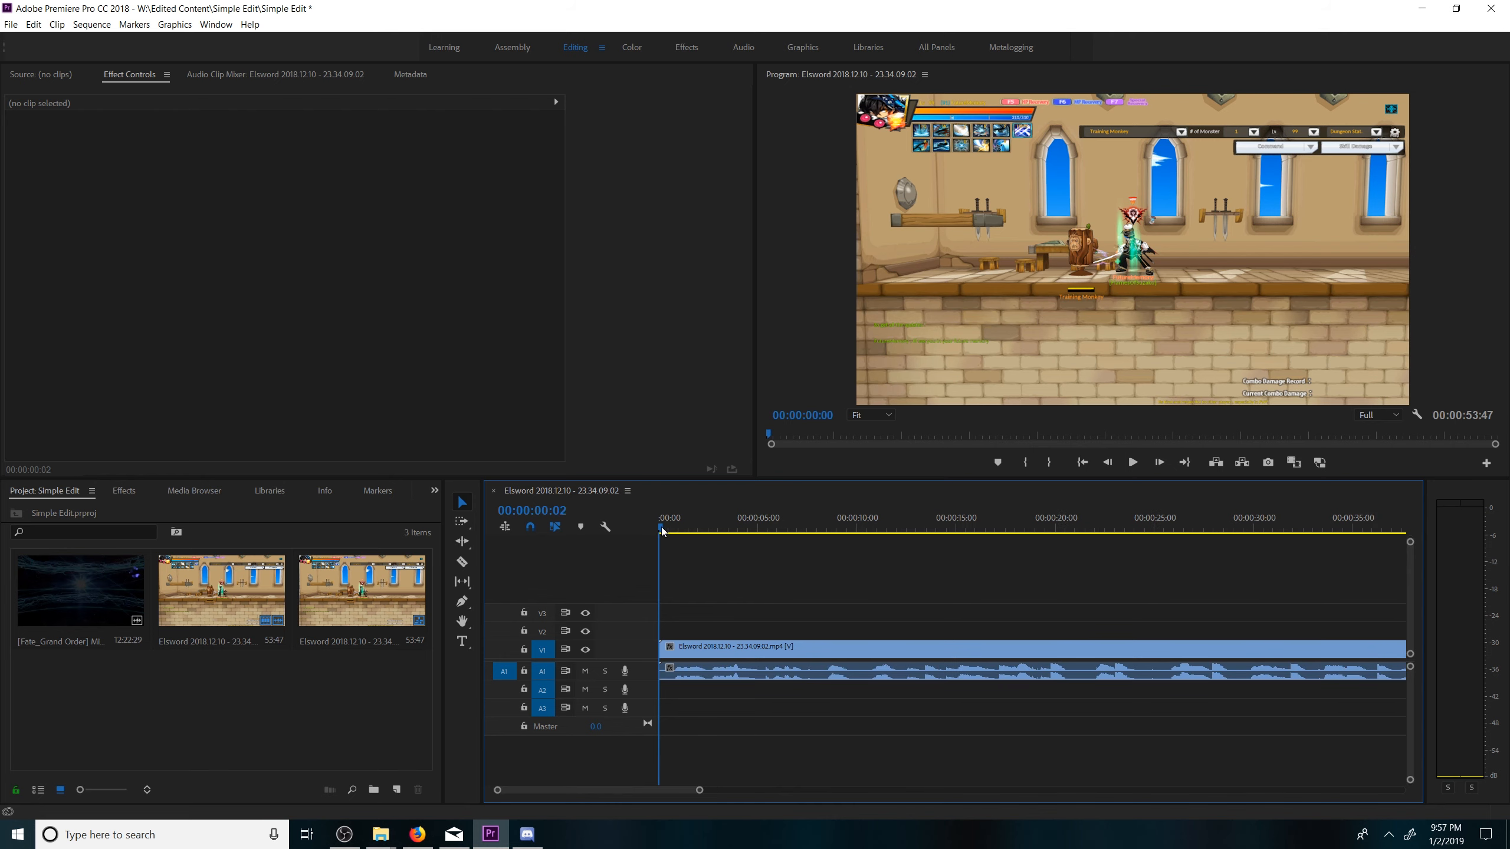
{"action": "key", "text": "space"}
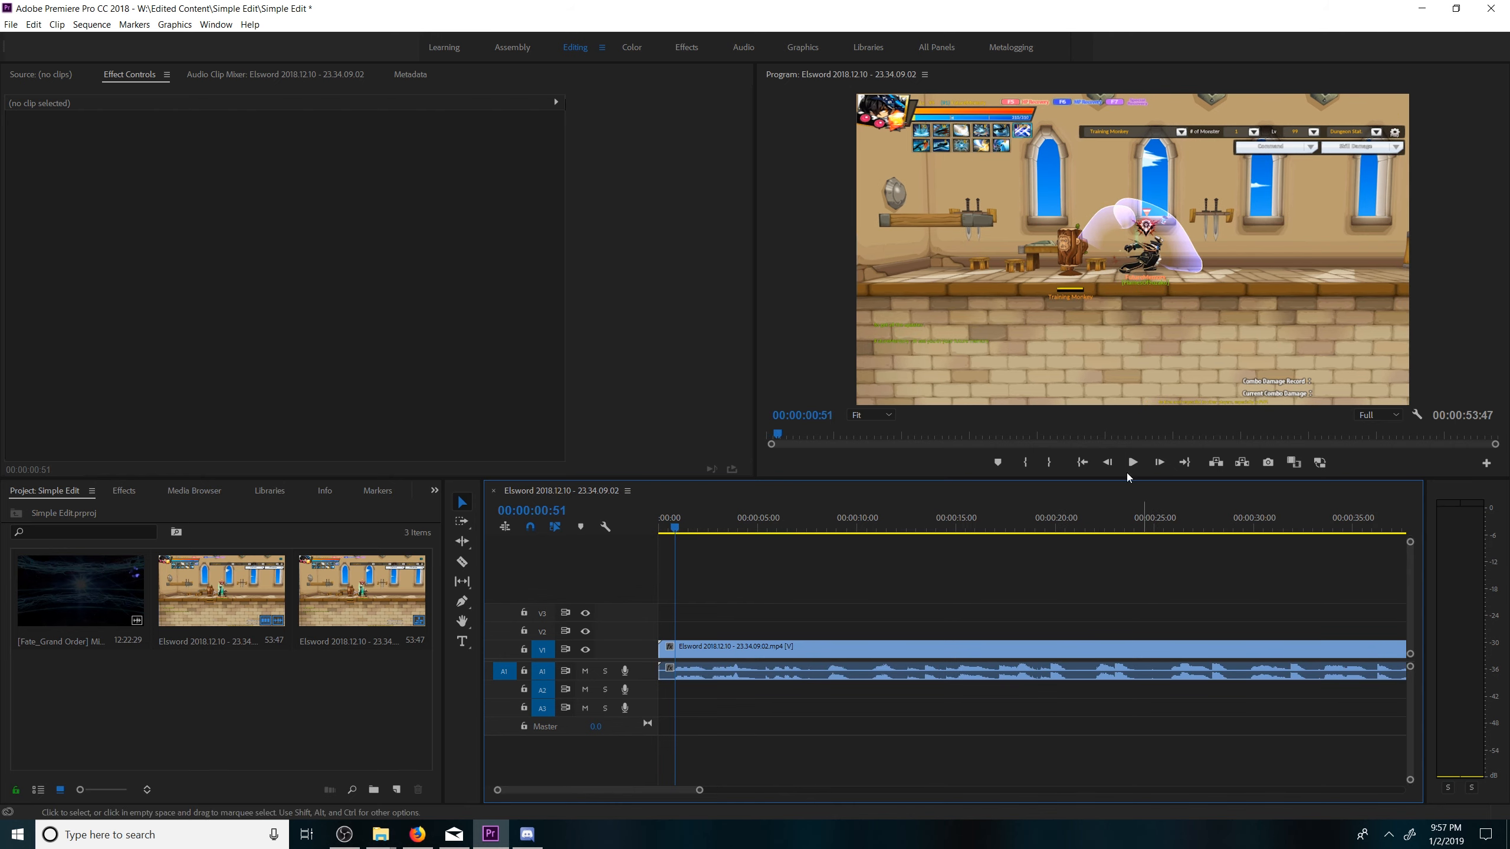
{"action": "left_click_drag", "start_coordinate": [700, 790], "coordinate": [661, 791]}
Load the [Fate_Grand Order] Miyamoto Musashi's Voice Lines video into the Source Monitor.
{"action": "left_click", "coordinate": [240, 690]}
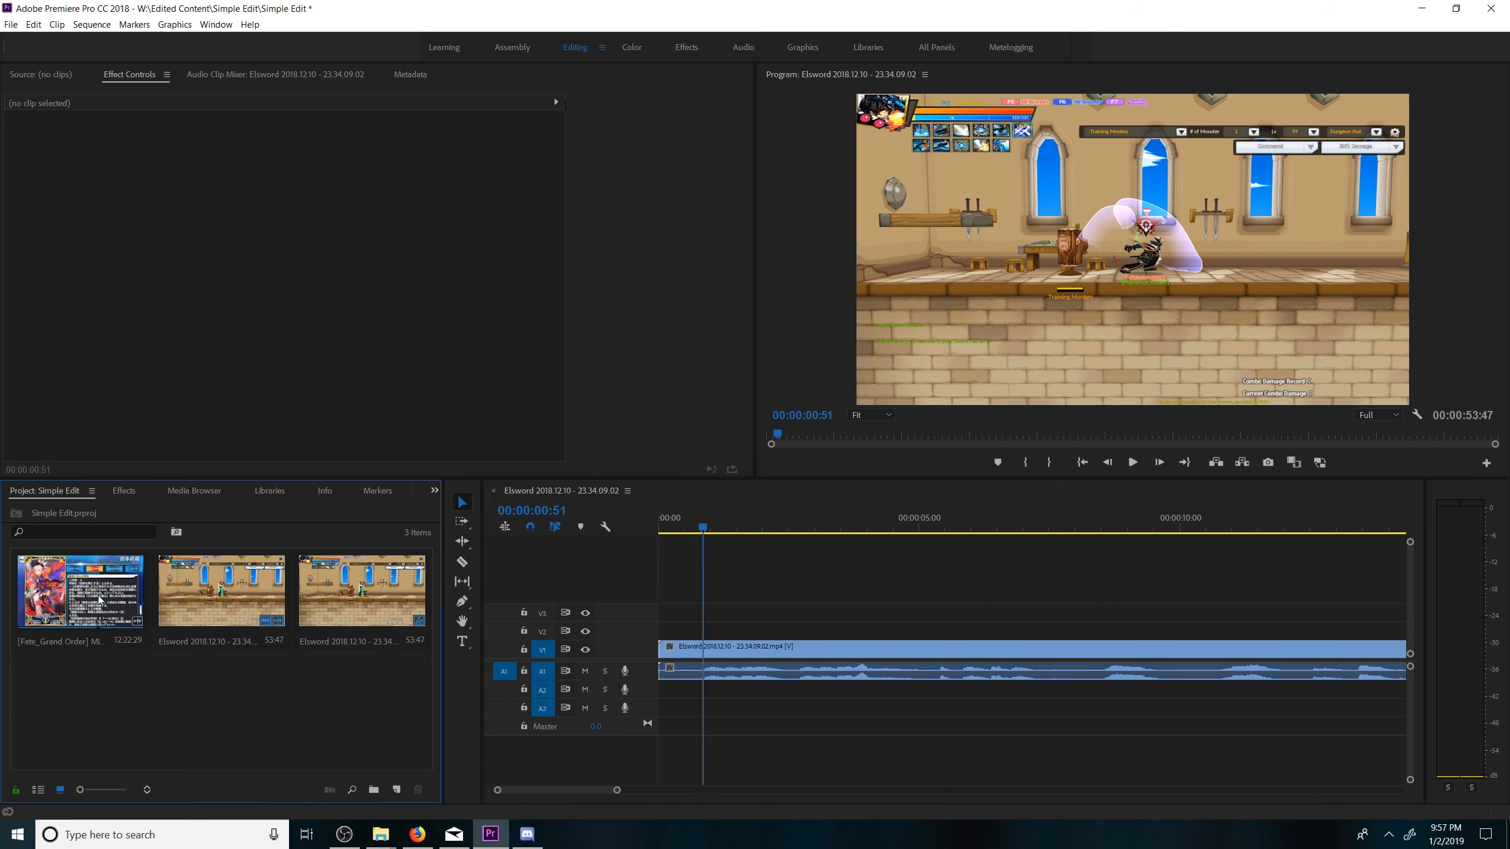
{"action": "double_click", "coordinate": [76, 606]}
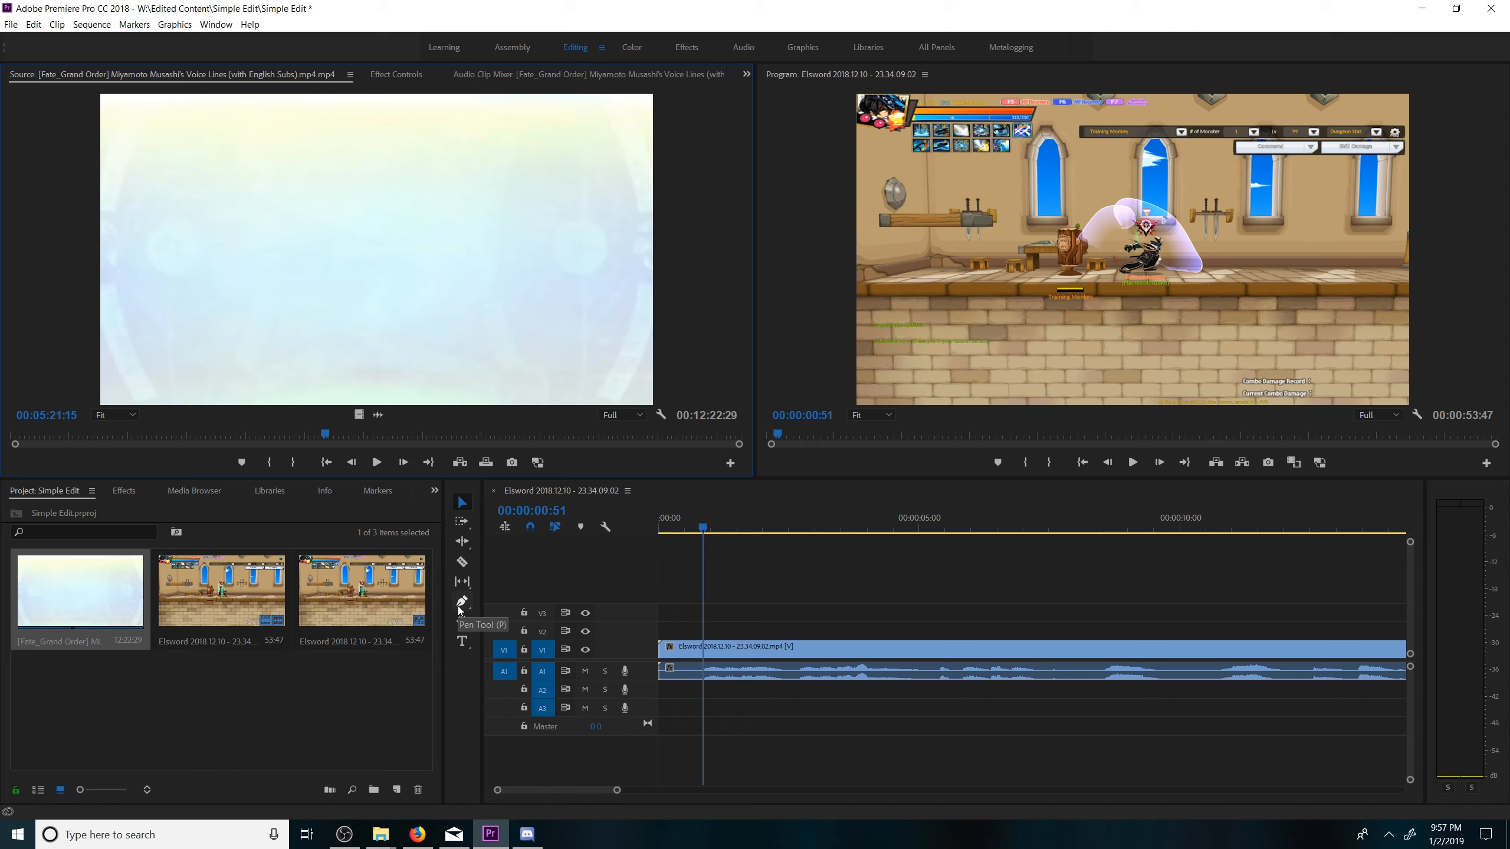
{"action": "left_click", "coordinate": [121, 580]}
{"action": "double_click", "coordinate": [119, 575]}
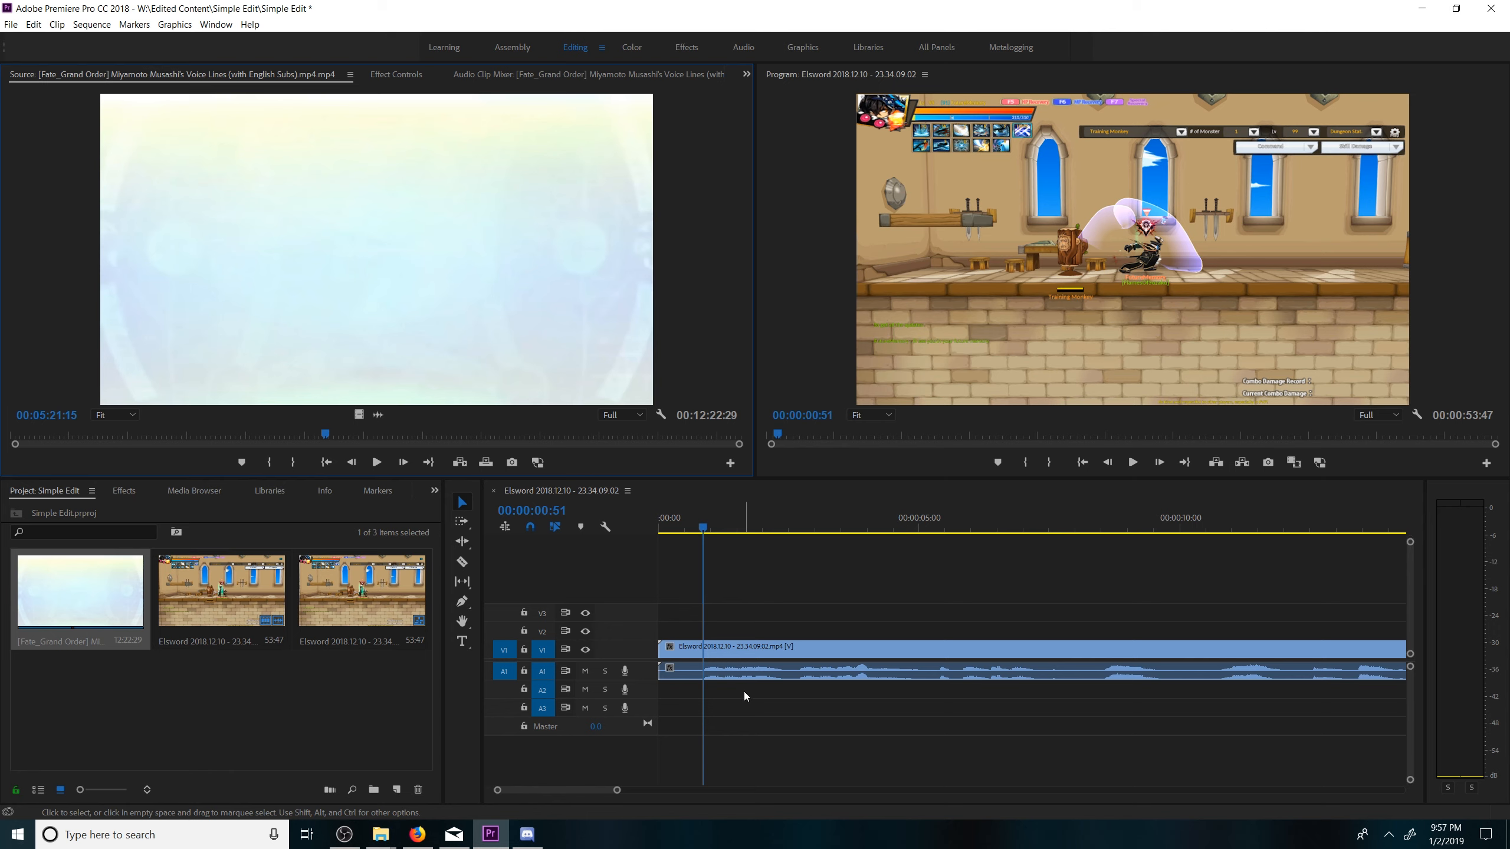
{"action": "left_click", "coordinate": [86, 587]}
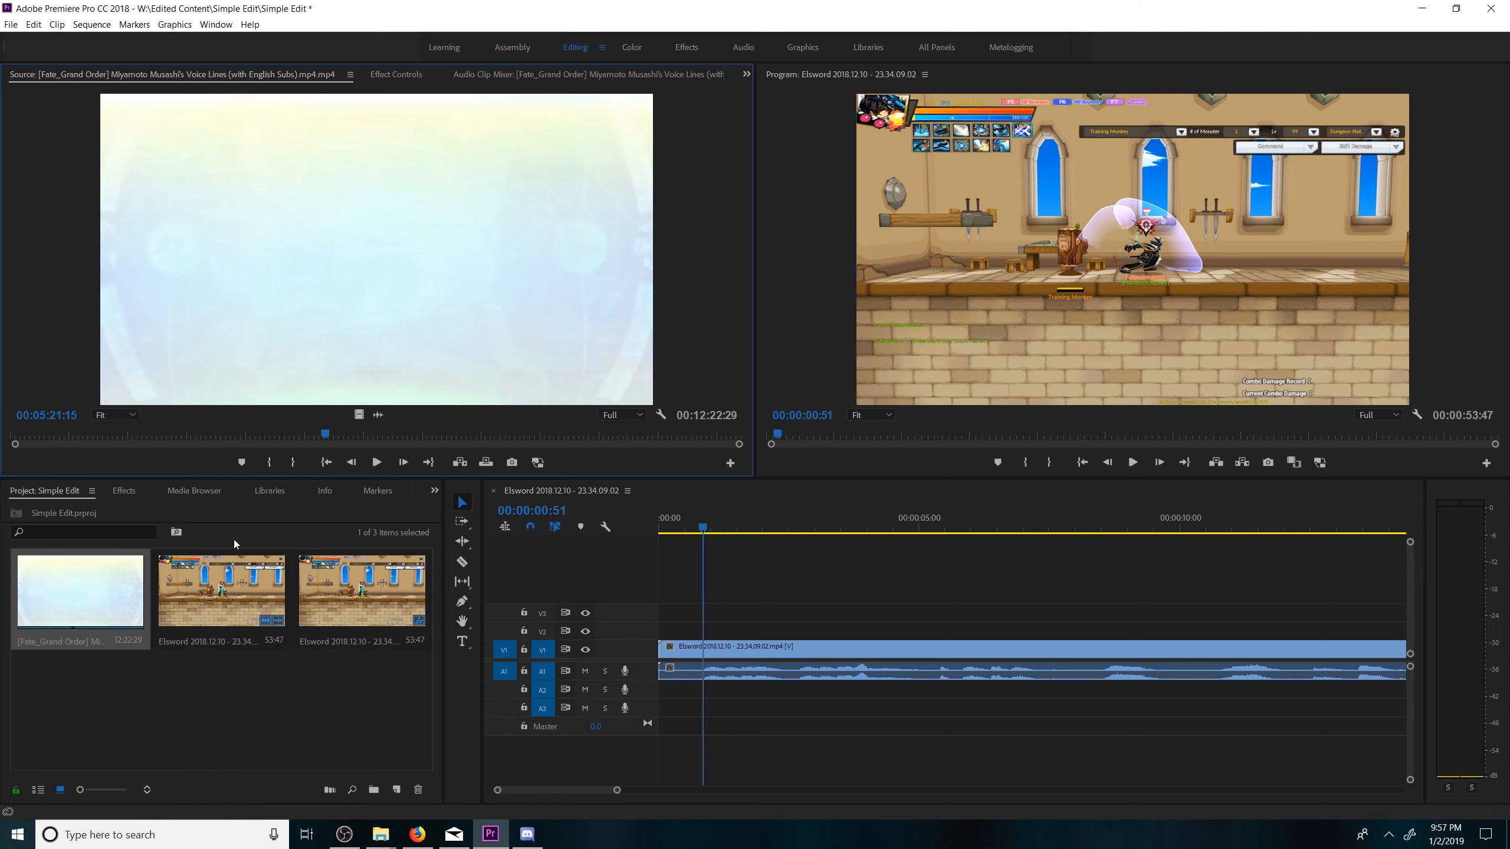
Find the [Attack 1] "Huh!" voice line in the source video and set its In point at 00:09:40:06 using the audio waveform.
{"action": "left_click_drag", "start_coordinate": [466, 434], "coordinate": [597, 433]}
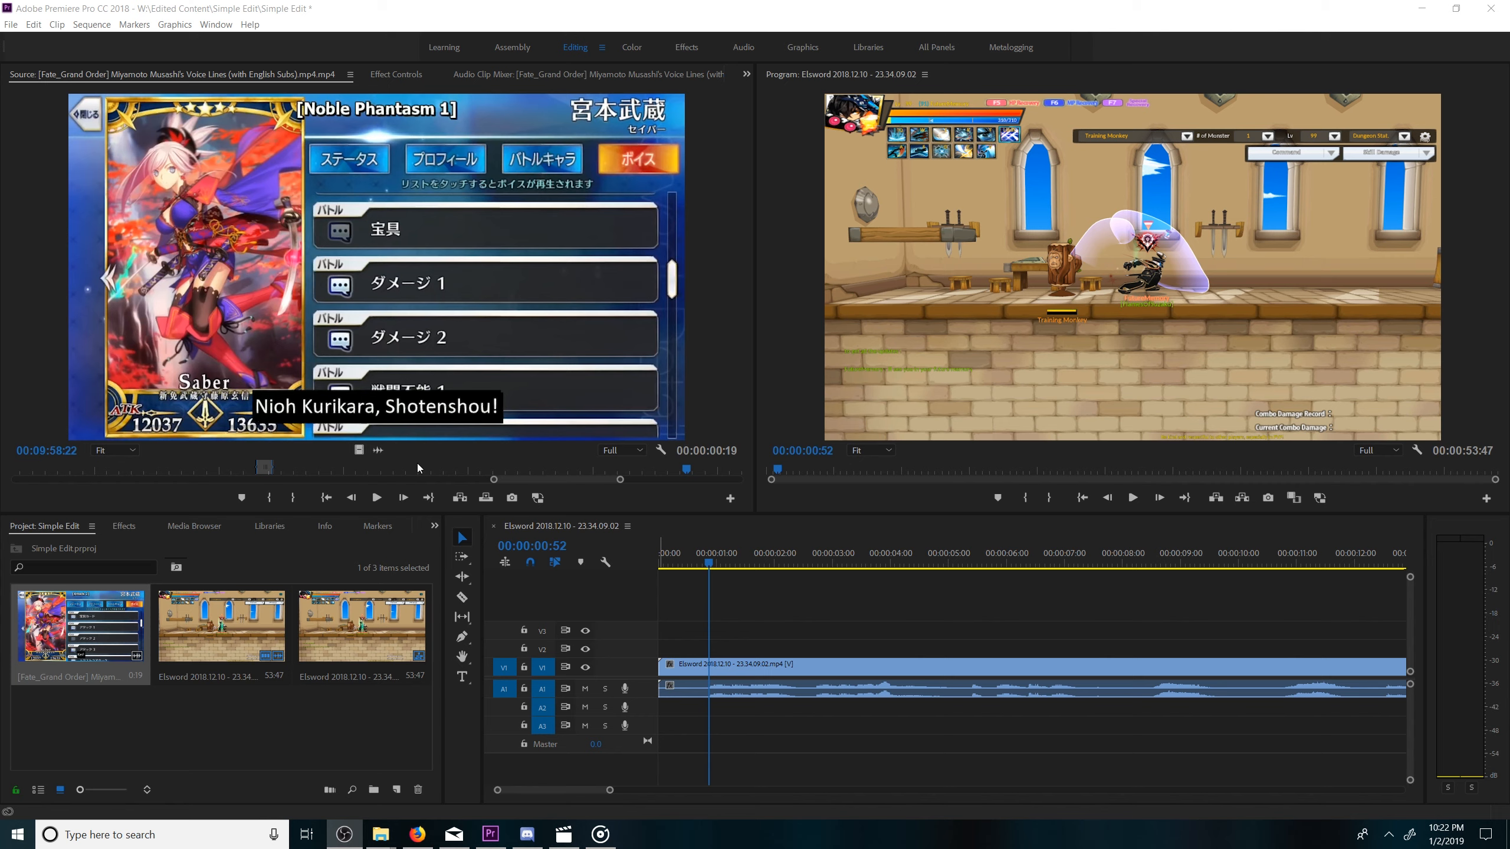
{"action": "left_click", "coordinate": [317, 470]}
{"action": "key", "text": "Left"}
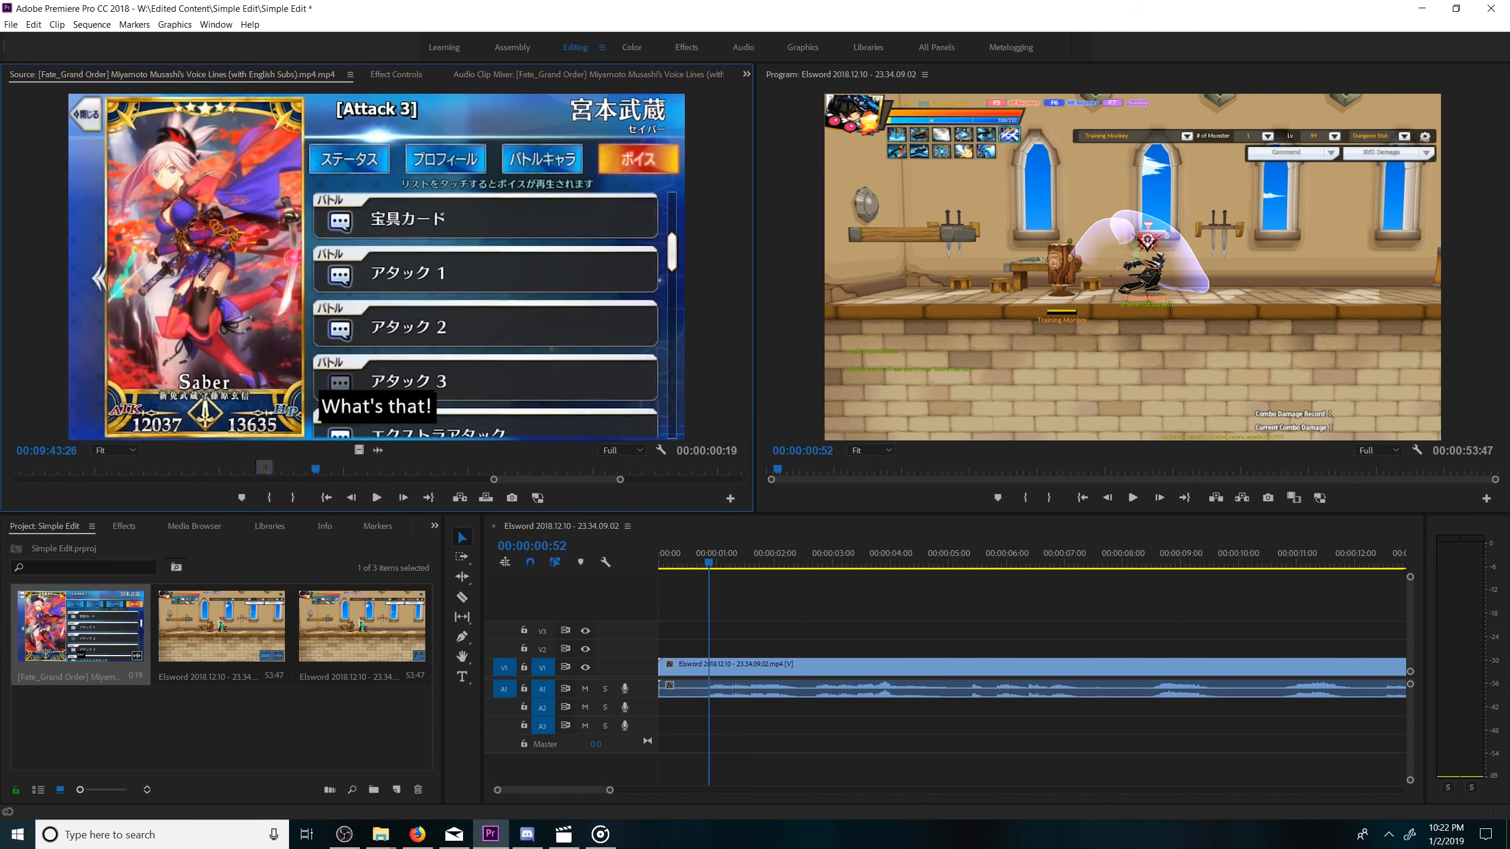
{"action": "left_click_drag", "start_coordinate": [305, 467], "coordinate": [225, 477]}
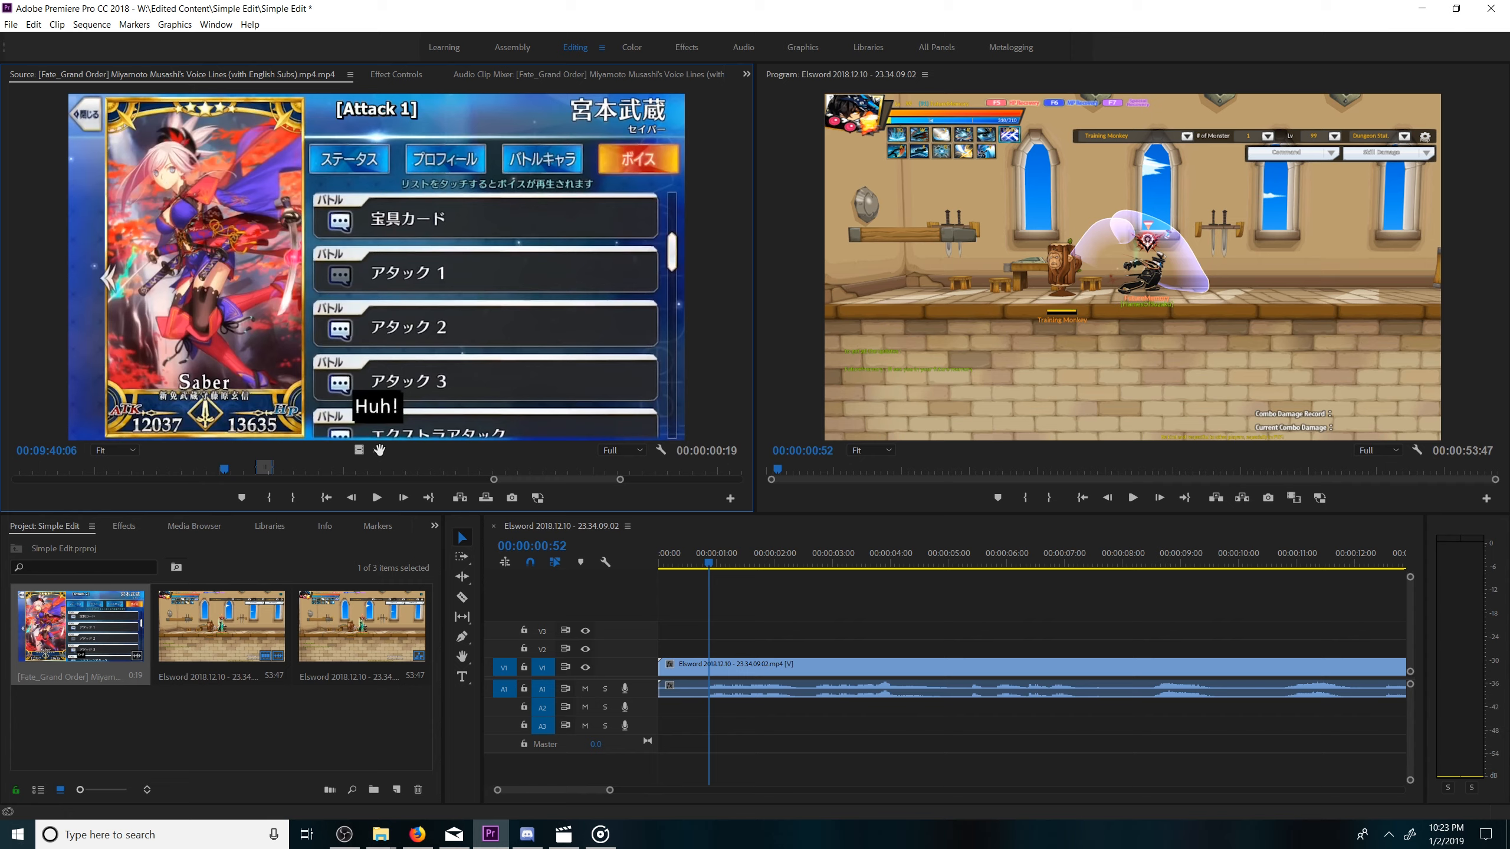
{"action": "left_click", "coordinate": [379, 450]}
{"action": "left_click_drag", "start_coordinate": [610, 479], "coordinate": [528, 481]}
{"action": "left_click", "coordinate": [271, 496]}
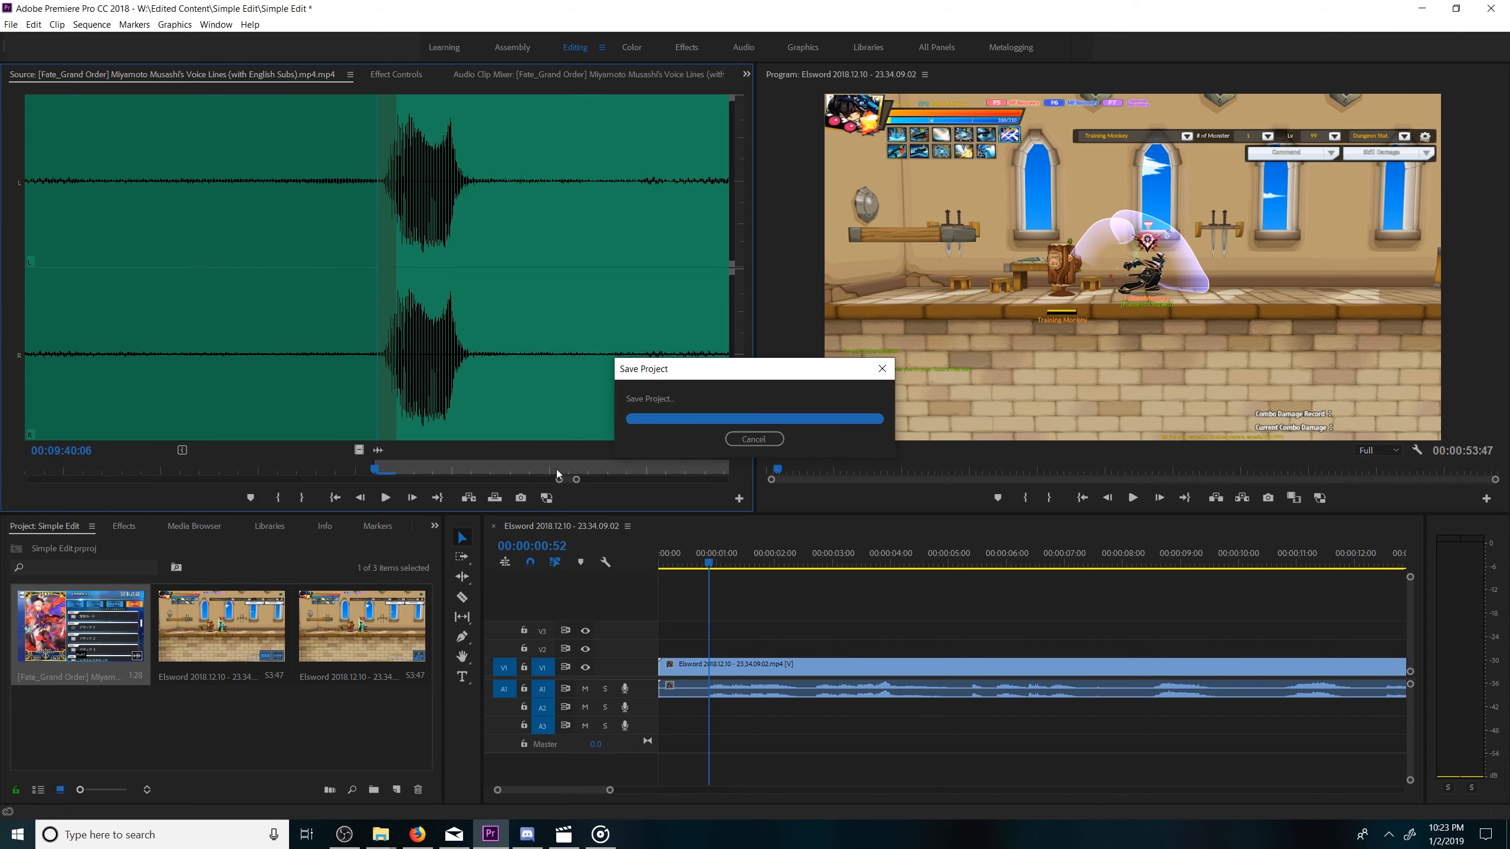
Set the source clip's Out point at 00:09:40:11, just after the "Huh!" waveform, and compare its video and audio views.
{"action": "left_click_drag", "start_coordinate": [385, 473], "coordinate": [472, 470]}
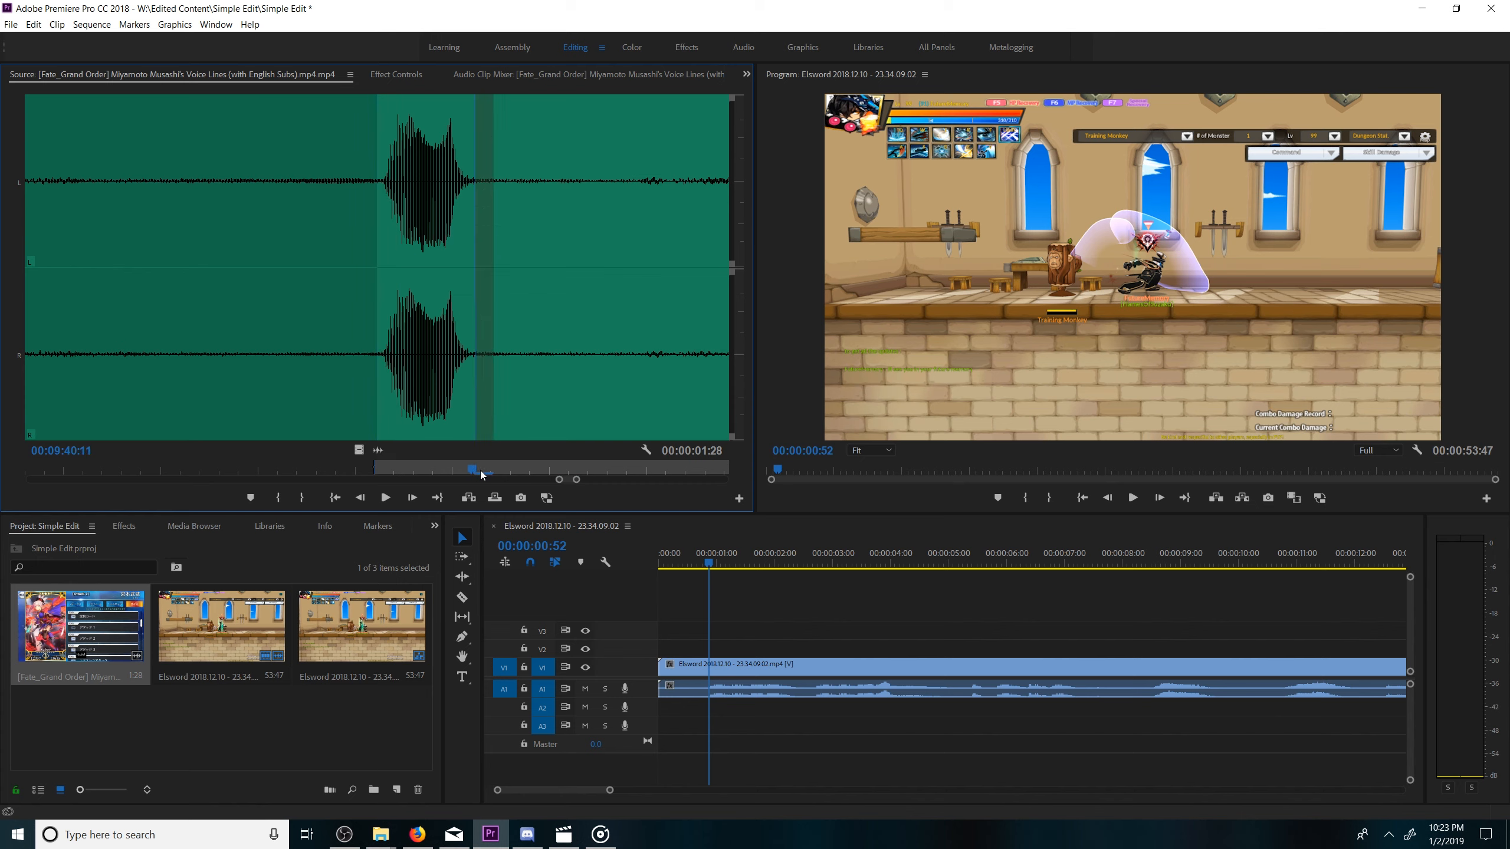
{"action": "left_click", "coordinate": [303, 496]}
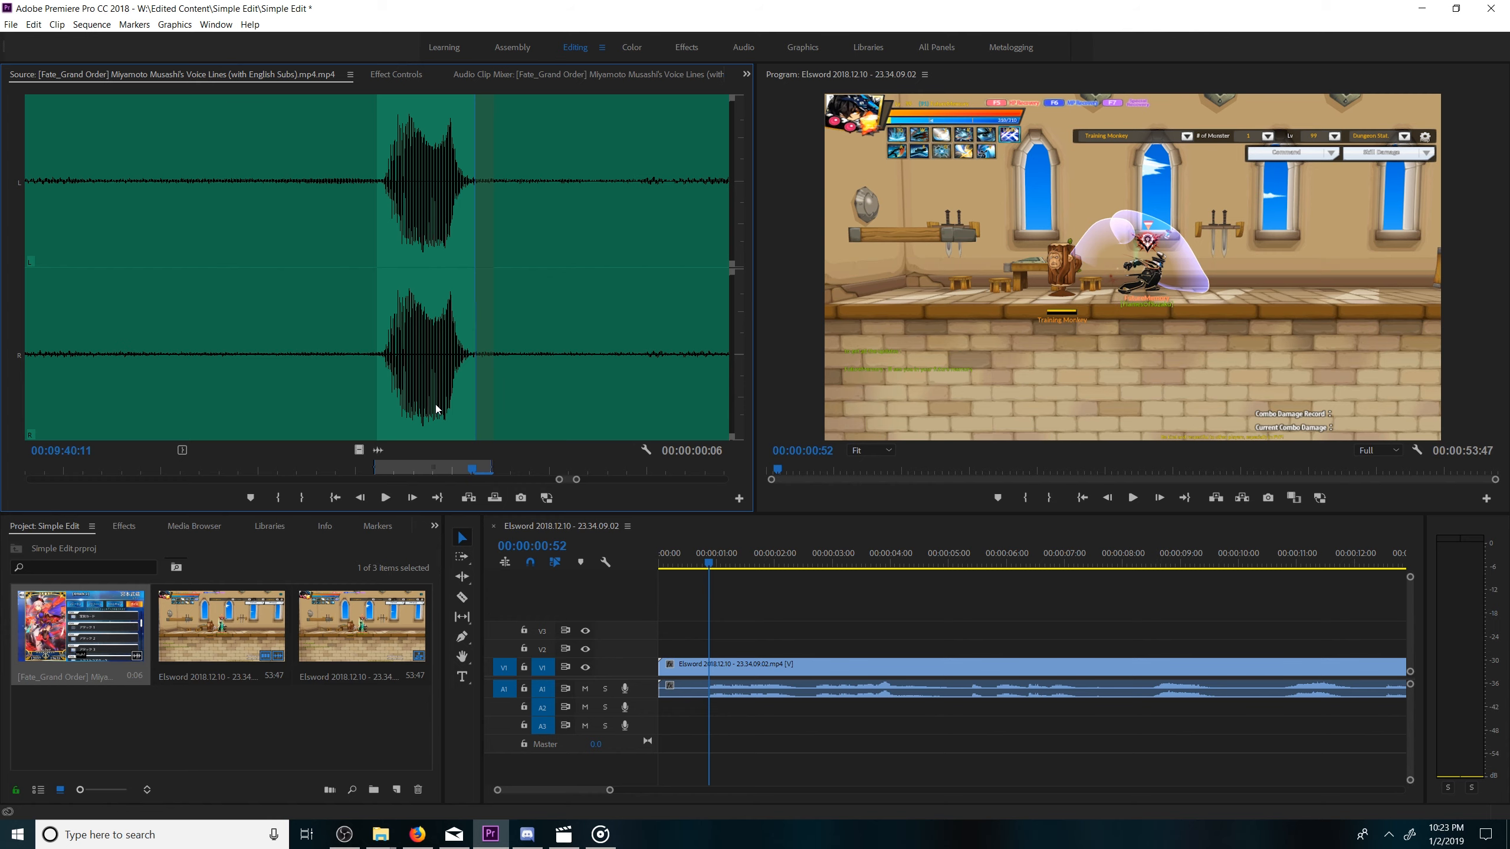
{"action": "left_click", "coordinate": [361, 451]}
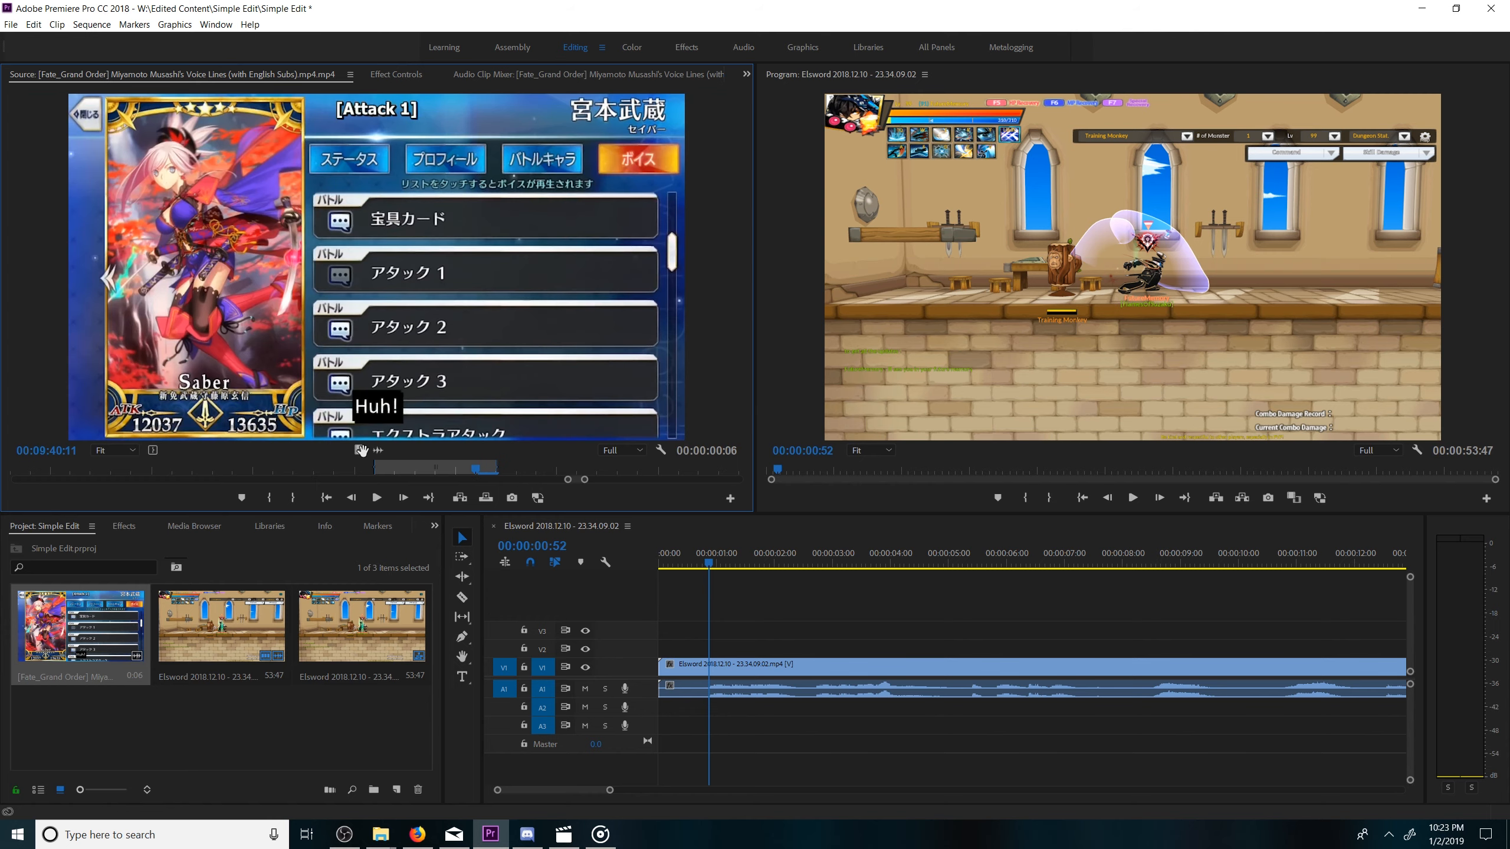
{"action": "left_click", "coordinate": [378, 451]}
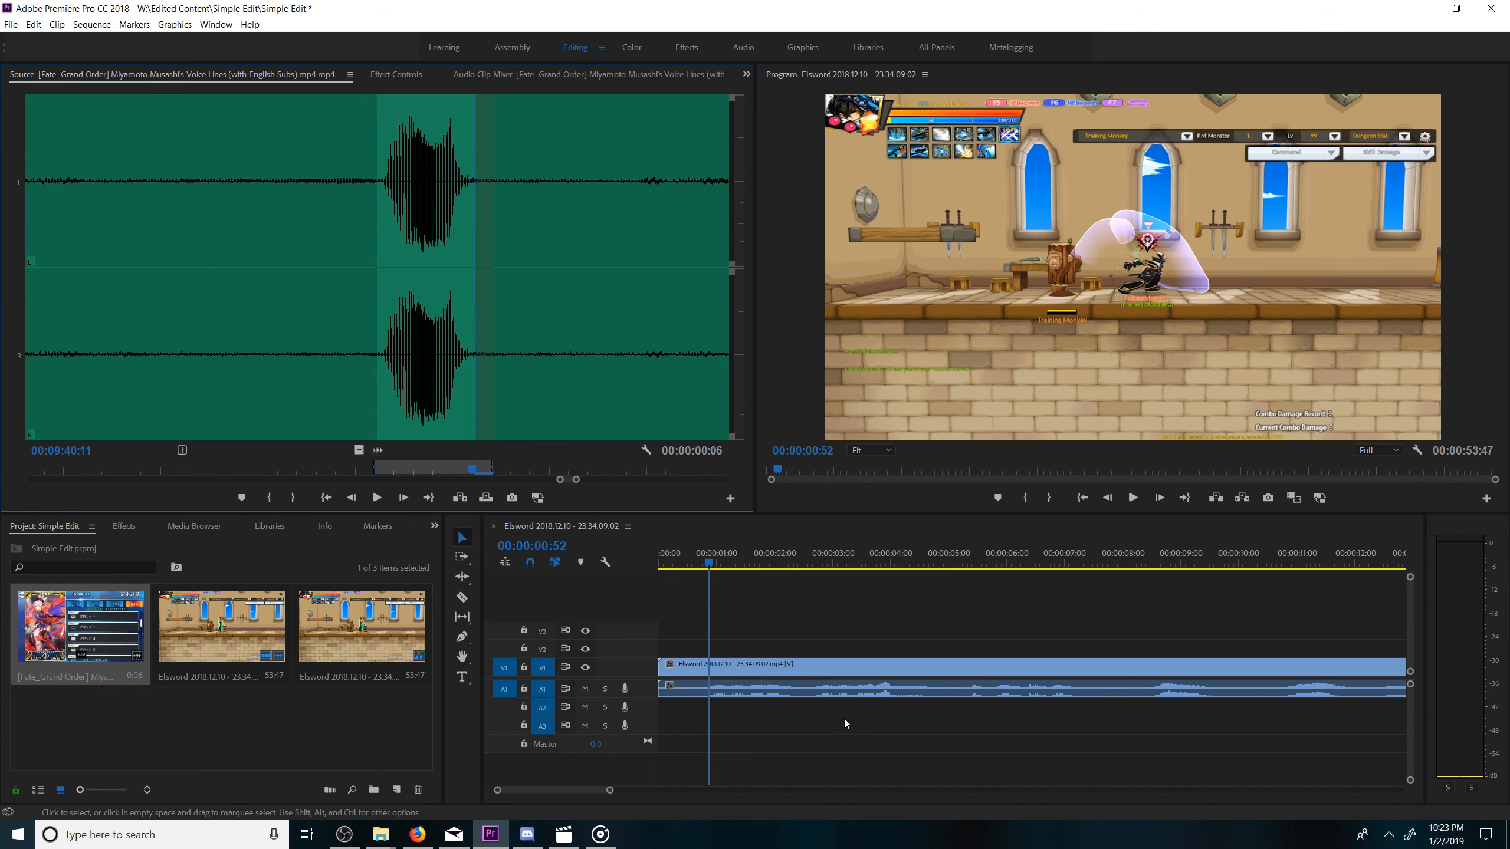
Place the trimmed voice line clip in the sequence at 00:00:00:48, on tracks V2 and A2.
{"action": "left_click_drag", "start_coordinate": [609, 791], "coordinate": [560, 795]}
{"action": "mouse_move", "coordinate": [850, 557]}
{"action": "left_mouse_down"}
{"action": "mouse_move", "coordinate": [732, 576]}
{"action": "mouse_move", "coordinate": [840, 582]}
{"action": "left_mouse_up"}
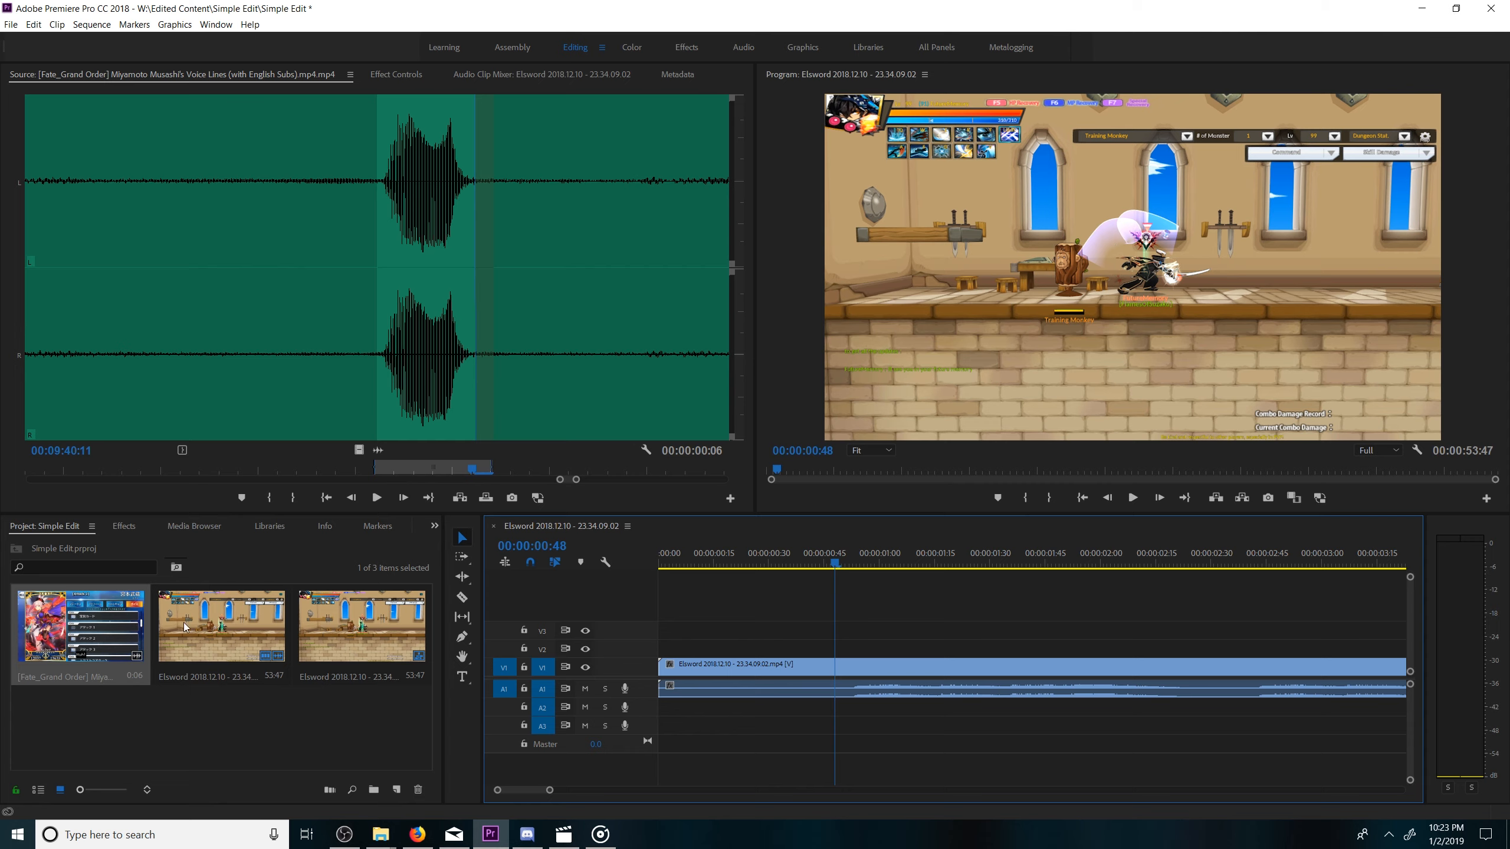
{"action": "left_click_drag", "start_coordinate": [185, 628], "coordinate": [862, 657]}
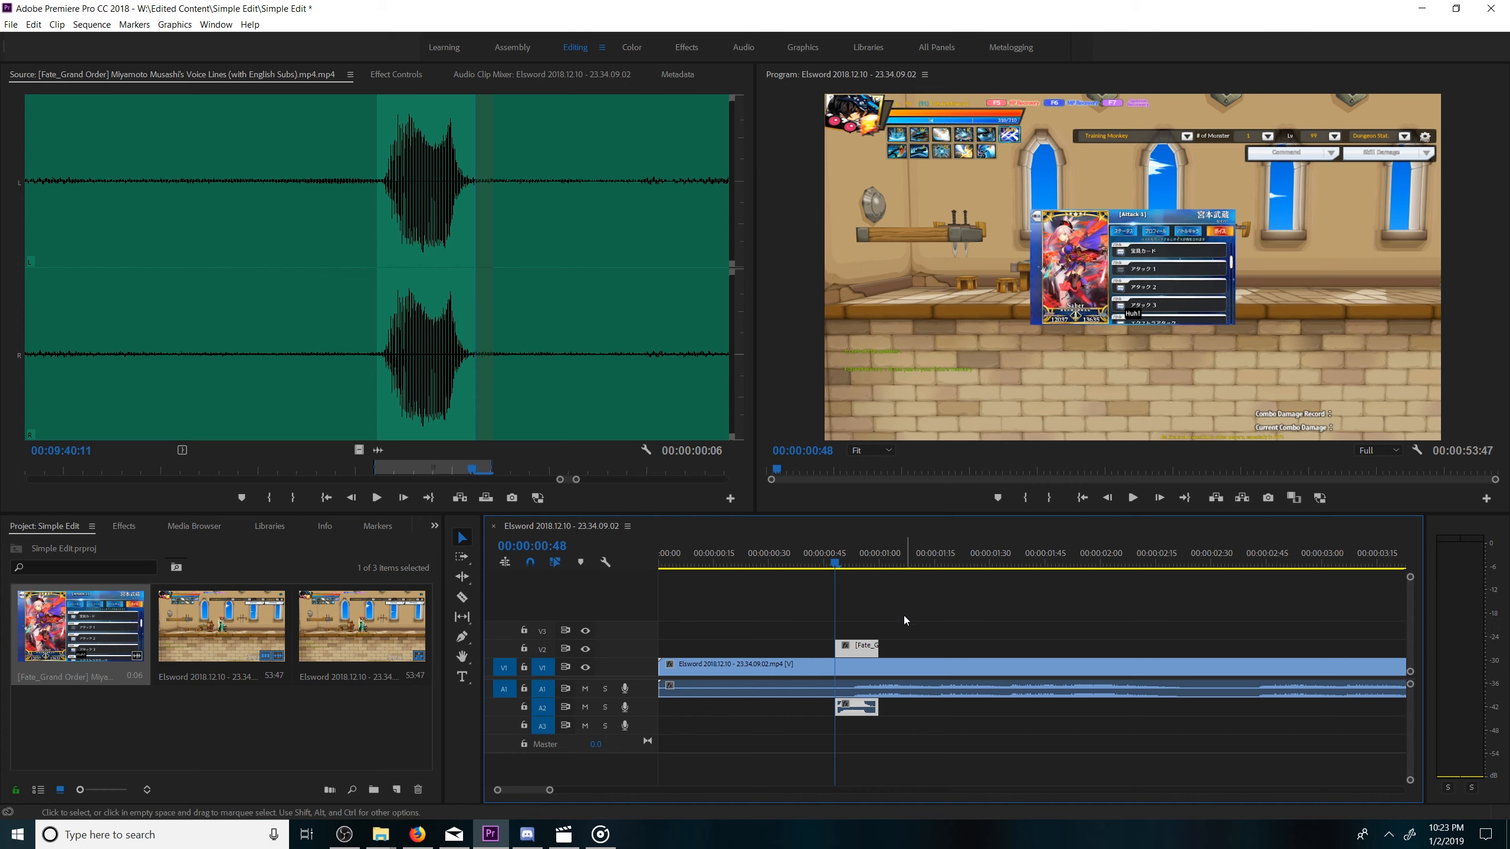
Unlink the voice line clip's video from its audio and delete the video part on V2.
{"action": "right_click", "coordinate": [866, 652]}
{"action": "left_click", "coordinate": [976, 230]}
{"action": "left_click", "coordinate": [844, 654]}
{"action": "key", "text": "Delete"}
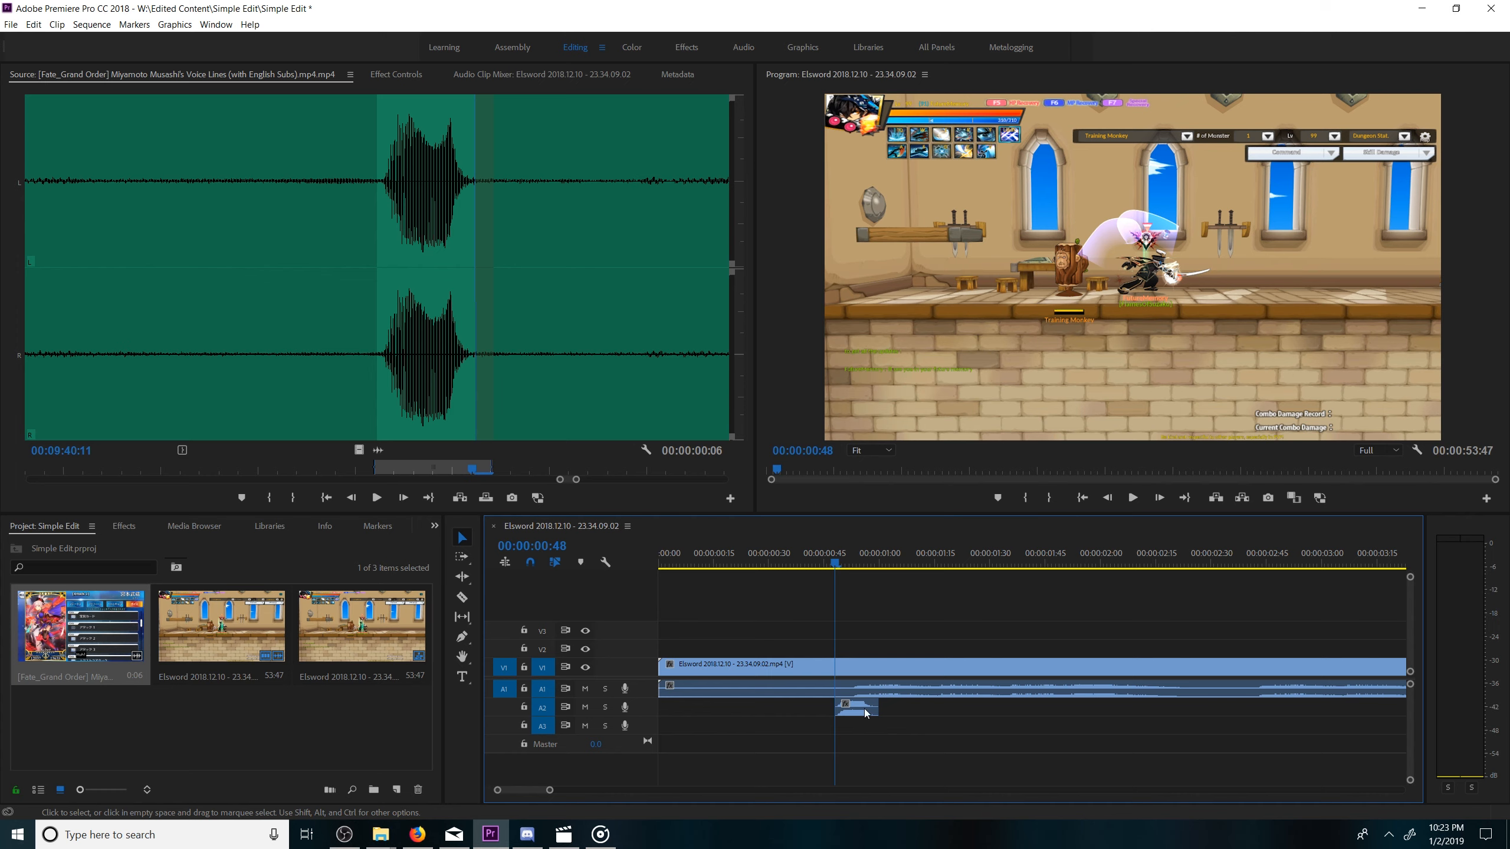
Paste a copy of the "Huh!" voice line at 00:00:01:07 on track A2, with A1 untargeted.
{"action": "left_click_drag", "start_coordinate": [851, 565], "coordinate": [905, 567]}
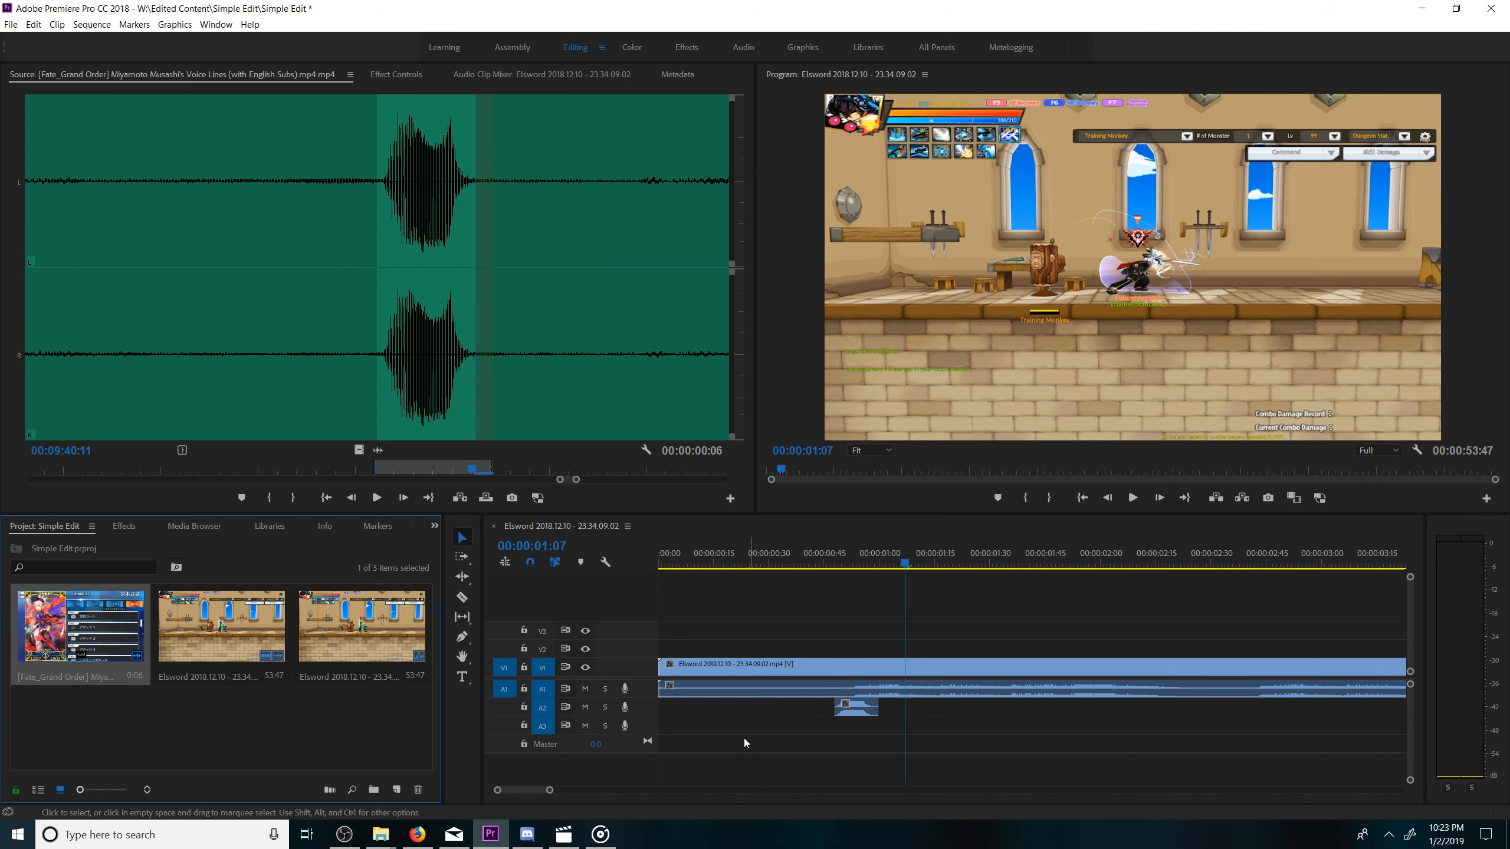
{"action": "left_click", "coordinate": [539, 690]}
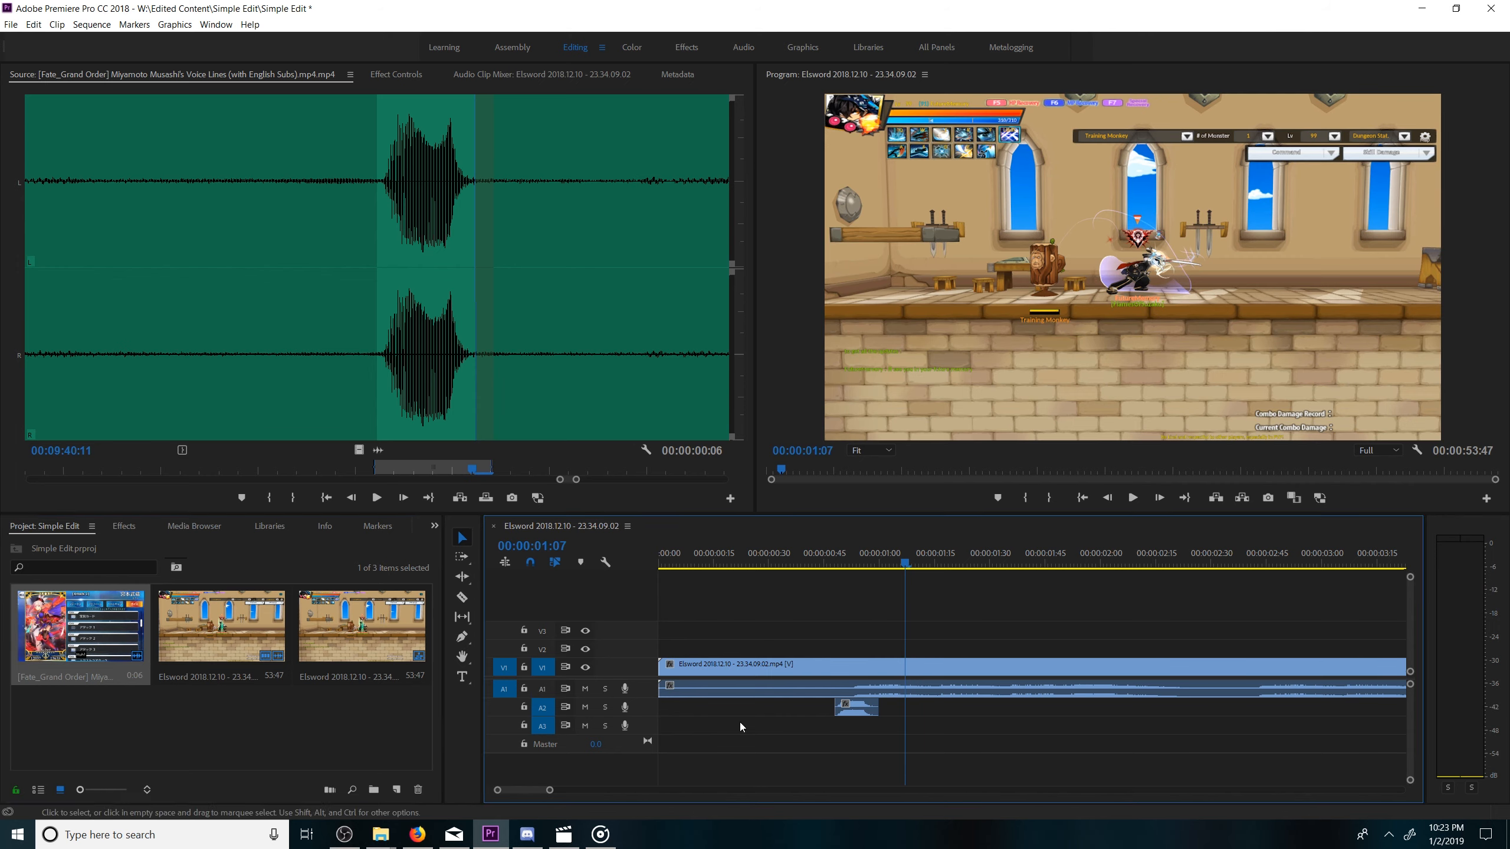
{"action": "left_click", "coordinate": [856, 708]}
{"action": "key", "text": "ctrl+c"}
{"action": "key", "text": "ctrl+v"}
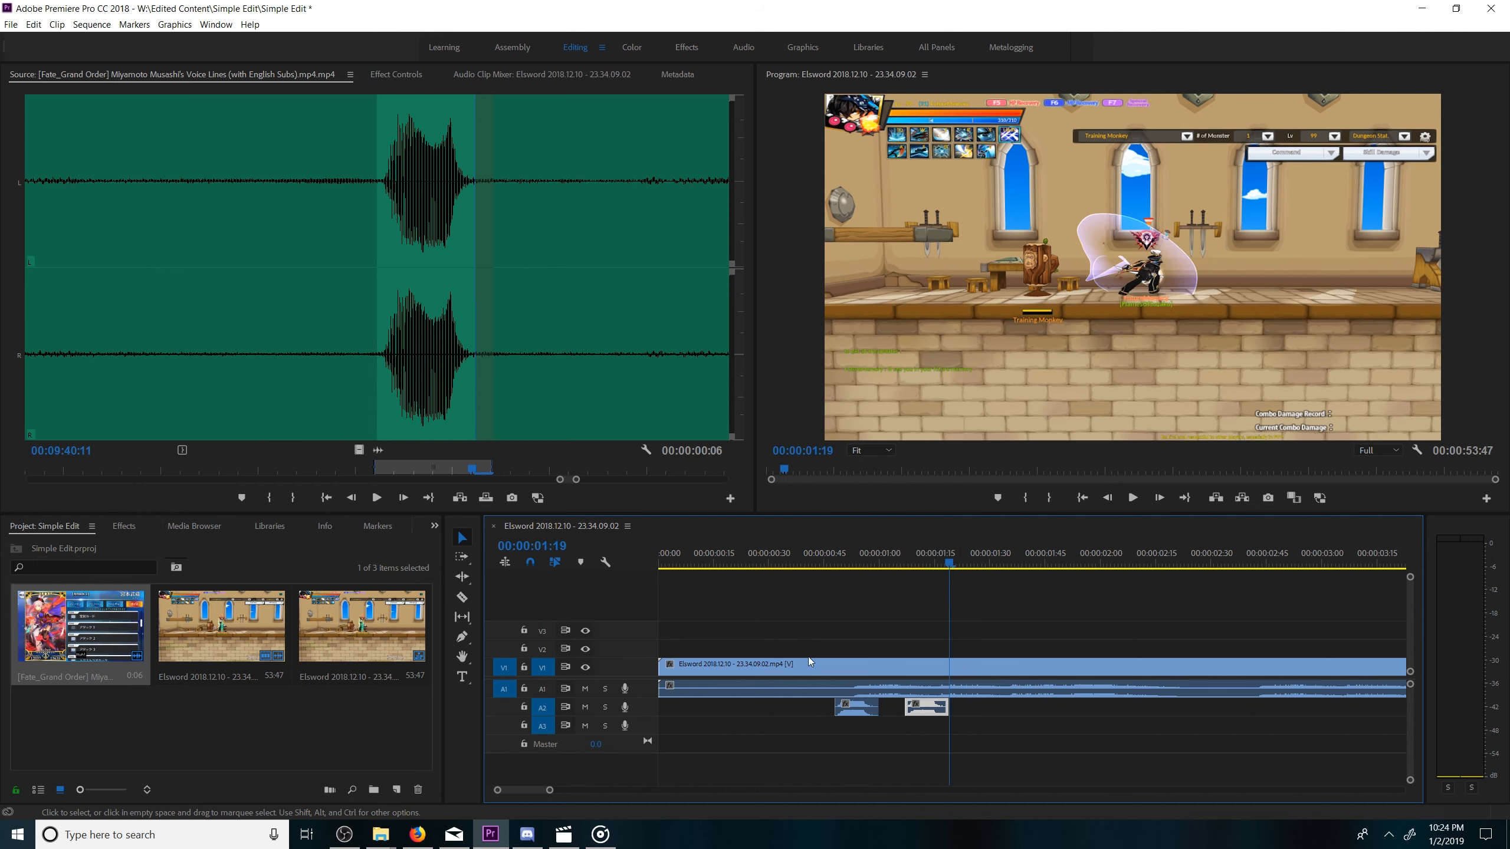
Park the sequence at 00:00:01:24 and locate the attack voice lines in the voice line source video.
{"action": "left_click_drag", "start_coordinate": [950, 563], "coordinate": [971, 562]}
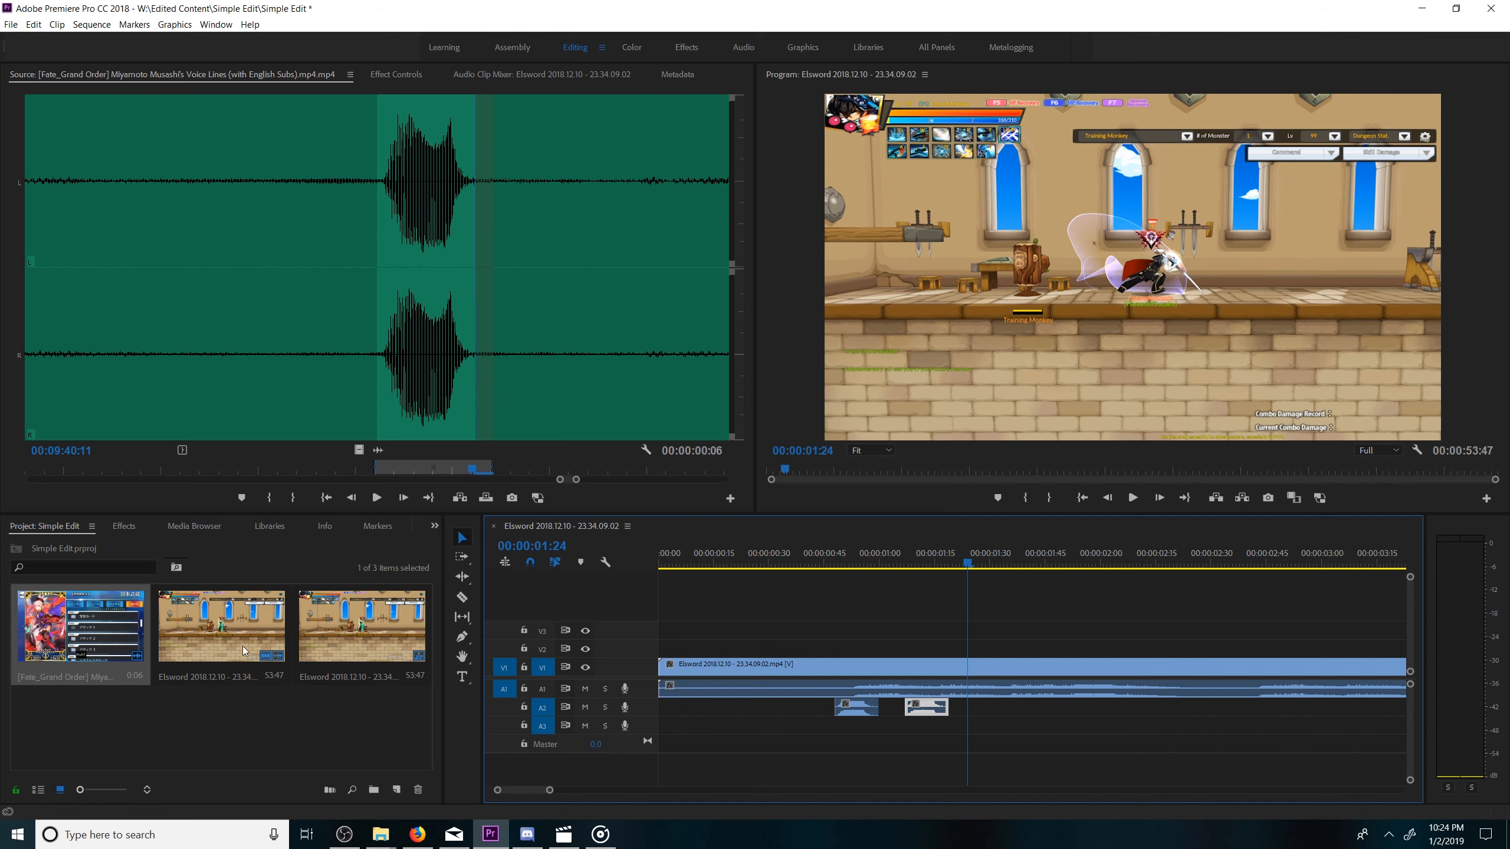
{"action": "double_click", "coordinate": [96, 621]}
{"action": "left_click", "coordinate": [355, 450]}
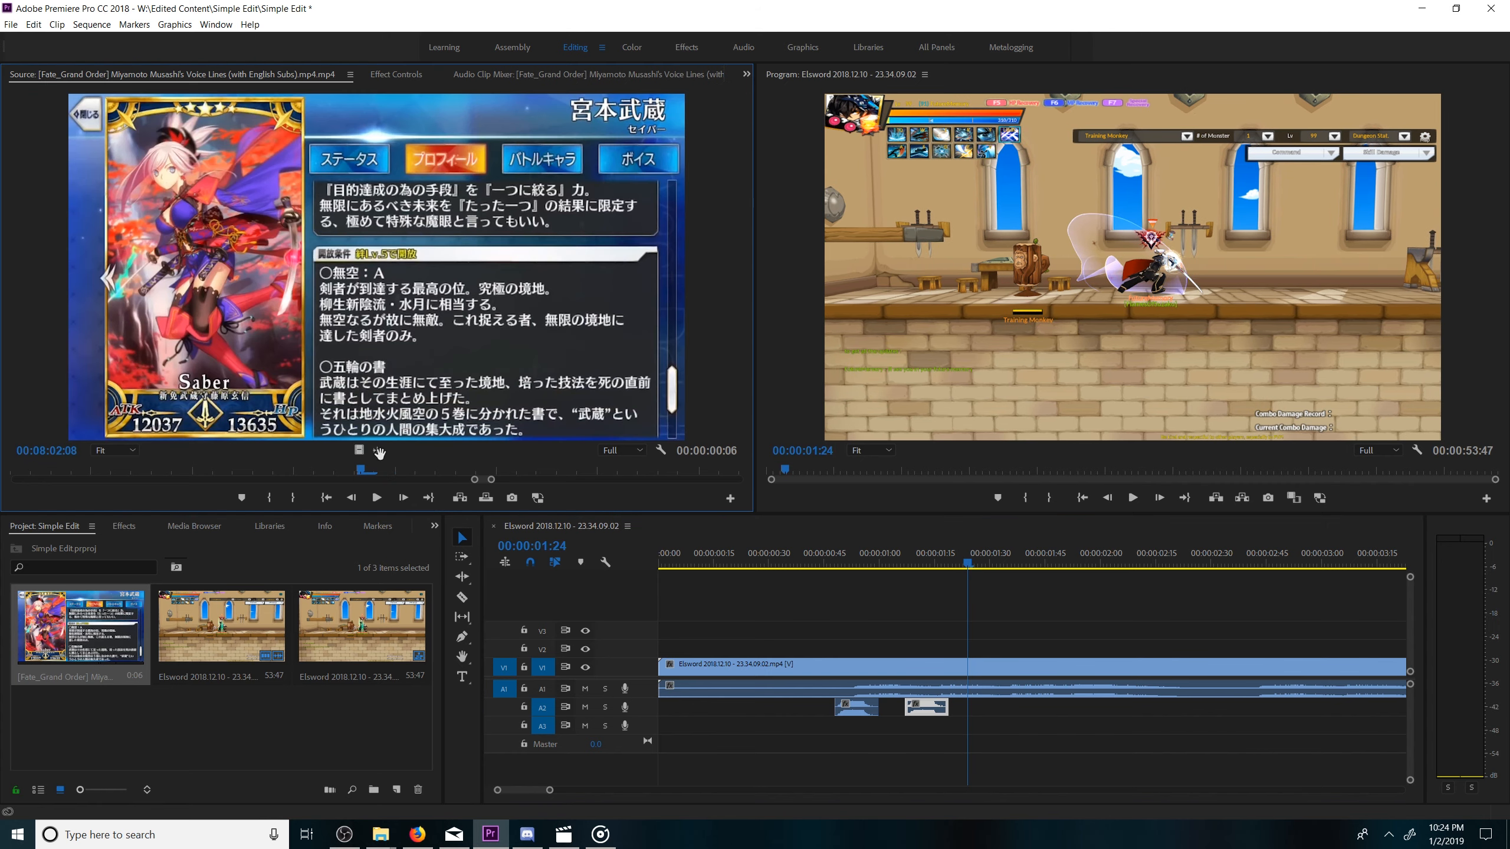
{"action": "left_click_drag", "start_coordinate": [493, 482], "coordinate": [818, 503]}
{"action": "left_click_drag", "start_coordinate": [562, 480], "coordinate": [548, 479]}
{"action": "left_click", "coordinate": [563, 471]}
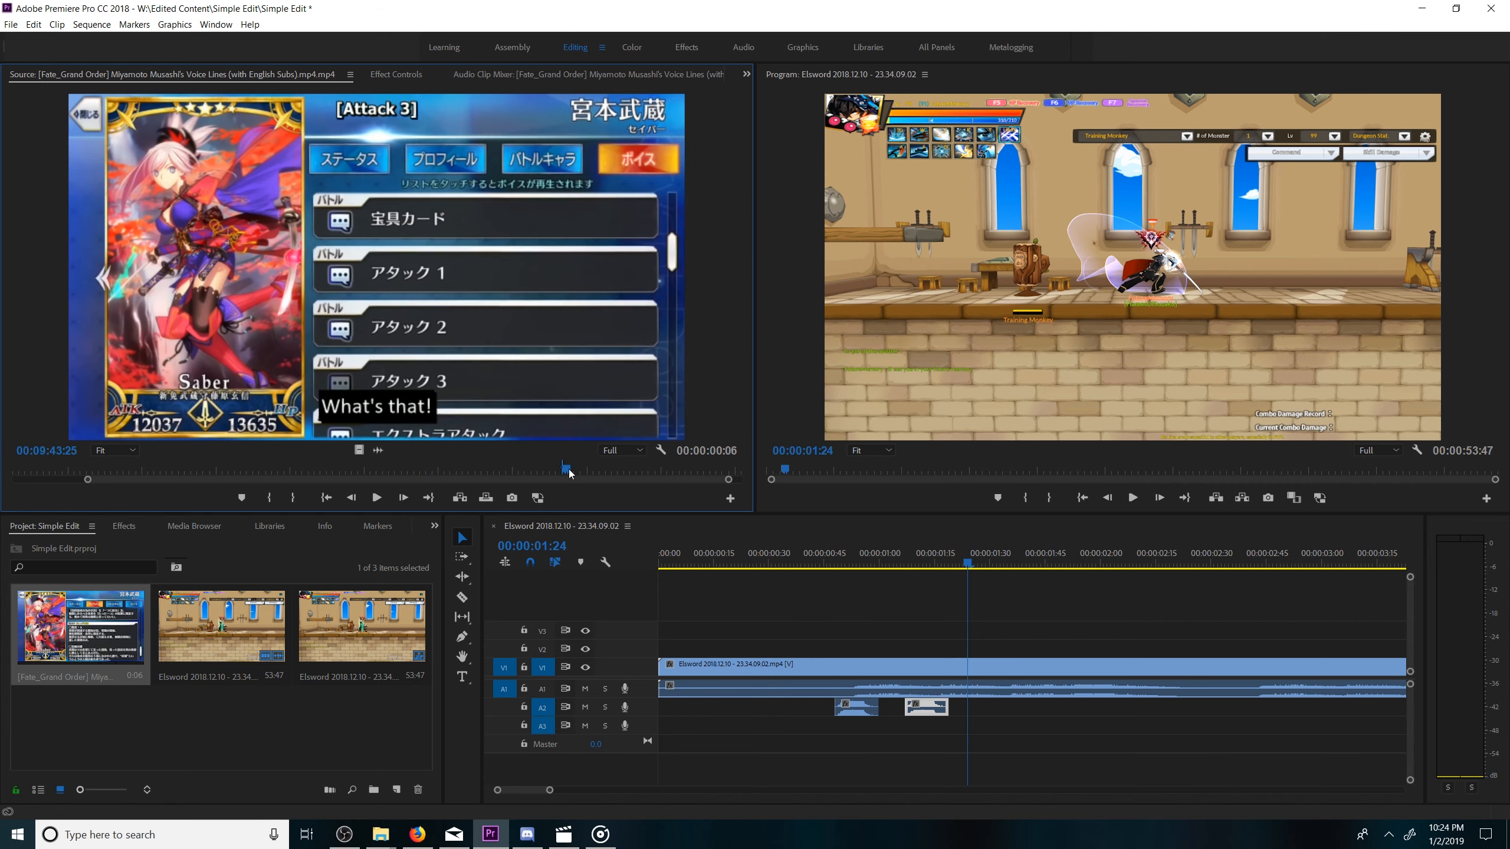
{"action": "left_click_drag", "start_coordinate": [727, 482], "coordinate": [418, 479]}
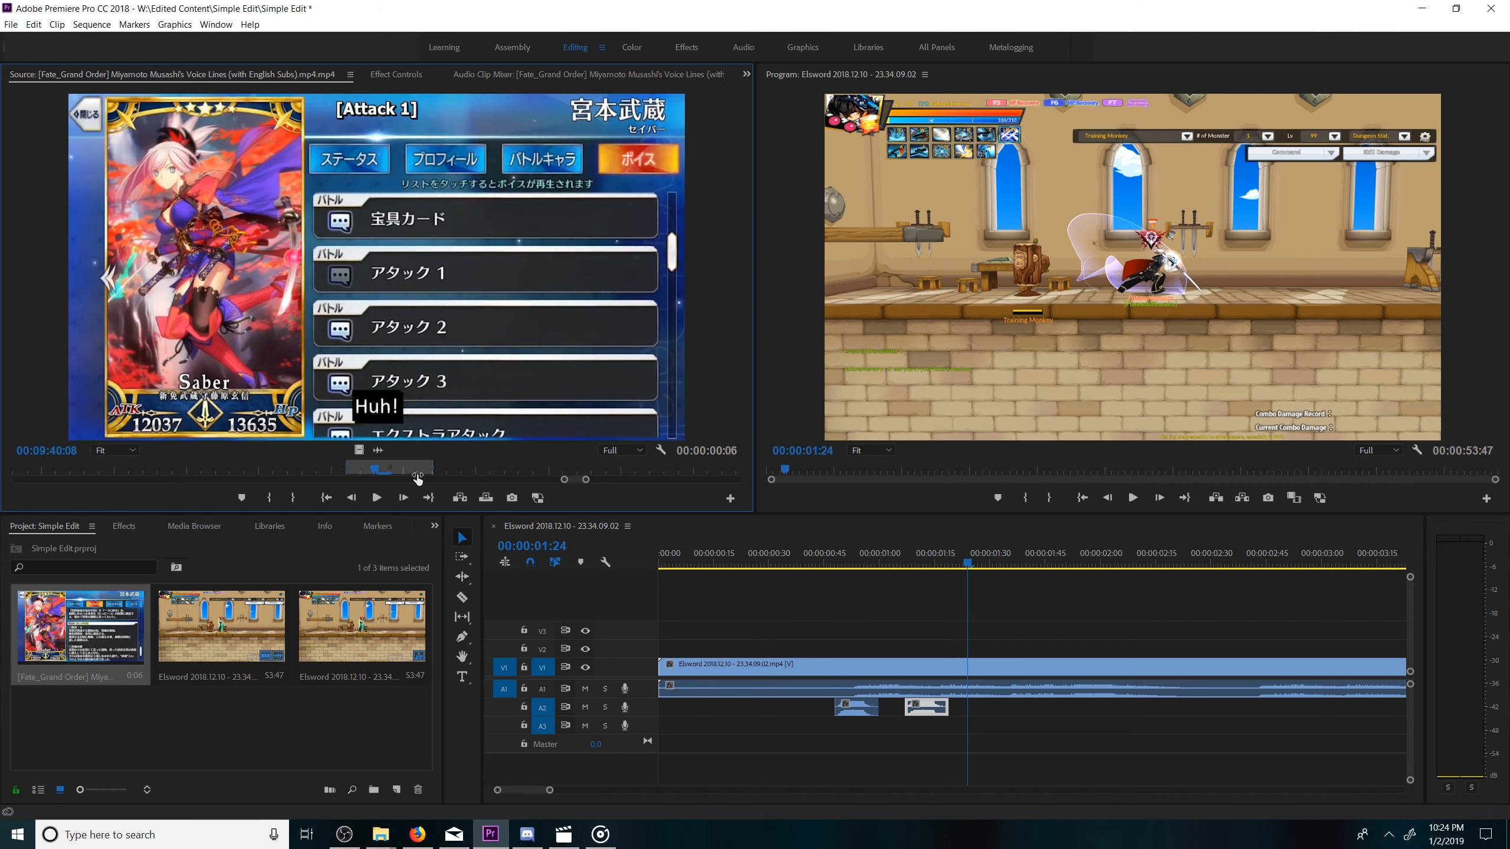
Use the audio waveform to mark In and Out points around the [Attack 2] voice line, with the Out point at 00:09:42:02.
{"action": "left_click", "coordinate": [379, 450]}
{"action": "left_click_drag", "start_coordinate": [579, 481], "coordinate": [615, 483]}
{"action": "mouse_move", "coordinate": [446, 471]}
{"action": "left_mouse_down"}
{"action": "mouse_move", "coordinate": [430, 470]}
{"action": "mouse_move", "coordinate": [451, 474]}
{"action": "left_mouse_up"}
{"action": "left_click", "coordinate": [271, 499]}
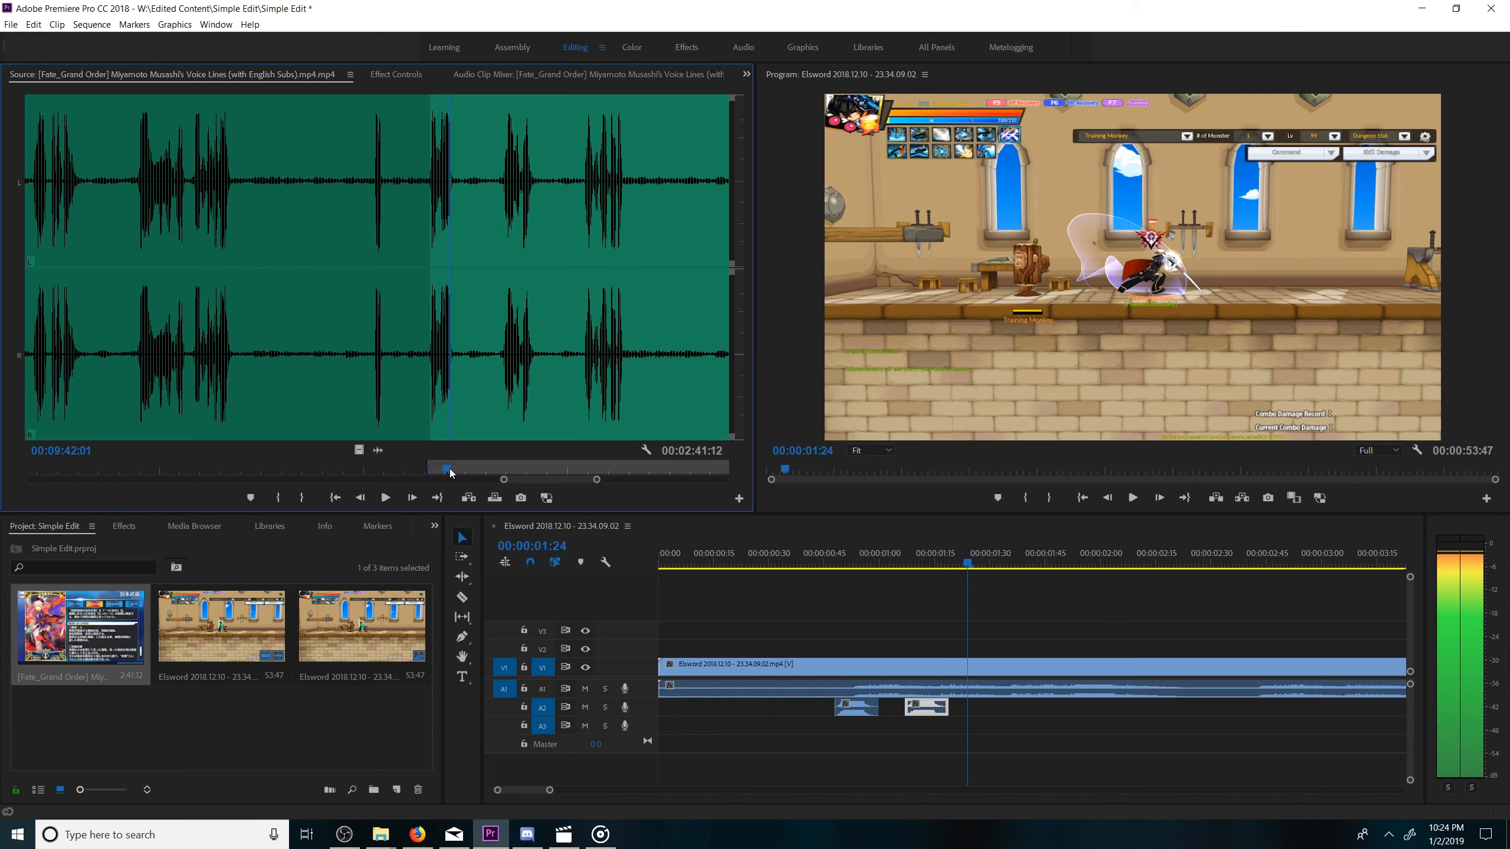
{"action": "left_click", "coordinate": [301, 498]}
Place the [Attack 2] voice line at 00:00:01:24 on V2 and A2, and unlink and delete its video, keeping the audio enabled.
{"action": "left_click_drag", "start_coordinate": [80, 627], "coordinate": [982, 653]}
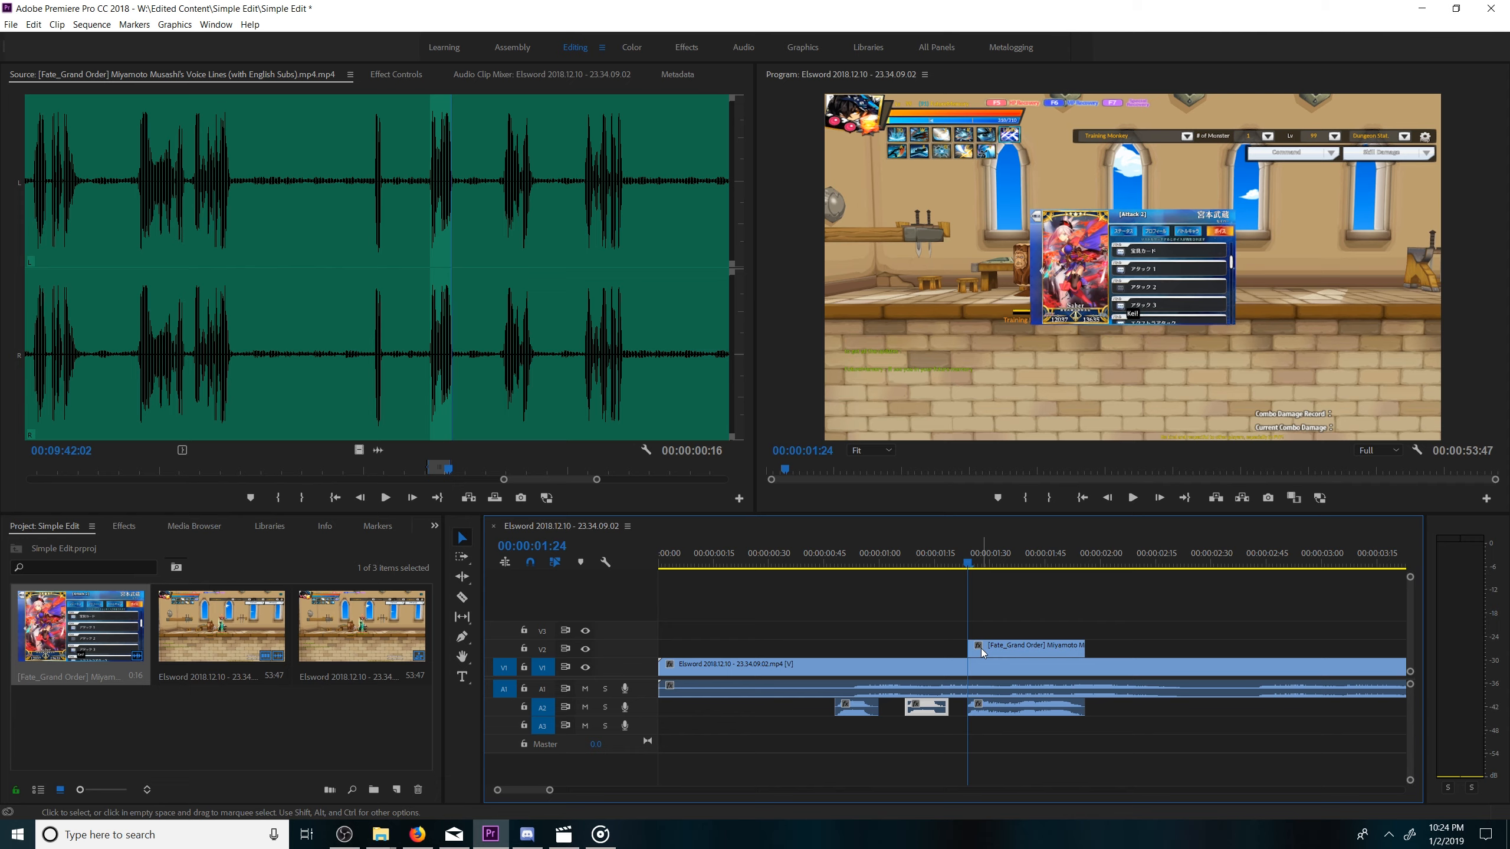
{"action": "right_click", "coordinate": [982, 653]}
{"action": "left_click", "coordinate": [1051, 217]}
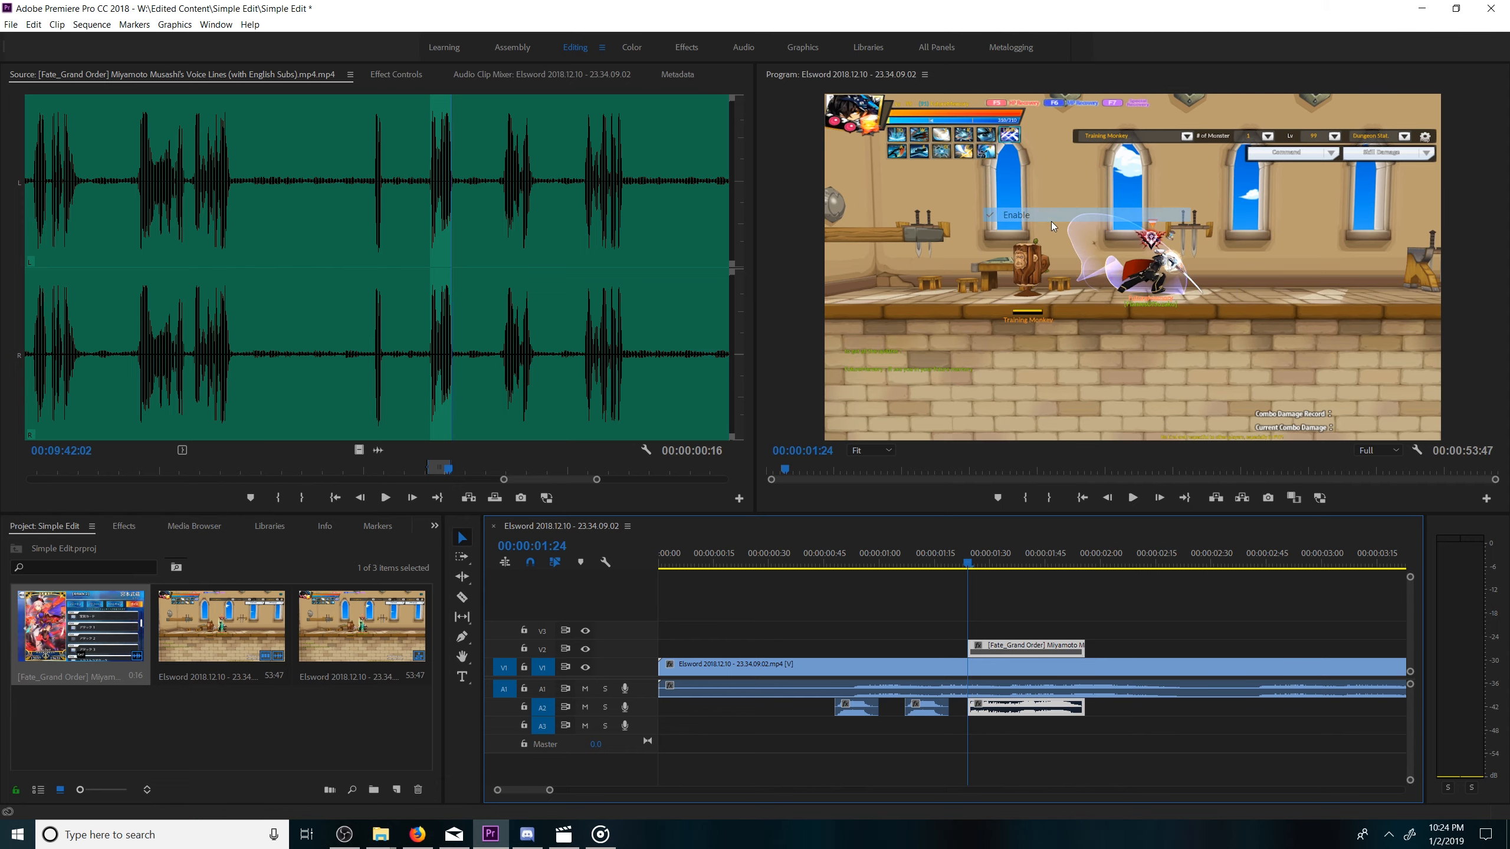
{"action": "right_click", "coordinate": [991, 648]}
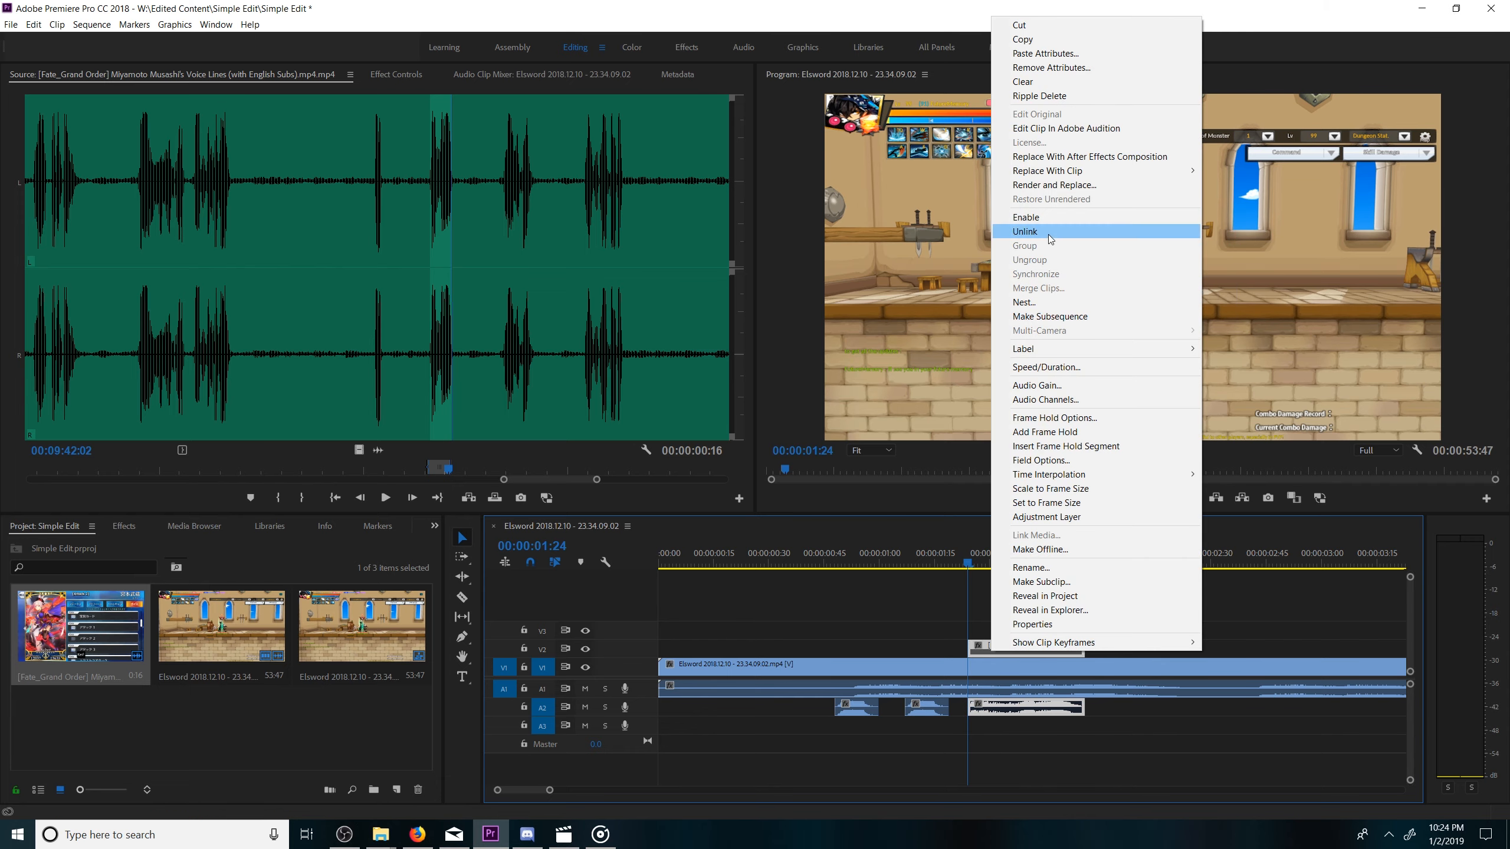
{"action": "left_click", "coordinate": [1050, 235]}
{"action": "key", "text": "Delete"}
{"action": "right_click", "coordinate": [993, 707]}
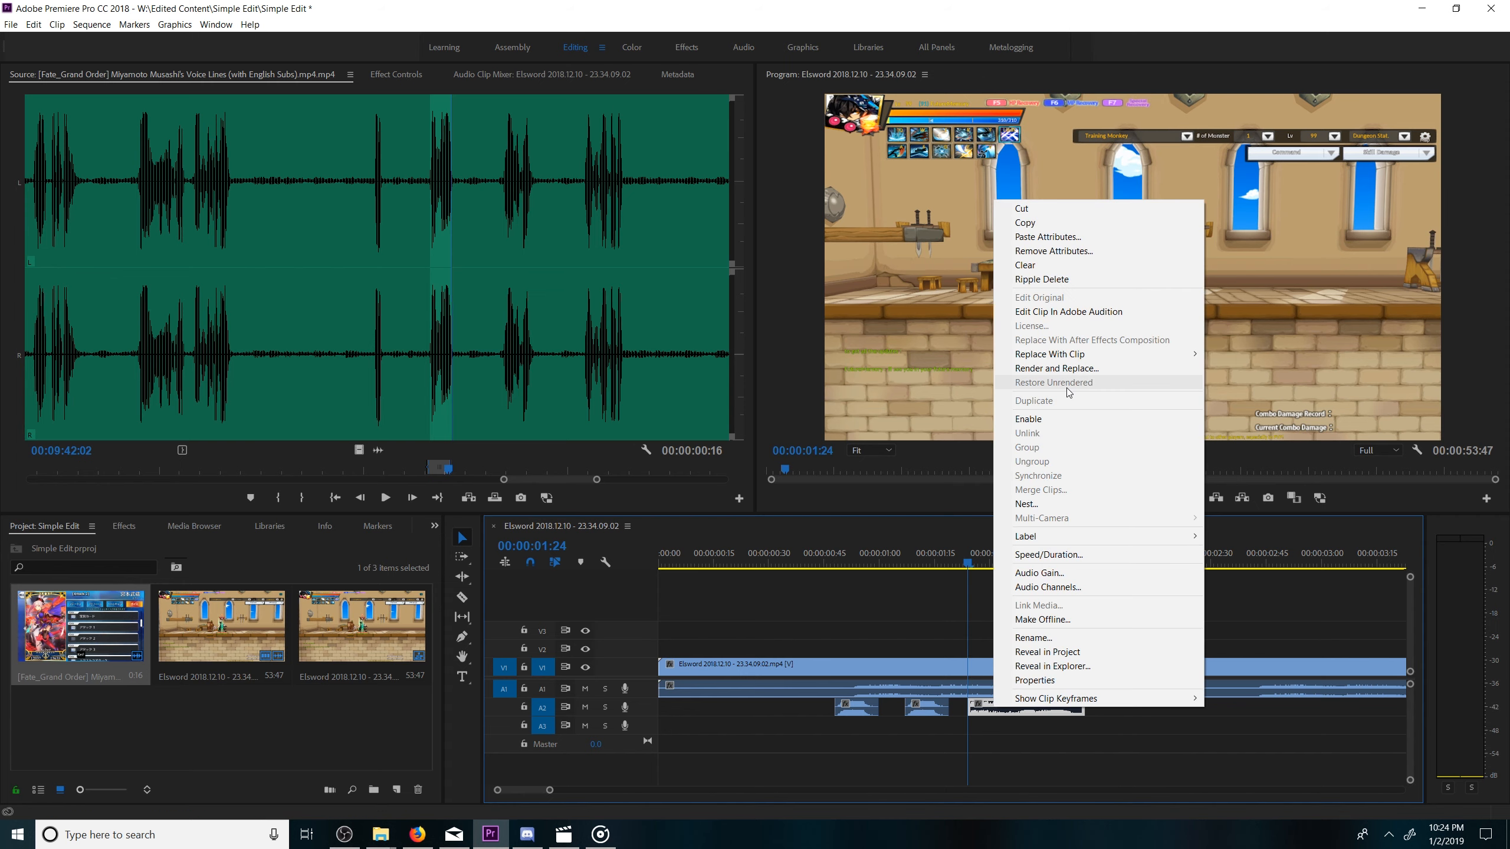
{"action": "left_click", "coordinate": [1052, 422]}
Park the sequence at 00:00:01:48 and mark the [Attack 3] voice line in the source from 00:09:43:08 to 00:09:44:01.
{"action": "left_click_drag", "start_coordinate": [969, 564], "coordinate": [1059, 566]}
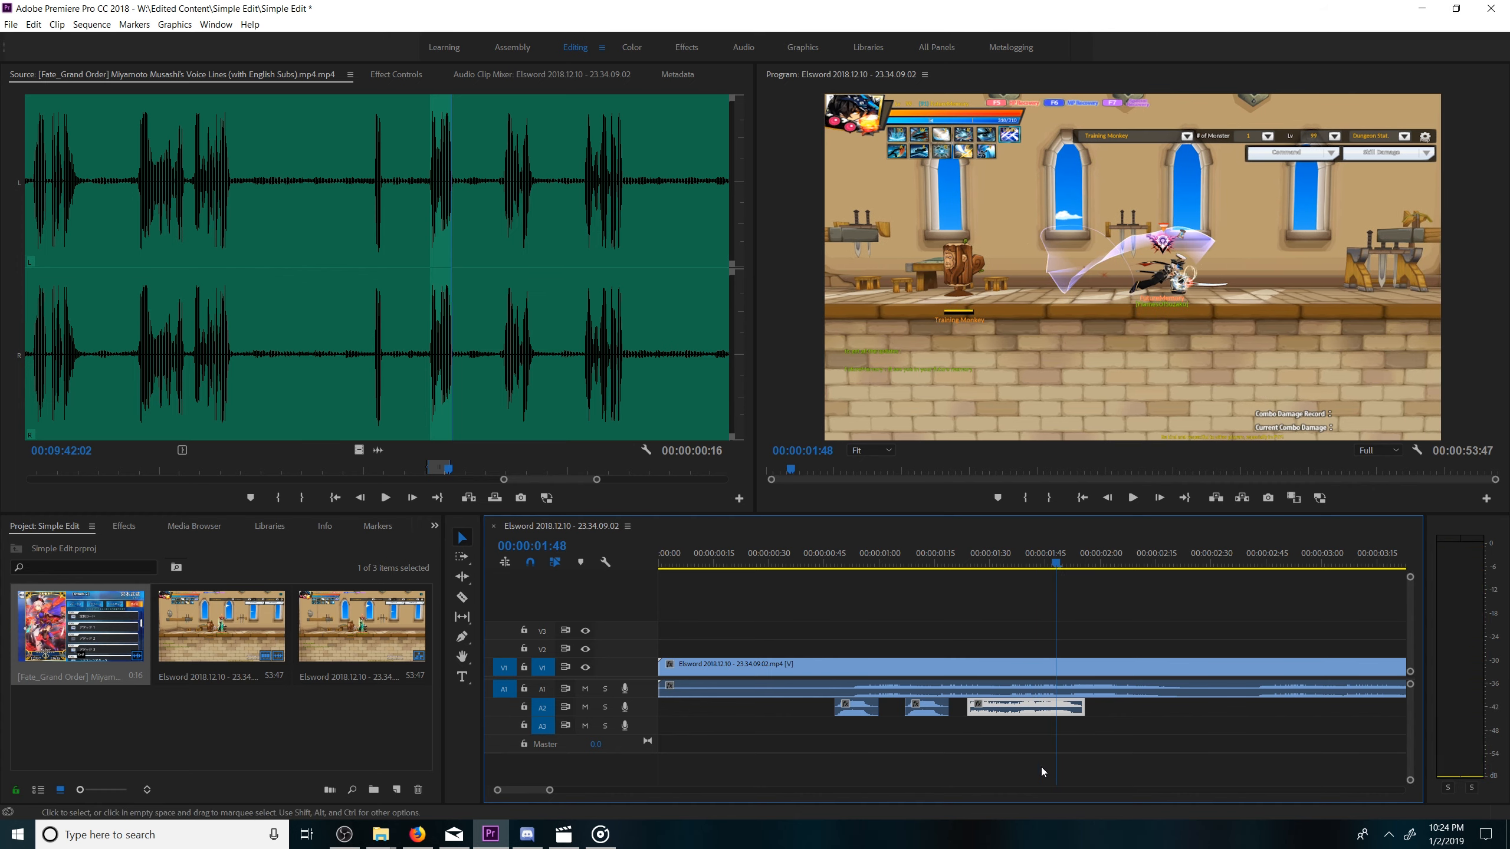
{"action": "left_click", "coordinate": [499, 469]}
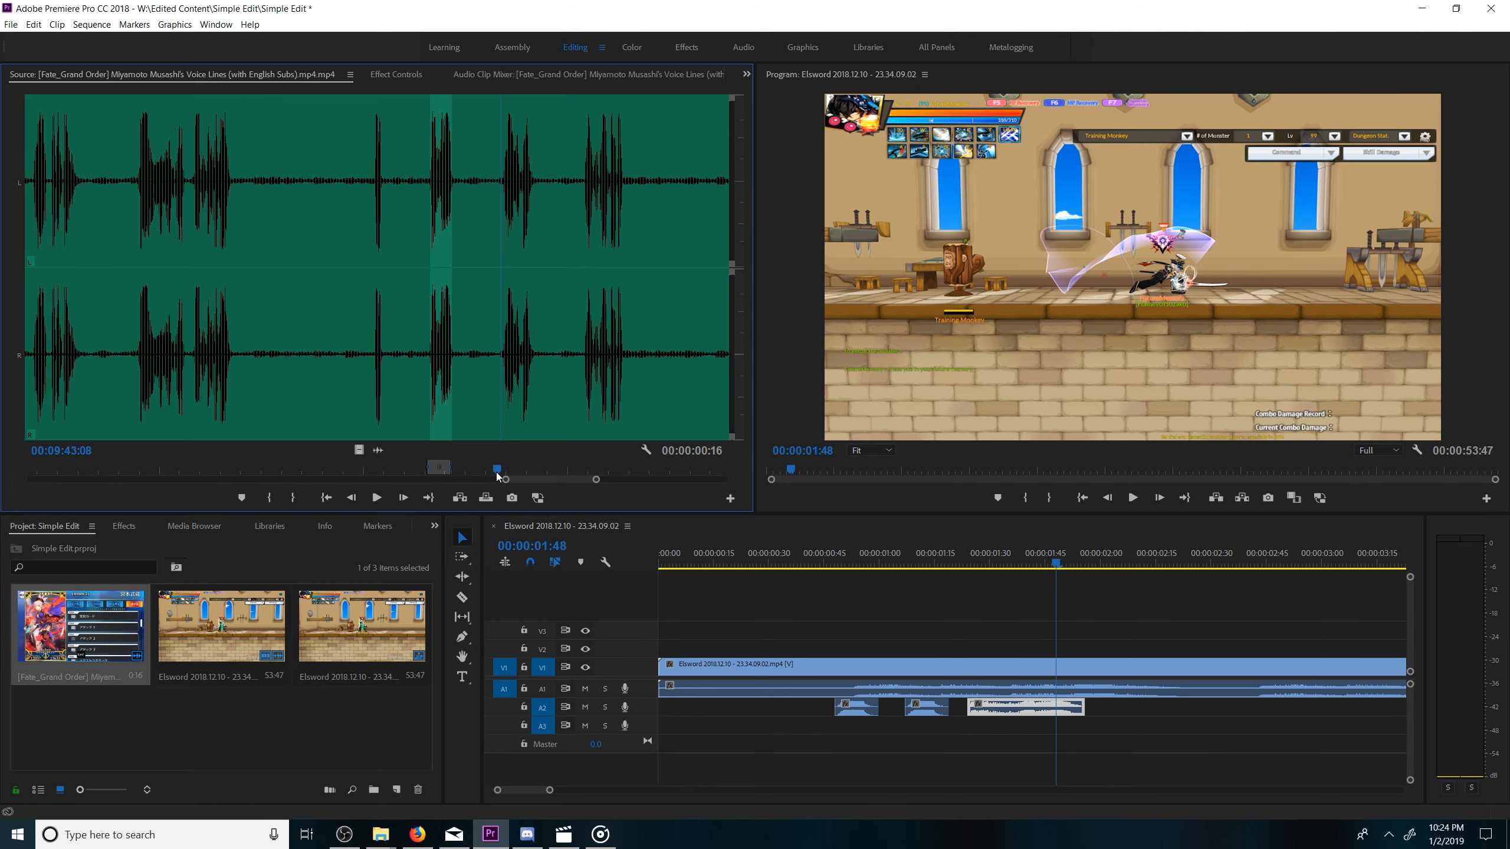
{"action": "key", "text": "i"}
{"action": "left_click_drag", "start_coordinate": [500, 470], "coordinate": [529, 470]}
{"action": "key", "text": "o"}
Place the [Attack 3] voice line at 00:00:01:48 on V3 and A3, and unlink and delete its video part.
{"action": "left_click_drag", "start_coordinate": [125, 644], "coordinate": [1064, 636]}
{"action": "right_click", "coordinate": [1083, 633]}
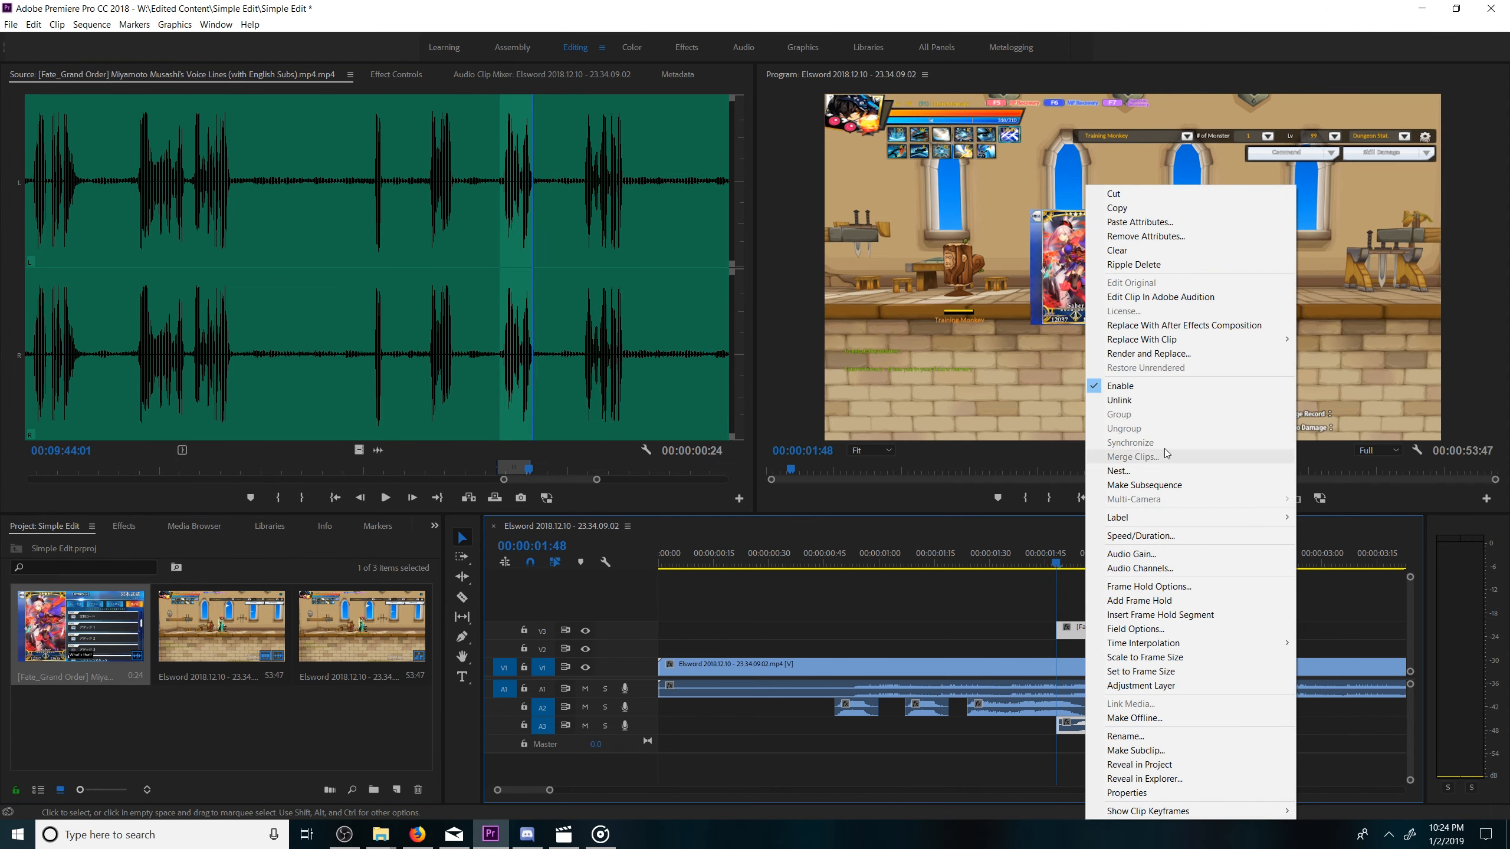
{"action": "left_click", "coordinate": [1163, 405]}
{"action": "key", "text": "Delete"}
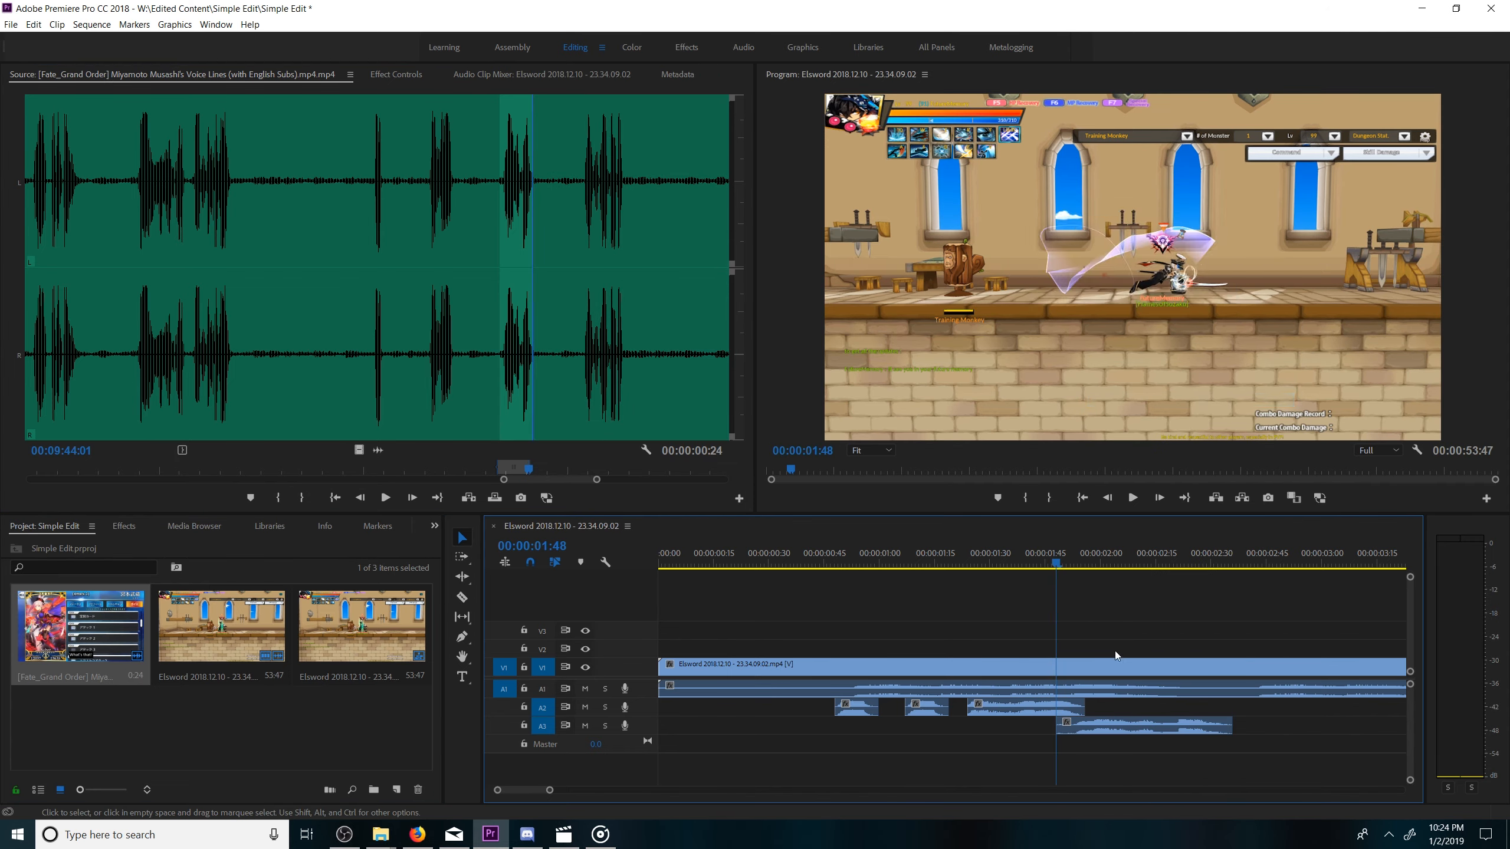
Trim a few frames off the beginning of the A3 voice line, keeping the clip's start at 00:00:01:48.
{"action": "left_click_drag", "start_coordinate": [551, 792], "coordinate": [548, 791]}
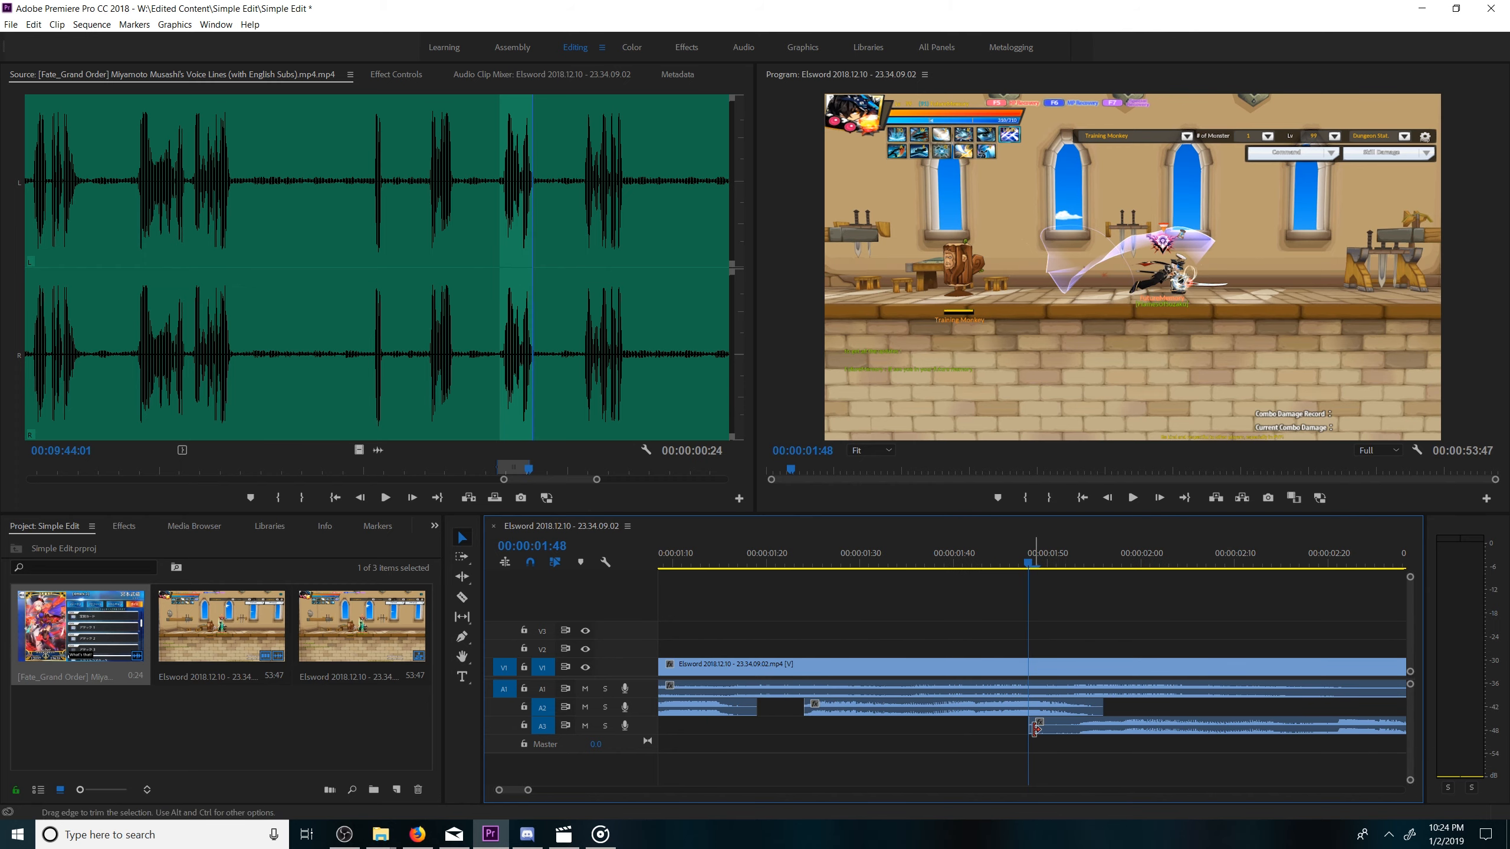
{"action": "mouse_move", "coordinate": [1031, 736]}
{"action": "left_mouse_down"}
{"action": "mouse_move", "coordinate": [1077, 732]}
{"action": "mouse_move", "coordinate": [1051, 729]}
{"action": "left_mouse_up"}
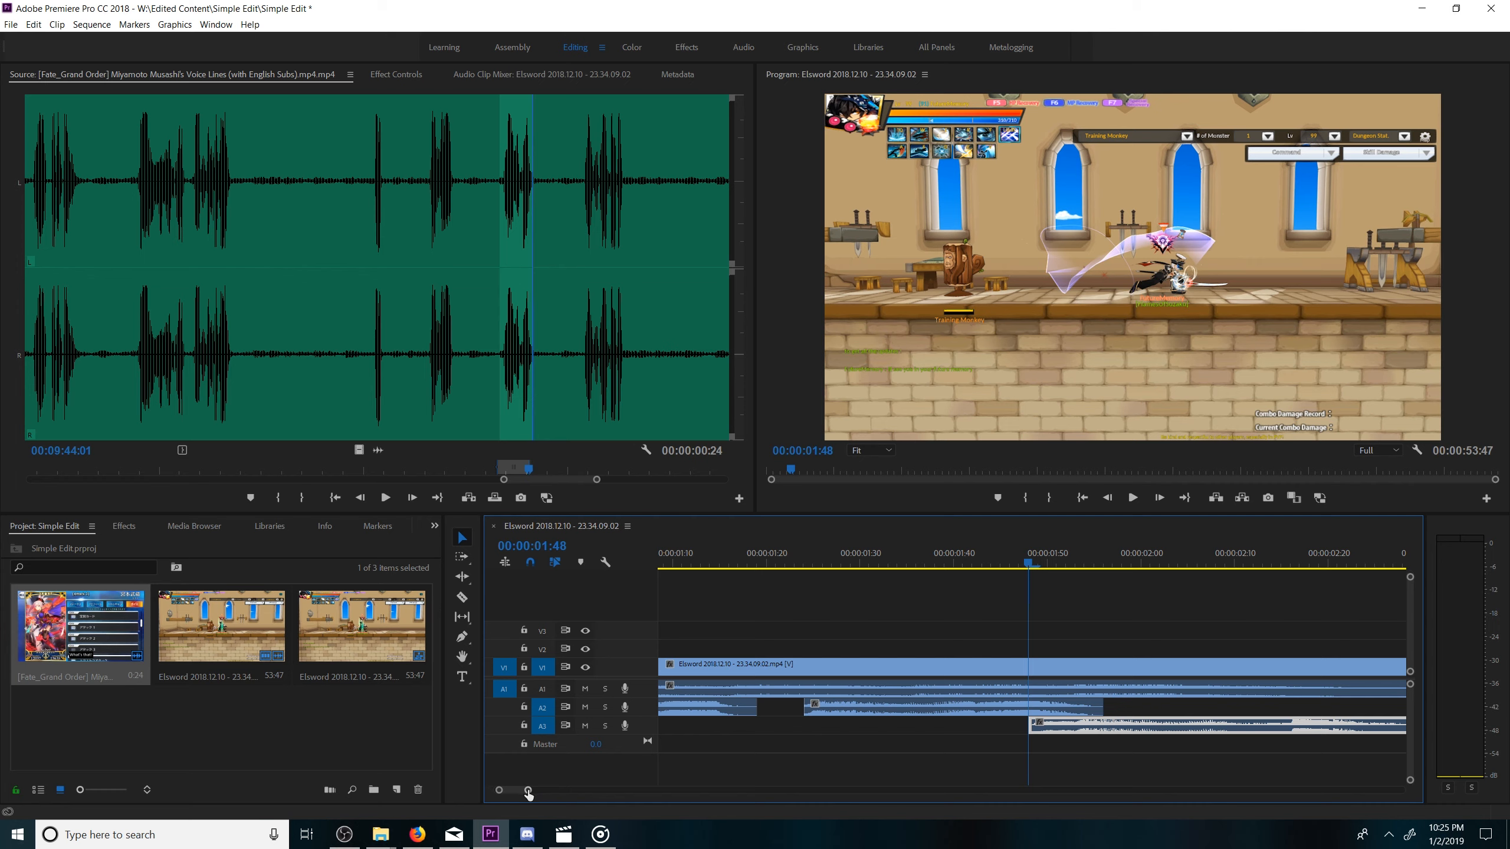
{"action": "left_click_drag", "start_coordinate": [528, 791], "coordinate": [574, 791]}
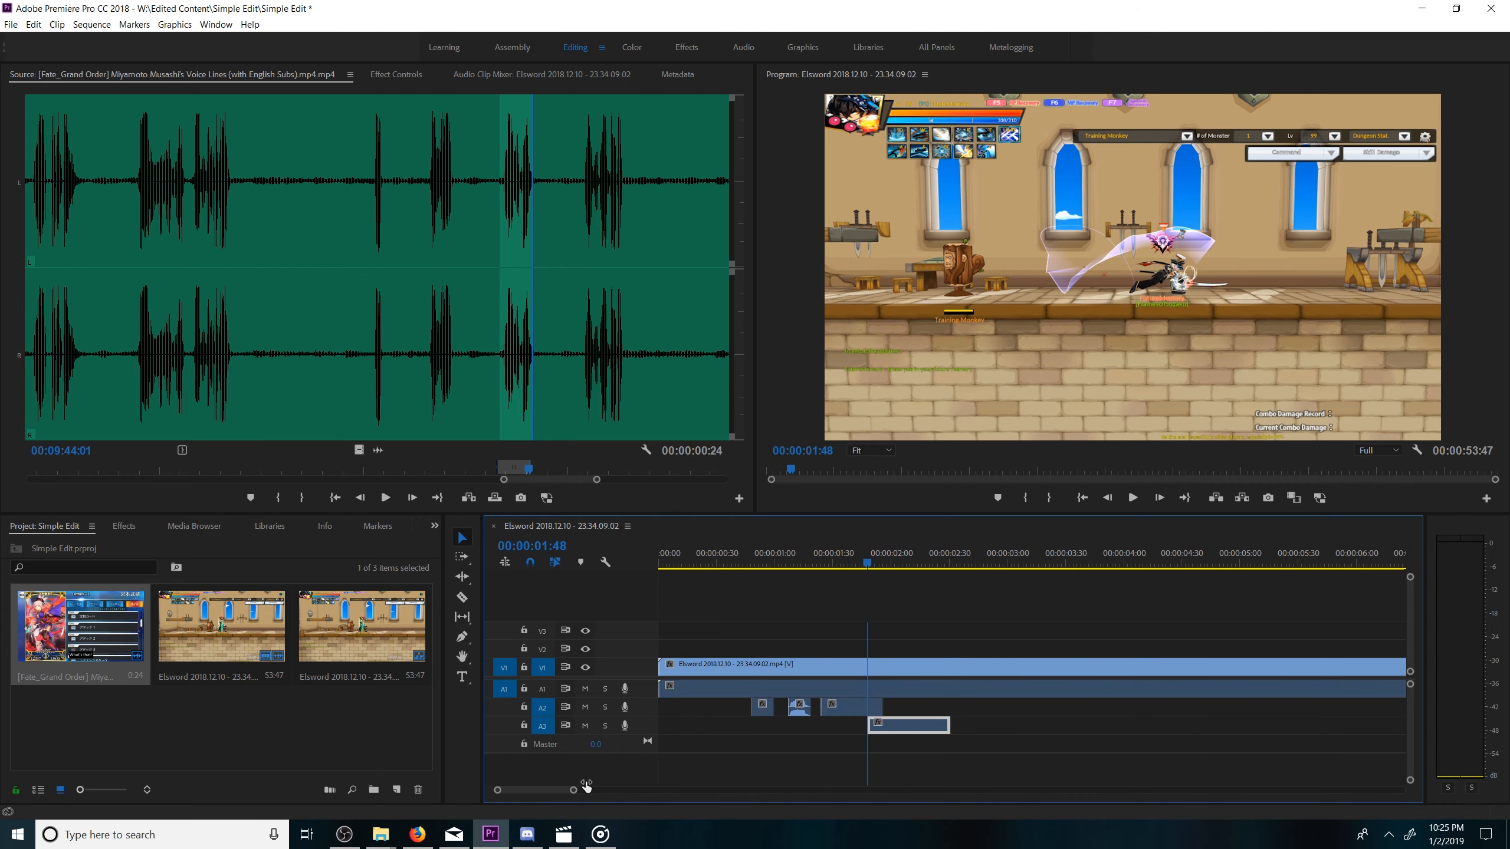
Play the sequence from 00:00:00:52 to check the voice lines' timing against the attacks.
{"action": "left_click", "coordinate": [758, 562]}
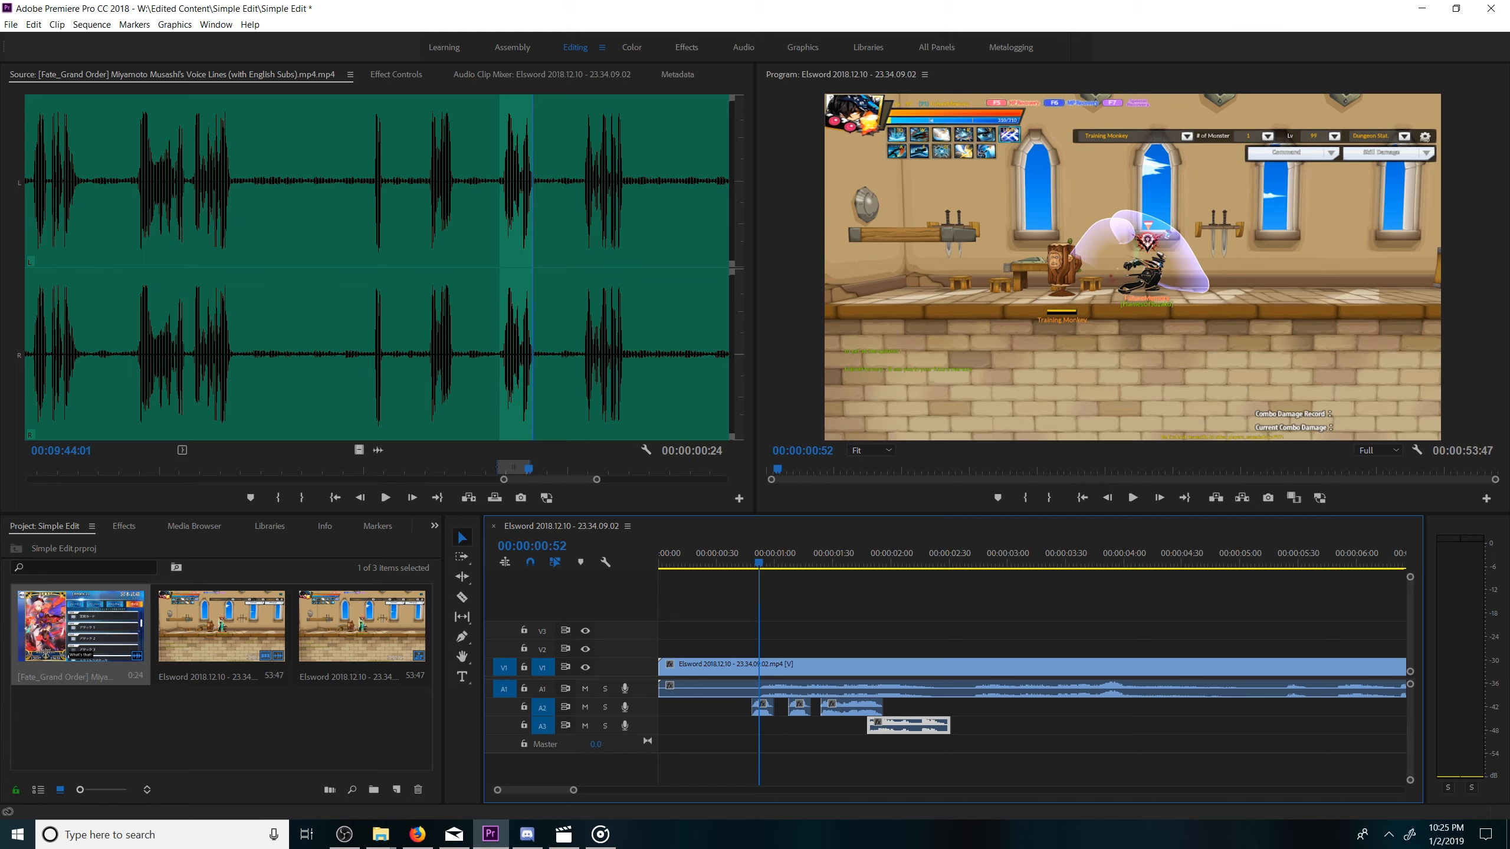
{"action": "key", "text": "alt+Tab"}
{"action": "left_click", "coordinate": [1132, 499]}
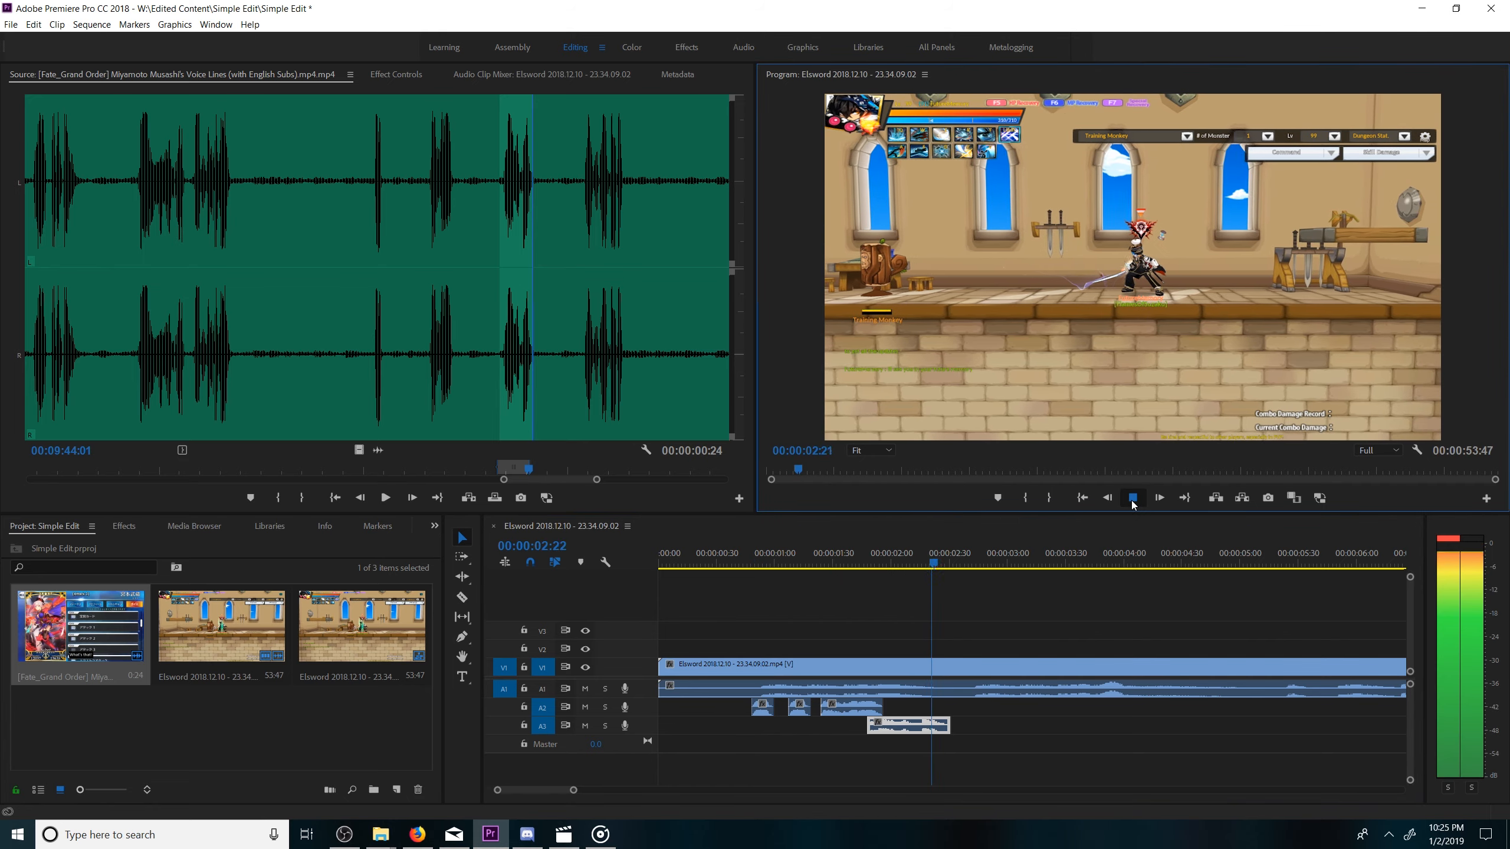
{"action": "left_click", "coordinate": [1131, 499]}
Copy all four voice line clips on A2 and A3 and paste them at 00:00:02:31 for the second attack combo.
{"action": "left_click", "coordinate": [939, 564]}
{"action": "left_click_drag", "start_coordinate": [941, 564], "coordinate": [973, 564]}
{"action": "left_click_drag", "start_coordinate": [872, 755], "coordinate": [764, 708]}
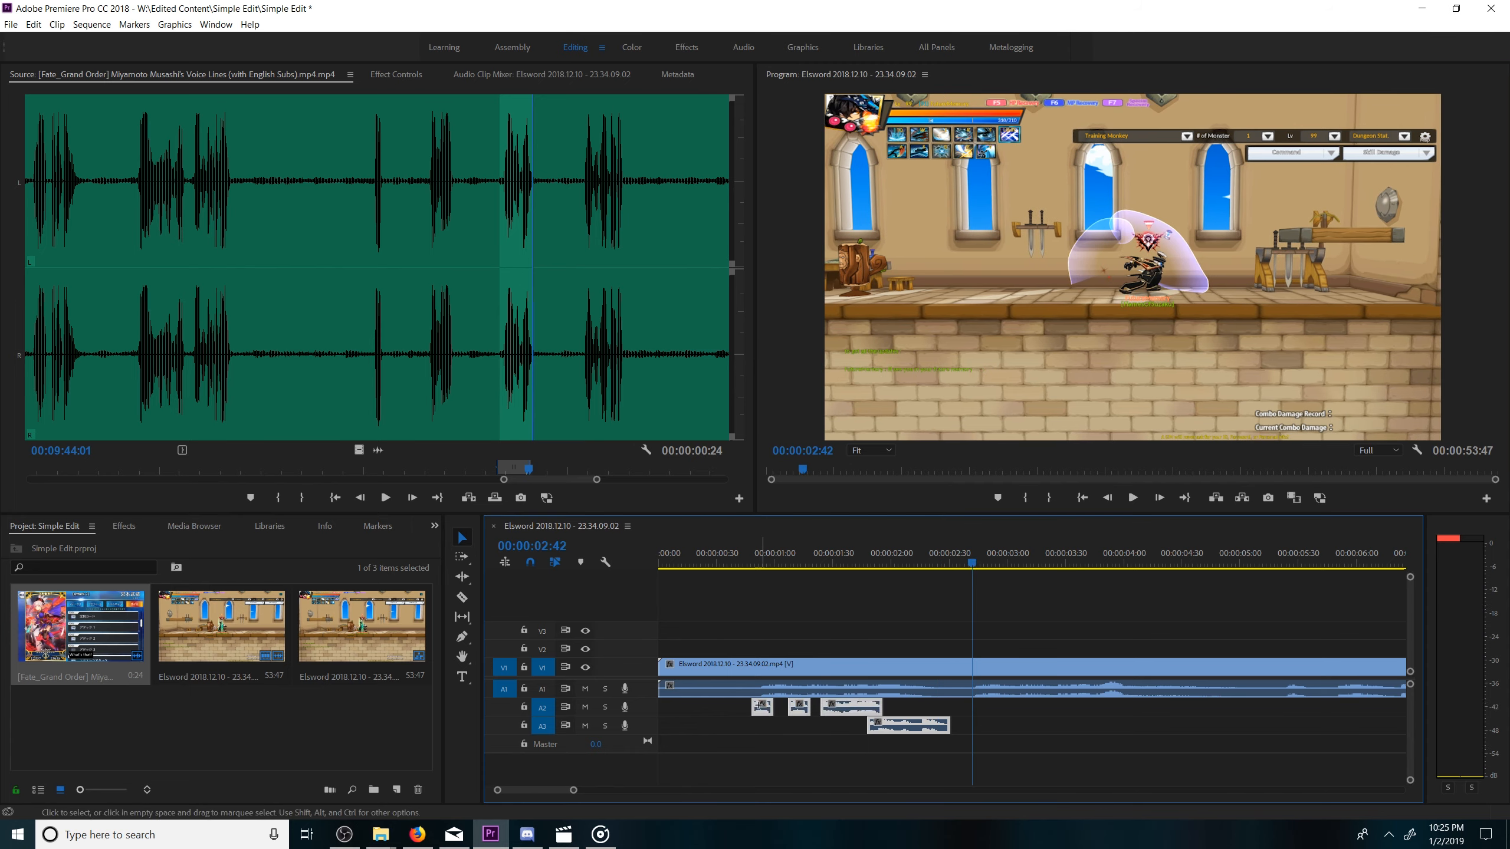
{"action": "left_click_drag", "start_coordinate": [972, 555], "coordinate": [953, 552]}
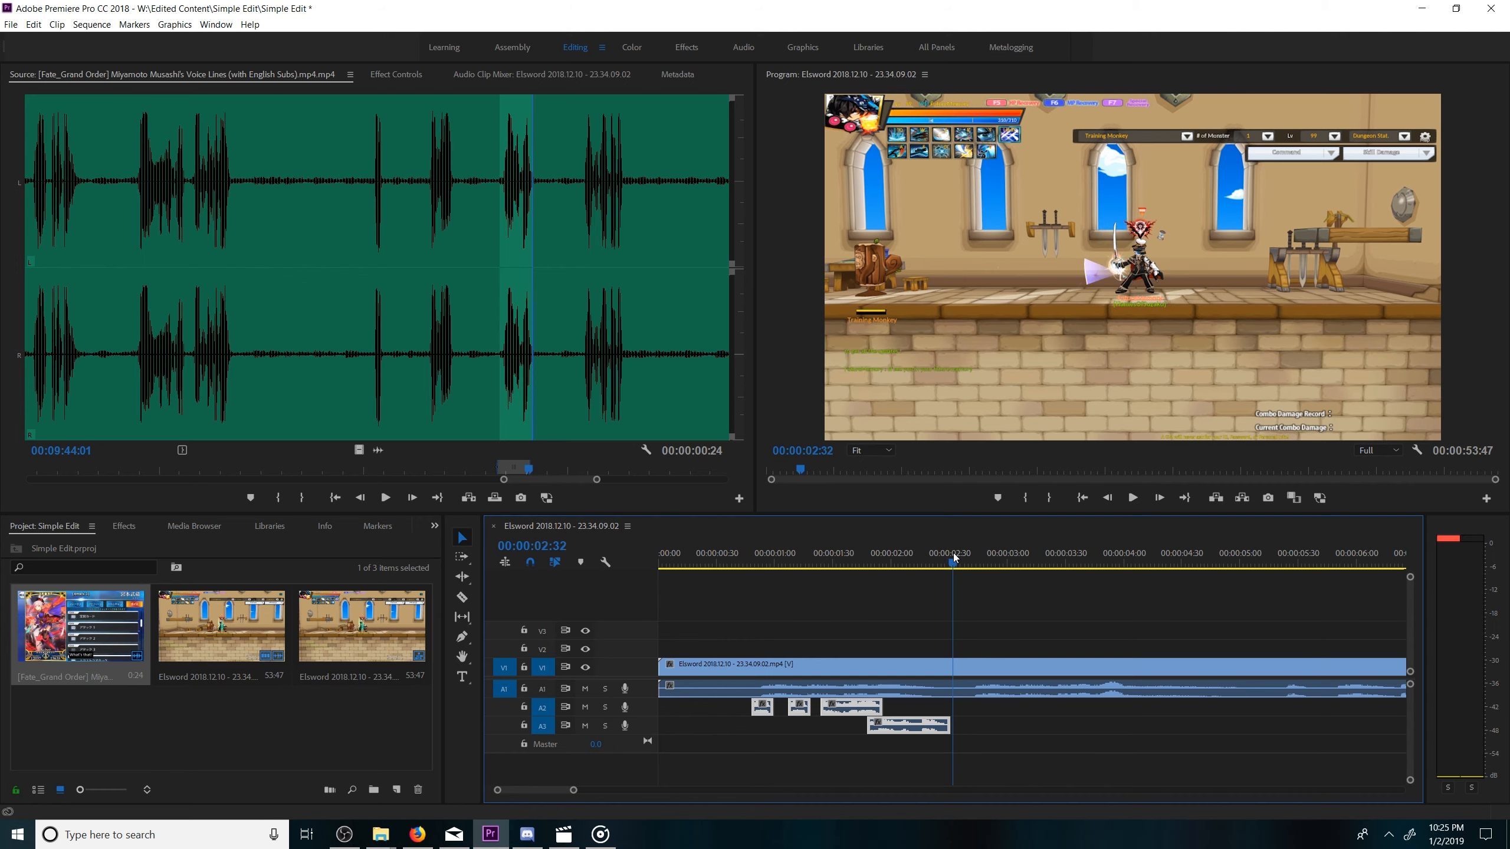
{"action": "left_click", "coordinate": [1031, 740]}
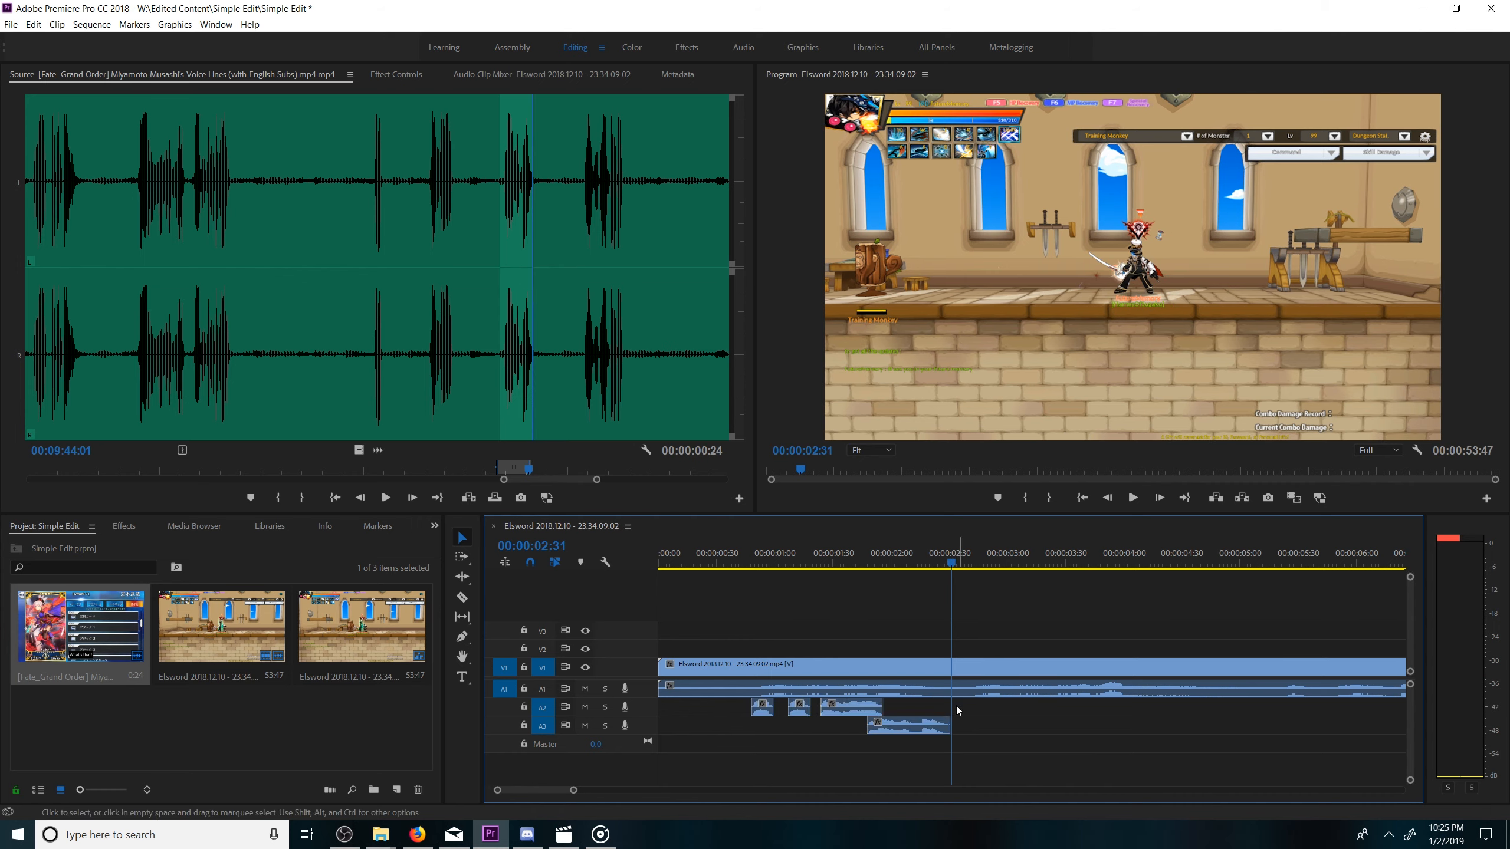
{"action": "key", "text": "ctrl+v"}
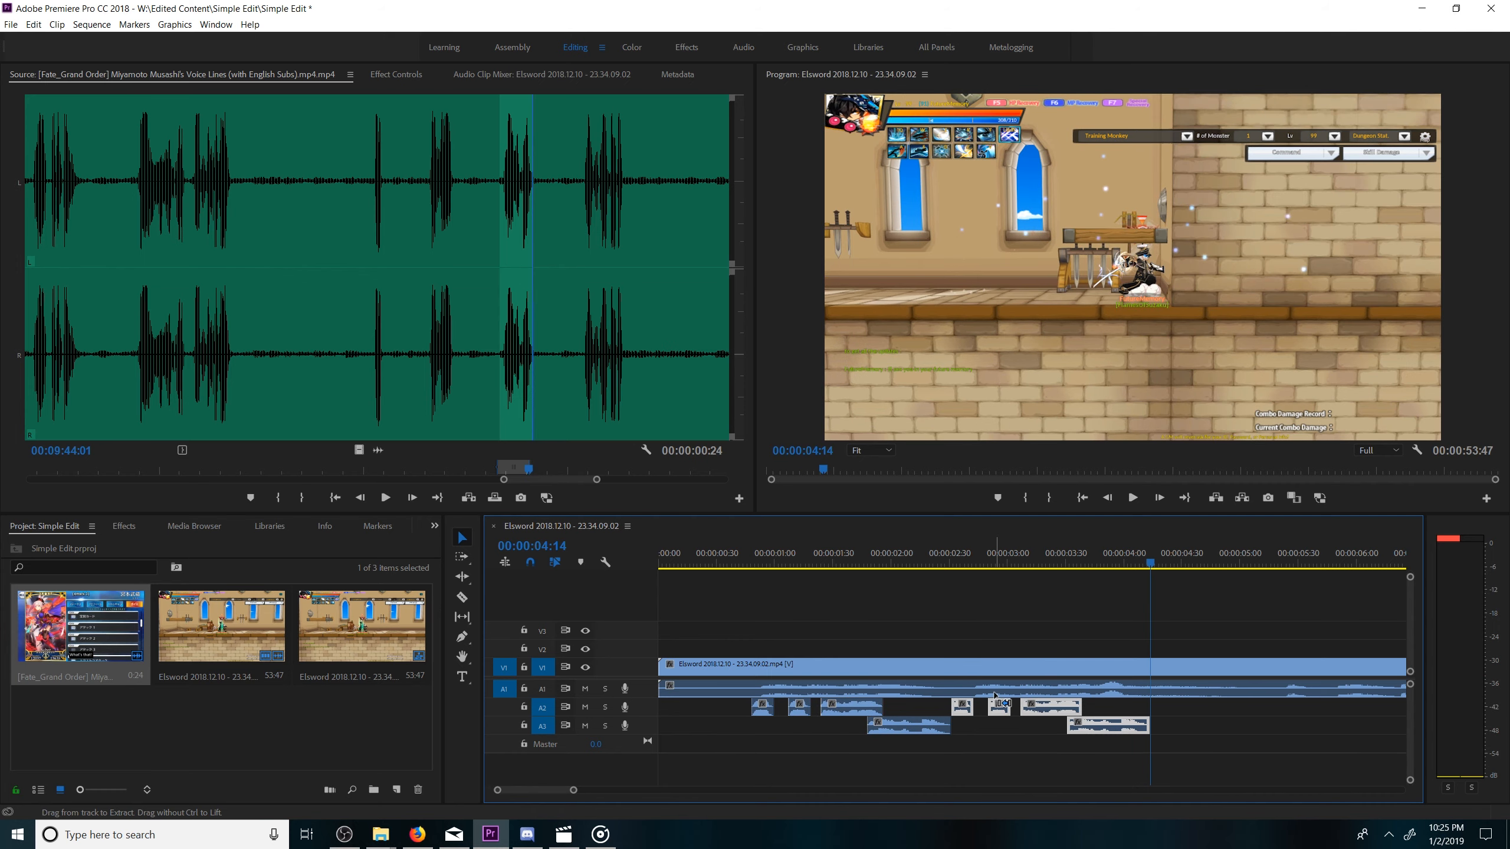
Scrub the pasted voice lines up to 00:00:03:25 and delete the pasted [Attack 3] clip on A3.
{"action": "left_click", "coordinate": [959, 565]}
{"action": "left_click_drag", "start_coordinate": [958, 565], "coordinate": [1058, 594]}
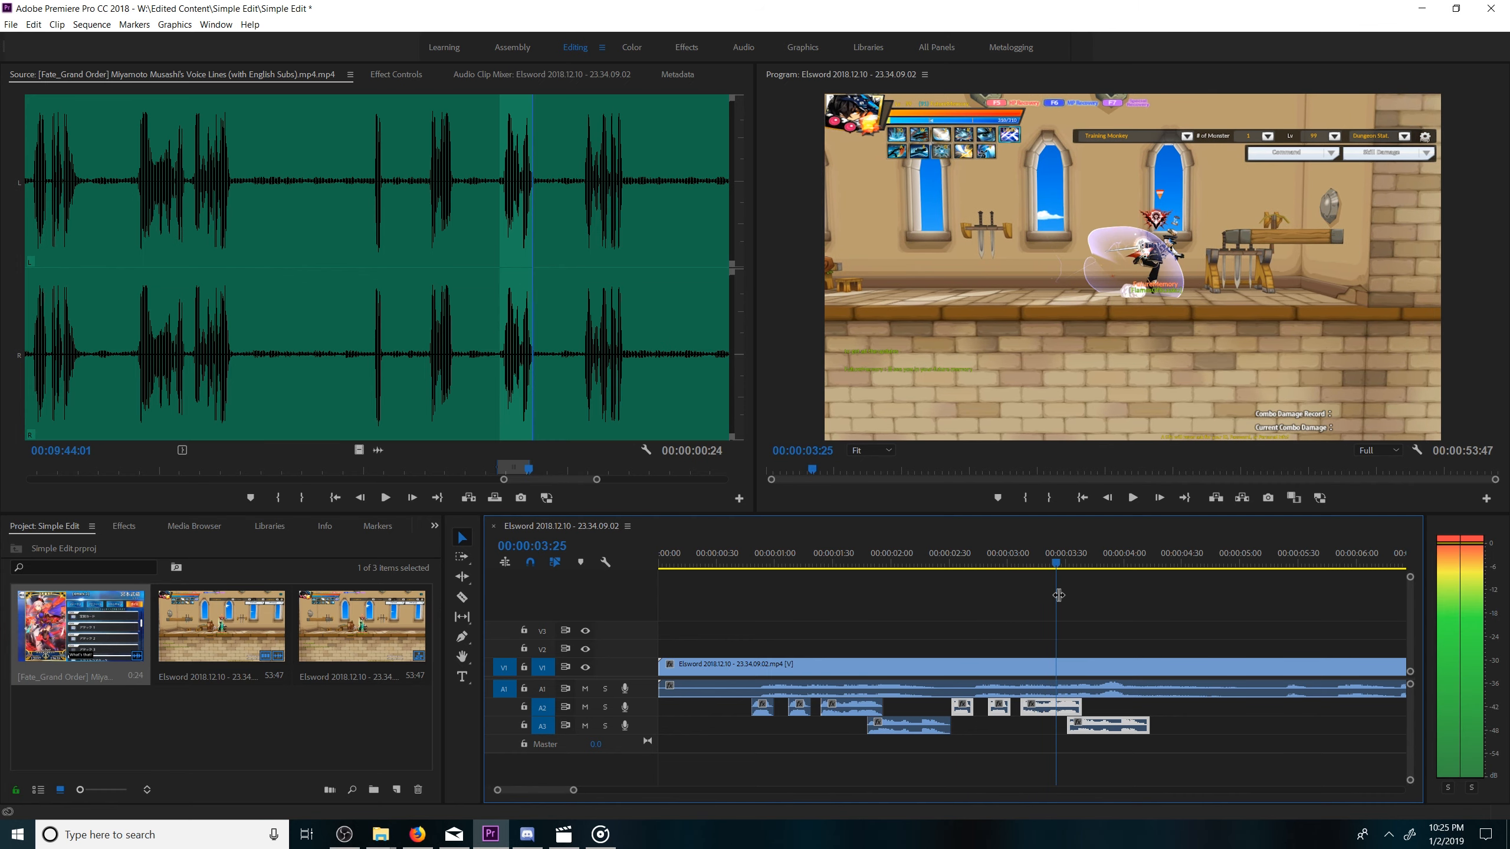
{"action": "left_click", "coordinate": [1124, 761]}
{"action": "left_click", "coordinate": [1112, 727]}
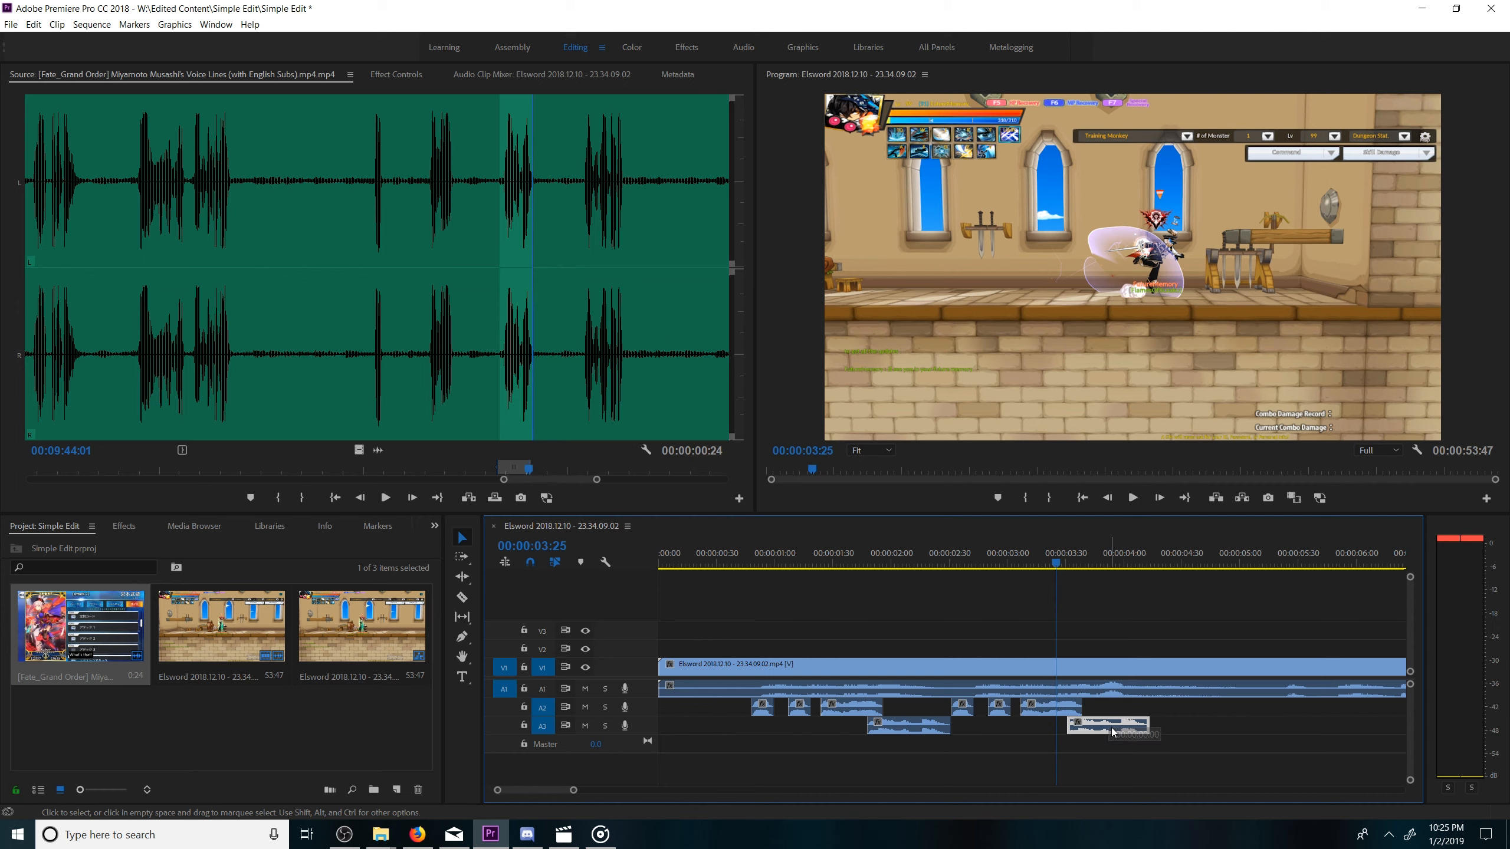
{"action": "key", "text": "Delete"}
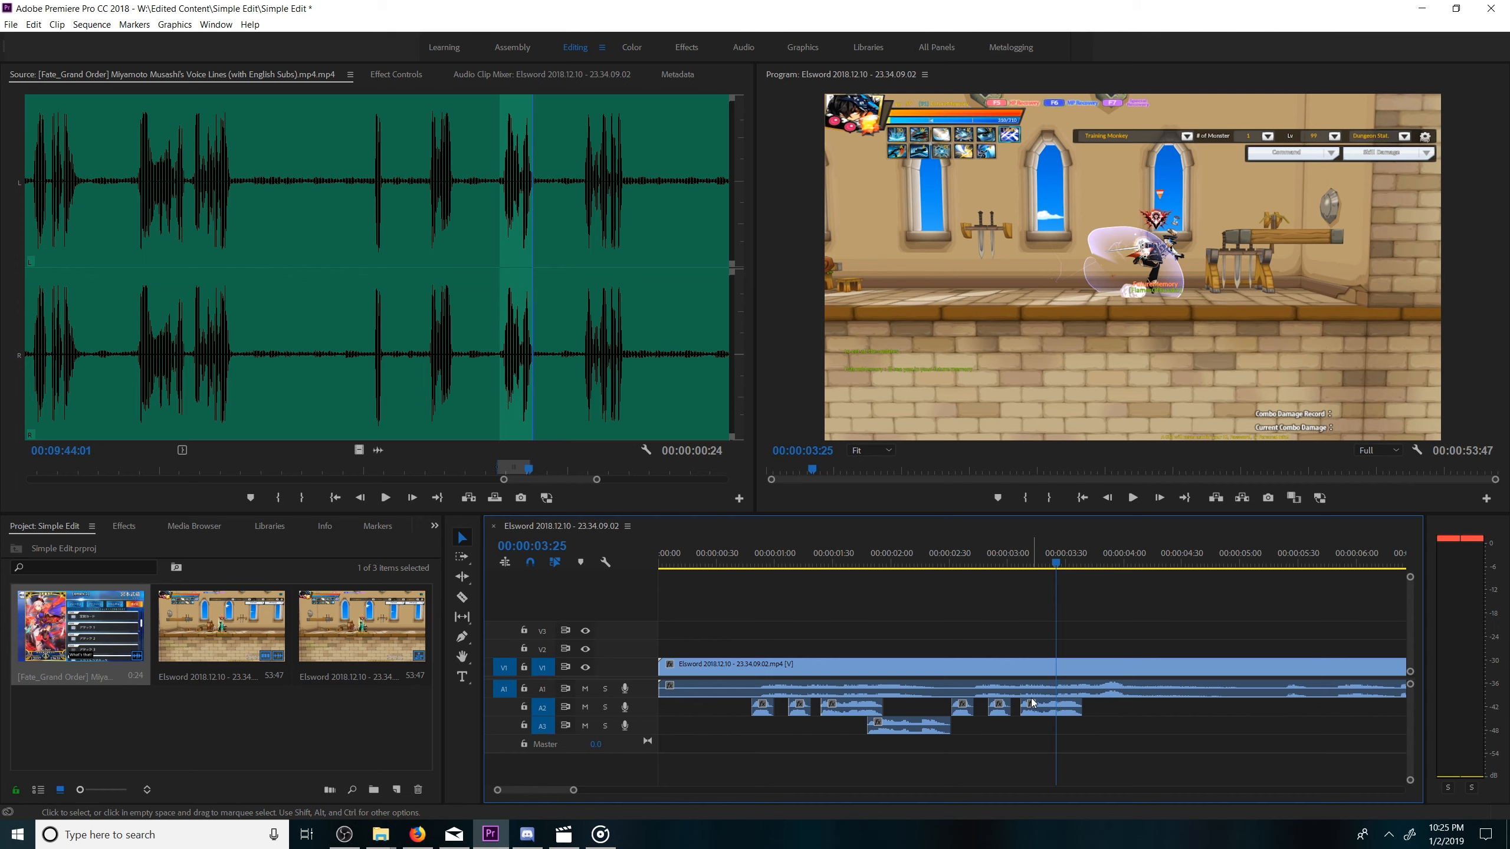
Copy the last voice line on A2 and paste it at 00:00:03:34 on track A3, with A2 untargeted.
{"action": "left_click", "coordinate": [1069, 710]}
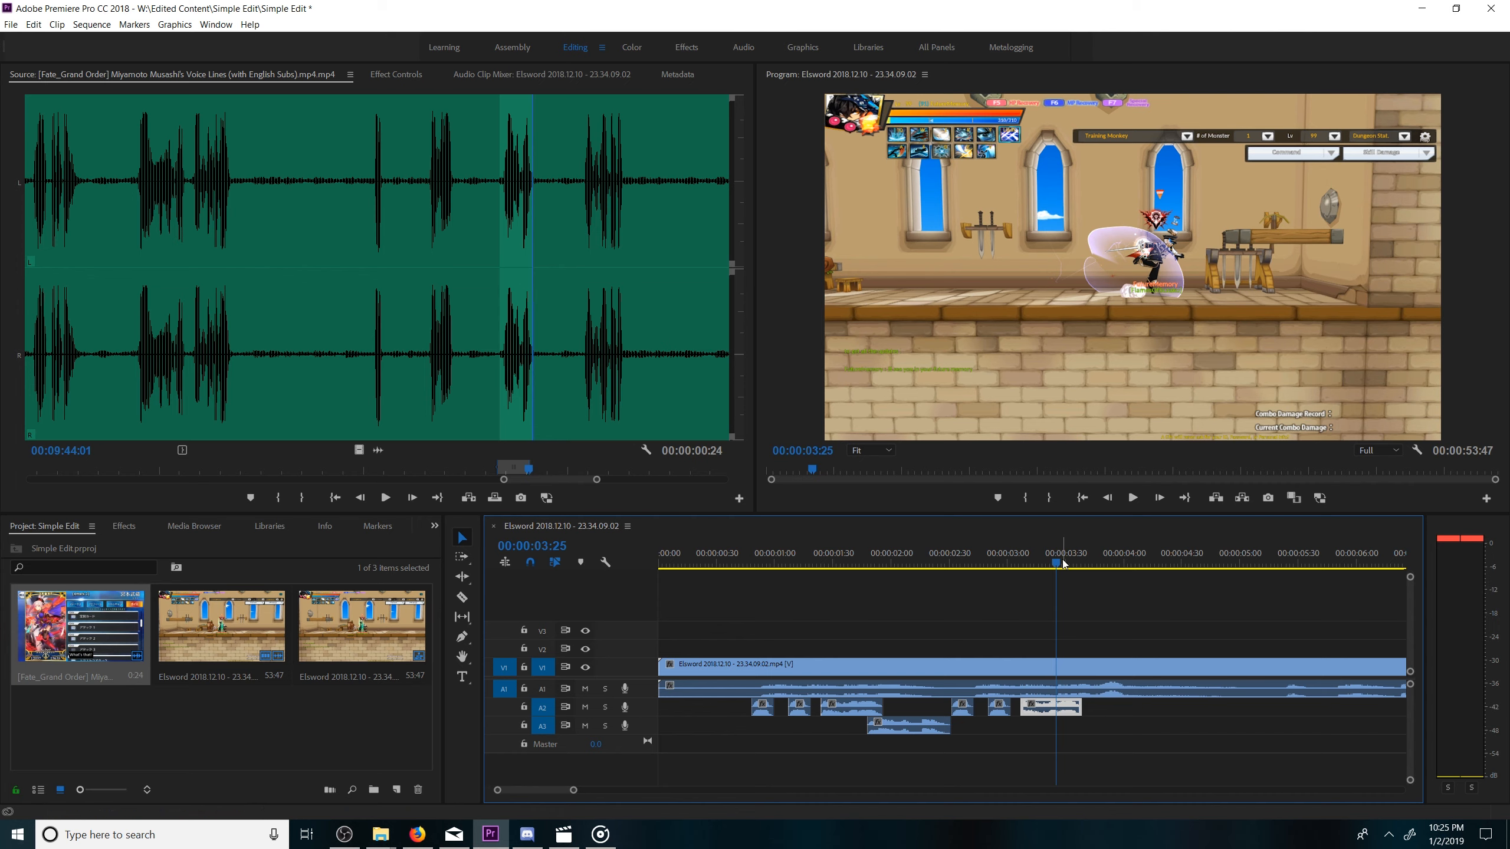
{"action": "left_click_drag", "start_coordinate": [1062, 562], "coordinate": [1074, 563]}
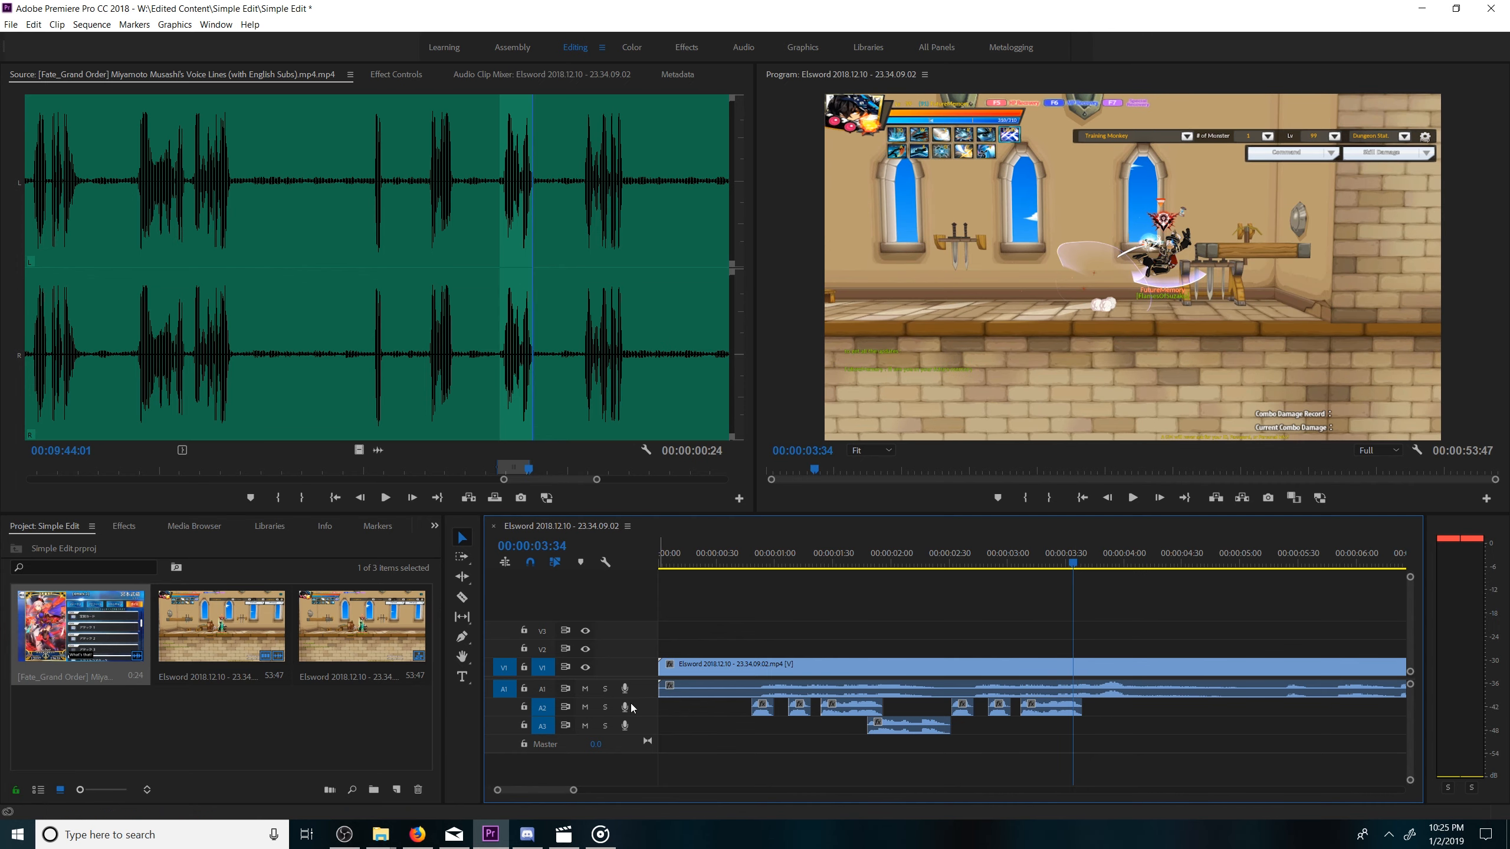
{"action": "left_click", "coordinate": [543, 708]}
{"action": "left_click", "coordinate": [542, 726]}
{"action": "key", "text": "ctrl+v"}
Mark the source's [Extra Attack] line "Can you return this slash!?" from 00:09:45:09 to 00:09:46:07 for the attack at 00:00:03:53.
{"action": "left_click", "coordinate": [1098, 563]}
{"action": "left_click_drag", "start_coordinate": [1100, 562], "coordinate": [1111, 565]}
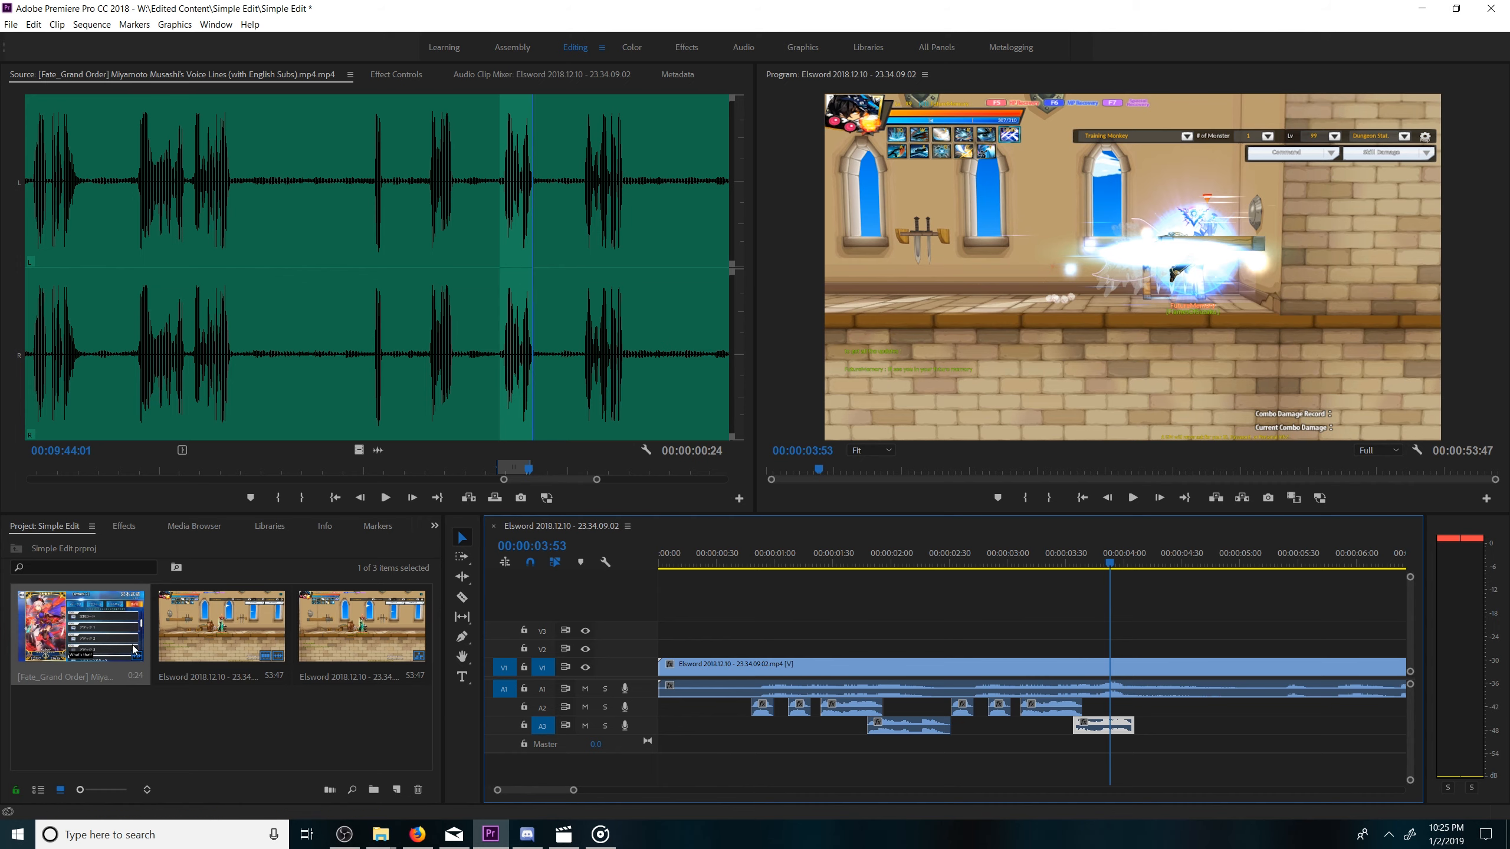
{"action": "left_click", "coordinate": [579, 475]}
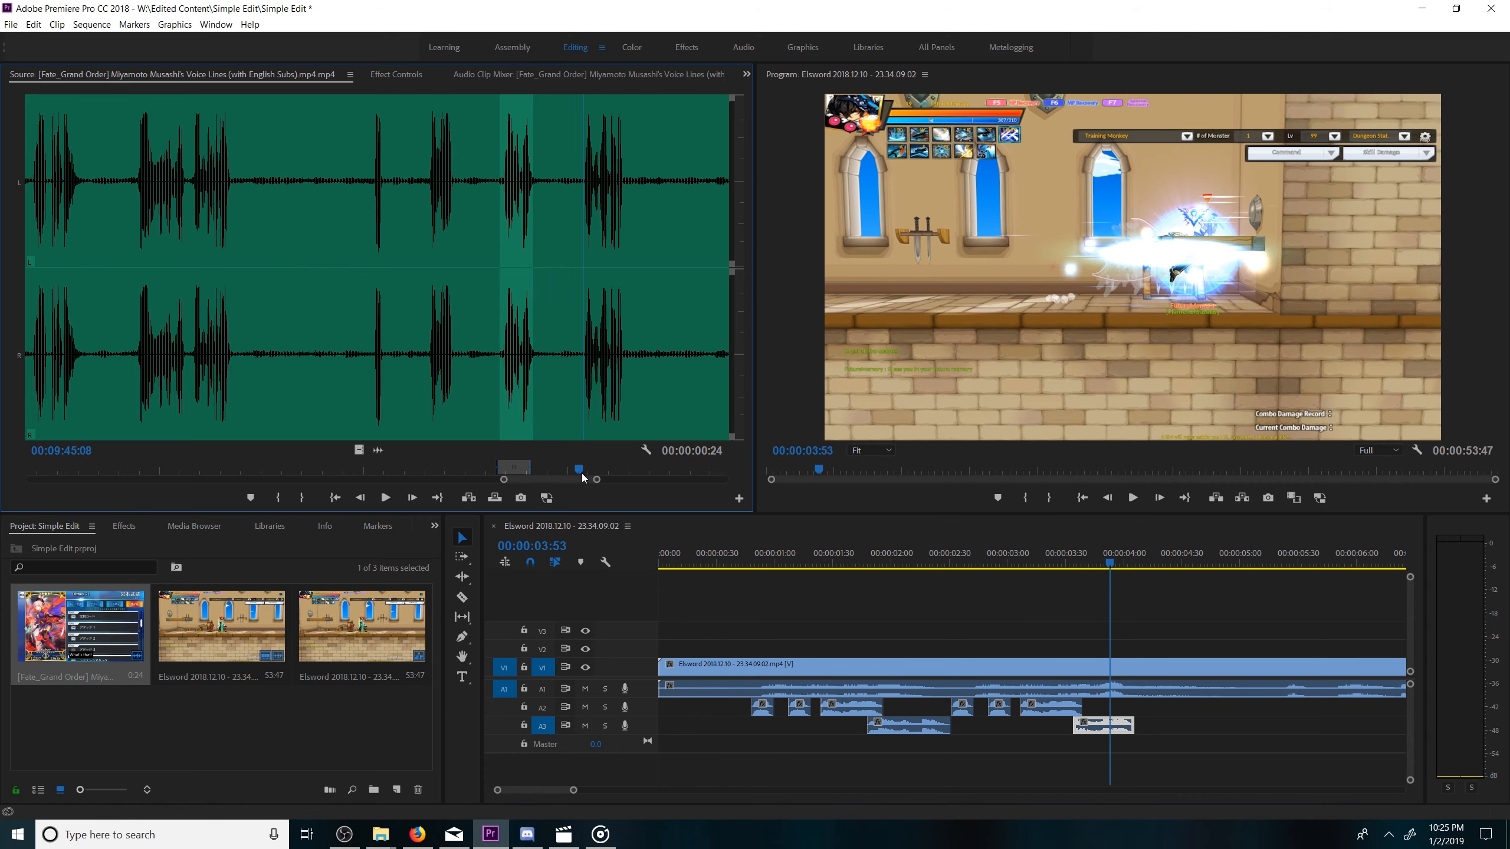
{"action": "left_click", "coordinate": [359, 450]}
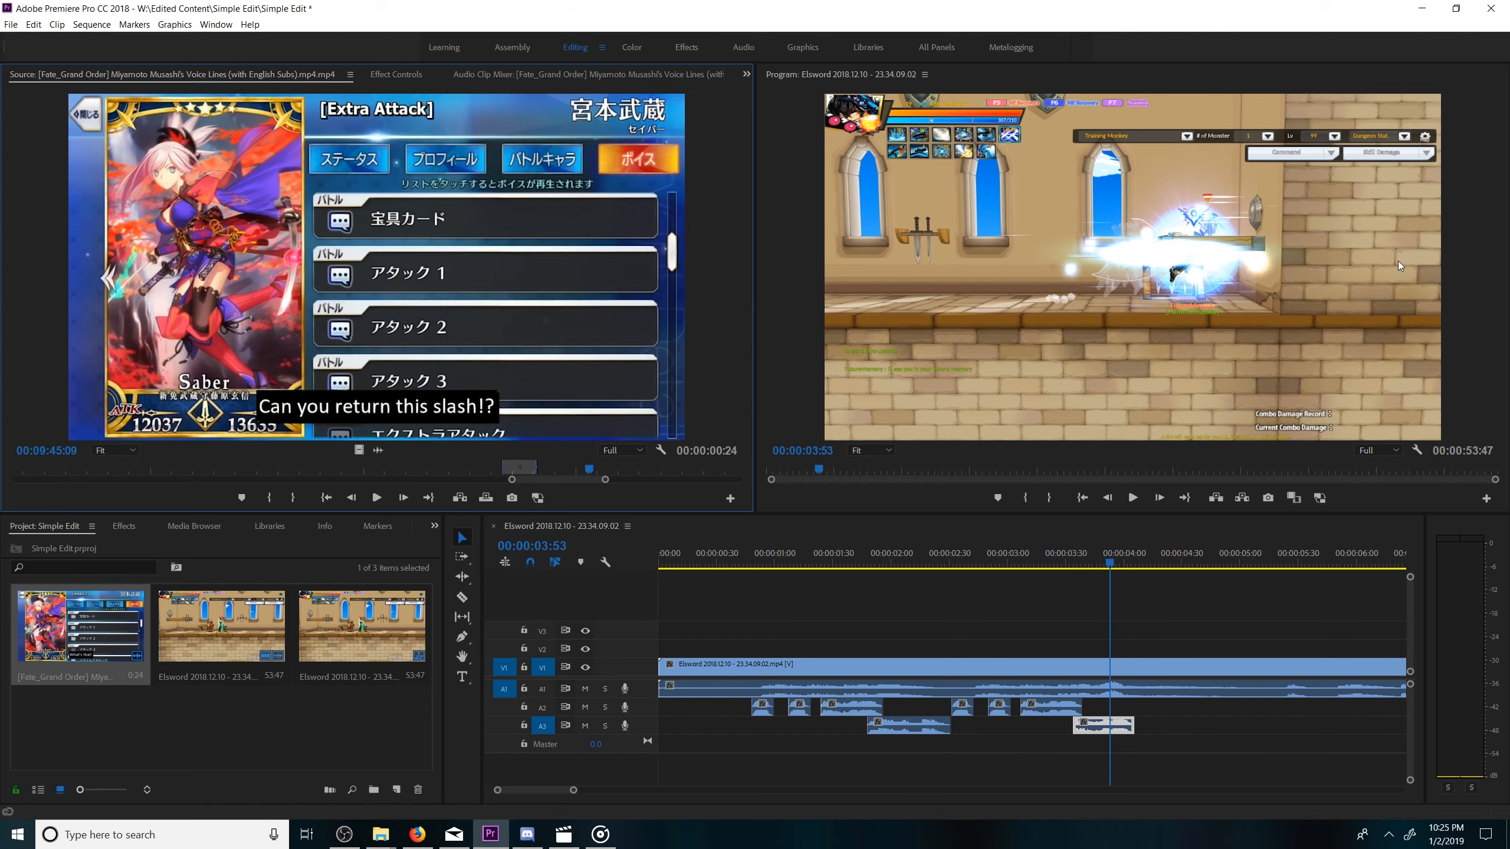
{"action": "left_click", "coordinate": [378, 450]}
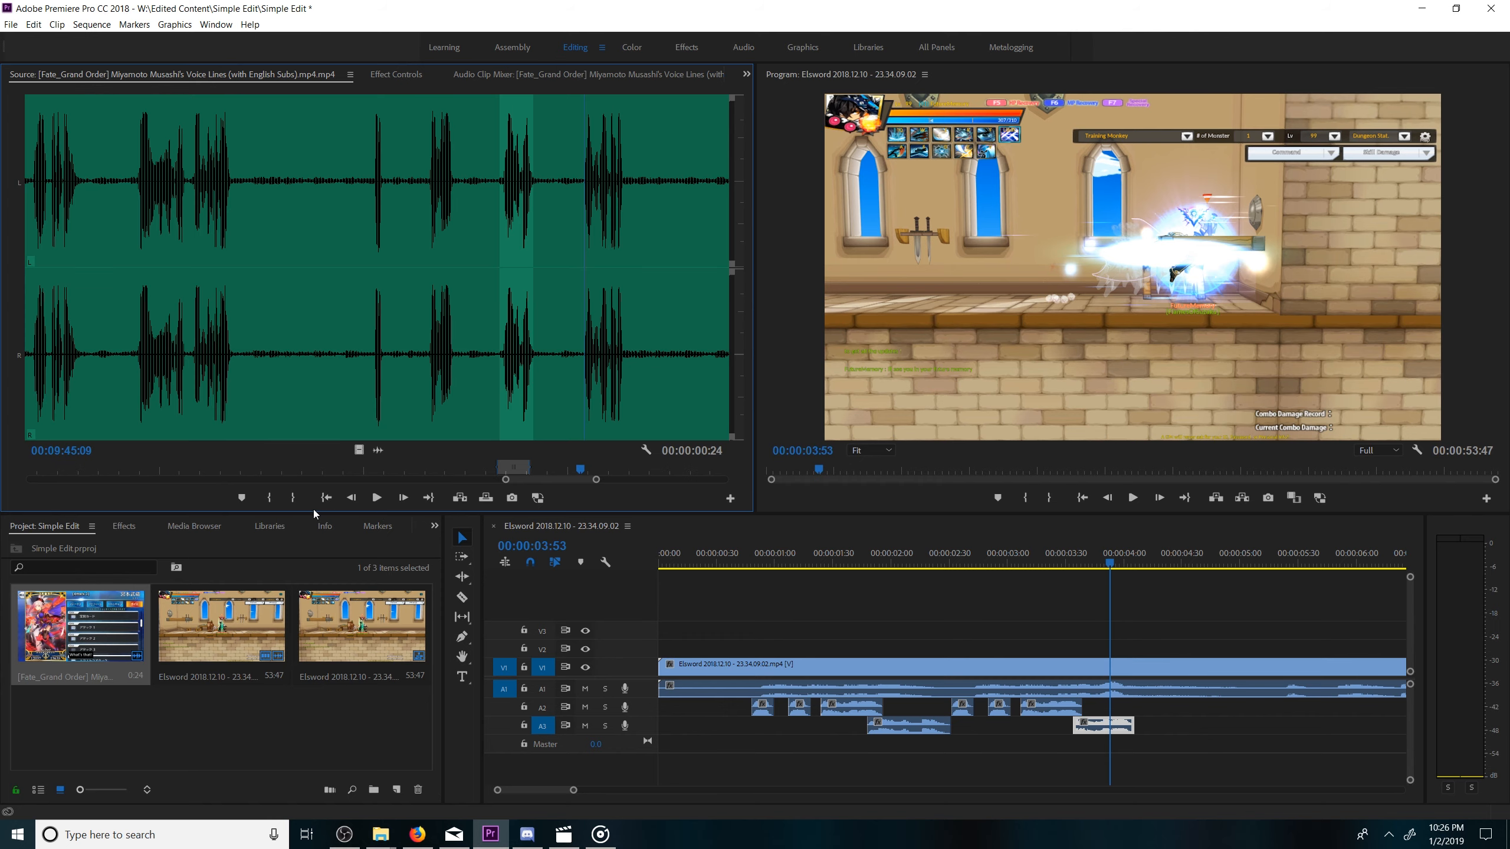
{"action": "left_click", "coordinate": [275, 499]}
{"action": "mouse_move", "coordinate": [595, 480]}
{"action": "left_mouse_down"}
{"action": "mouse_move", "coordinate": [538, 481]}
{"action": "mouse_move", "coordinate": [626, 478]}
{"action": "left_mouse_up"}
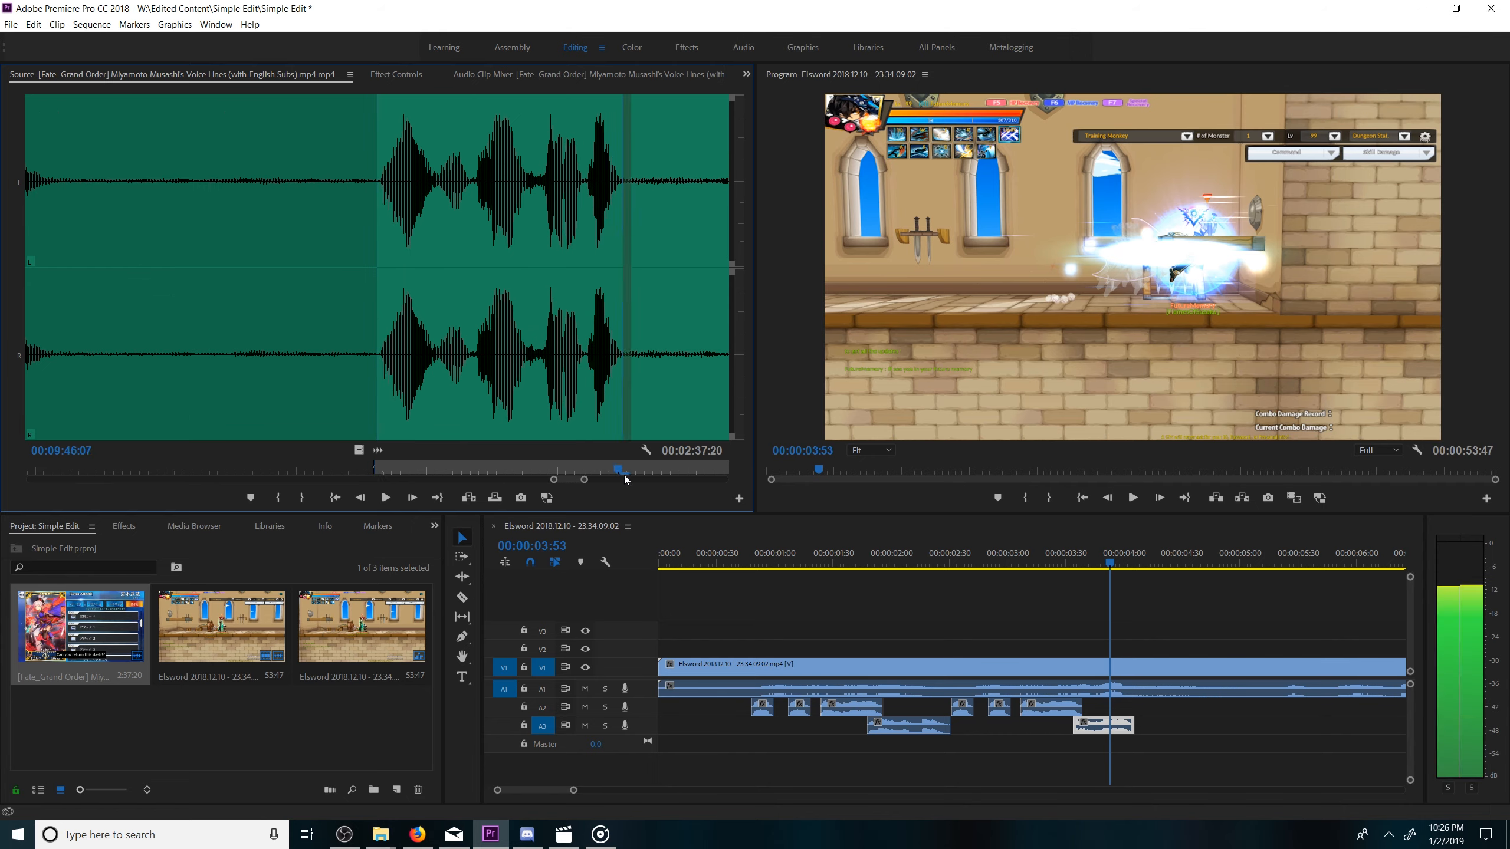
{"action": "left_click", "coordinate": [302, 497]}
Add the marked line at 00:00:03:53 on A2 without its video, and play the sequence from 00:00:00:49 to check the timing.
{"action": "left_click_drag", "start_coordinate": [80, 628], "coordinate": [1112, 713]}
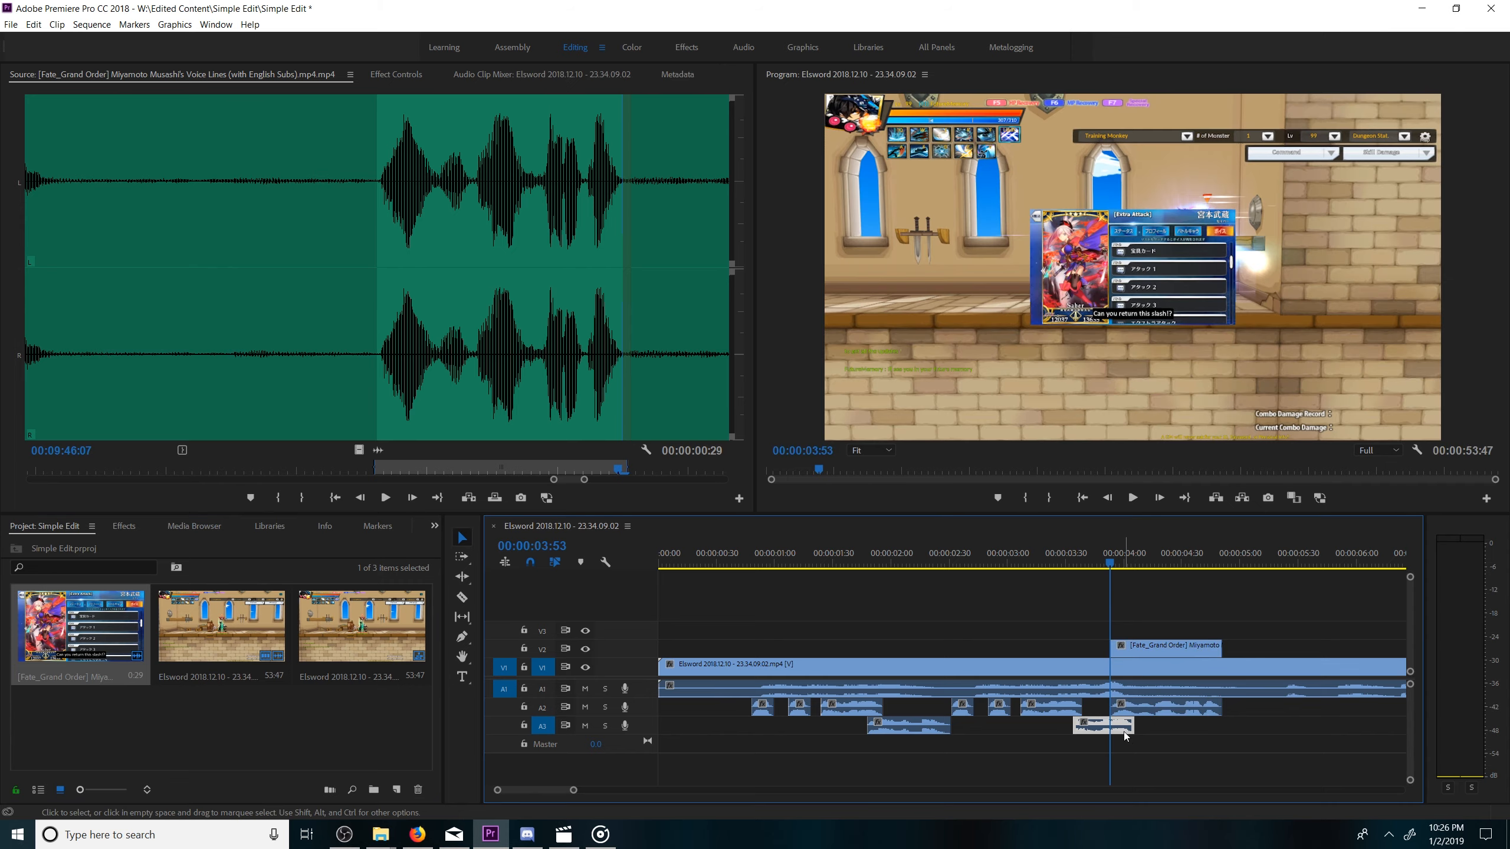
{"action": "right_click", "coordinate": [1142, 708]}
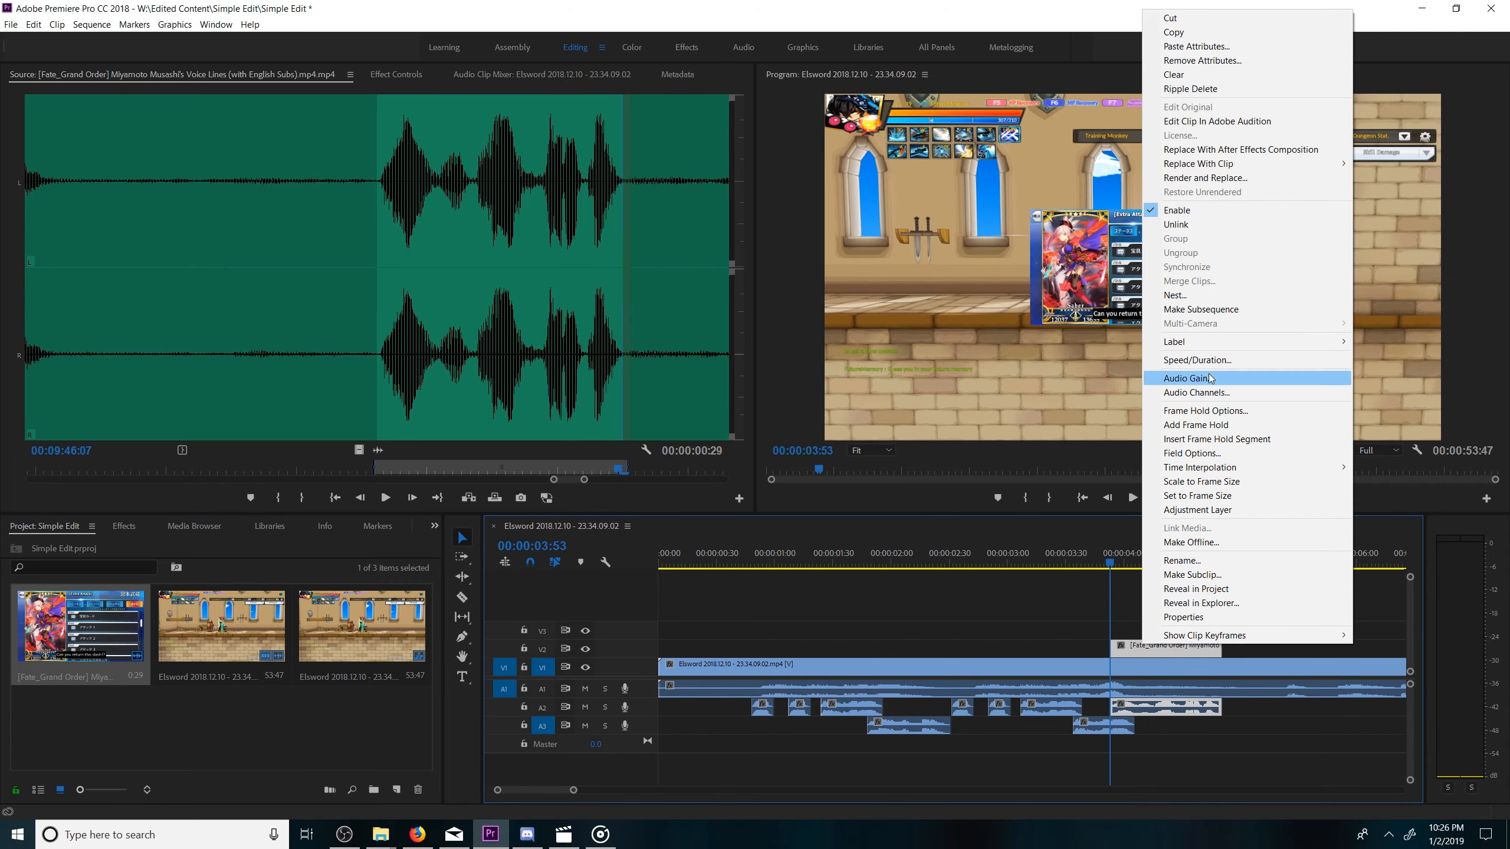
{"action": "left_click", "coordinate": [1221, 225]}
{"action": "key", "text": "Delete"}
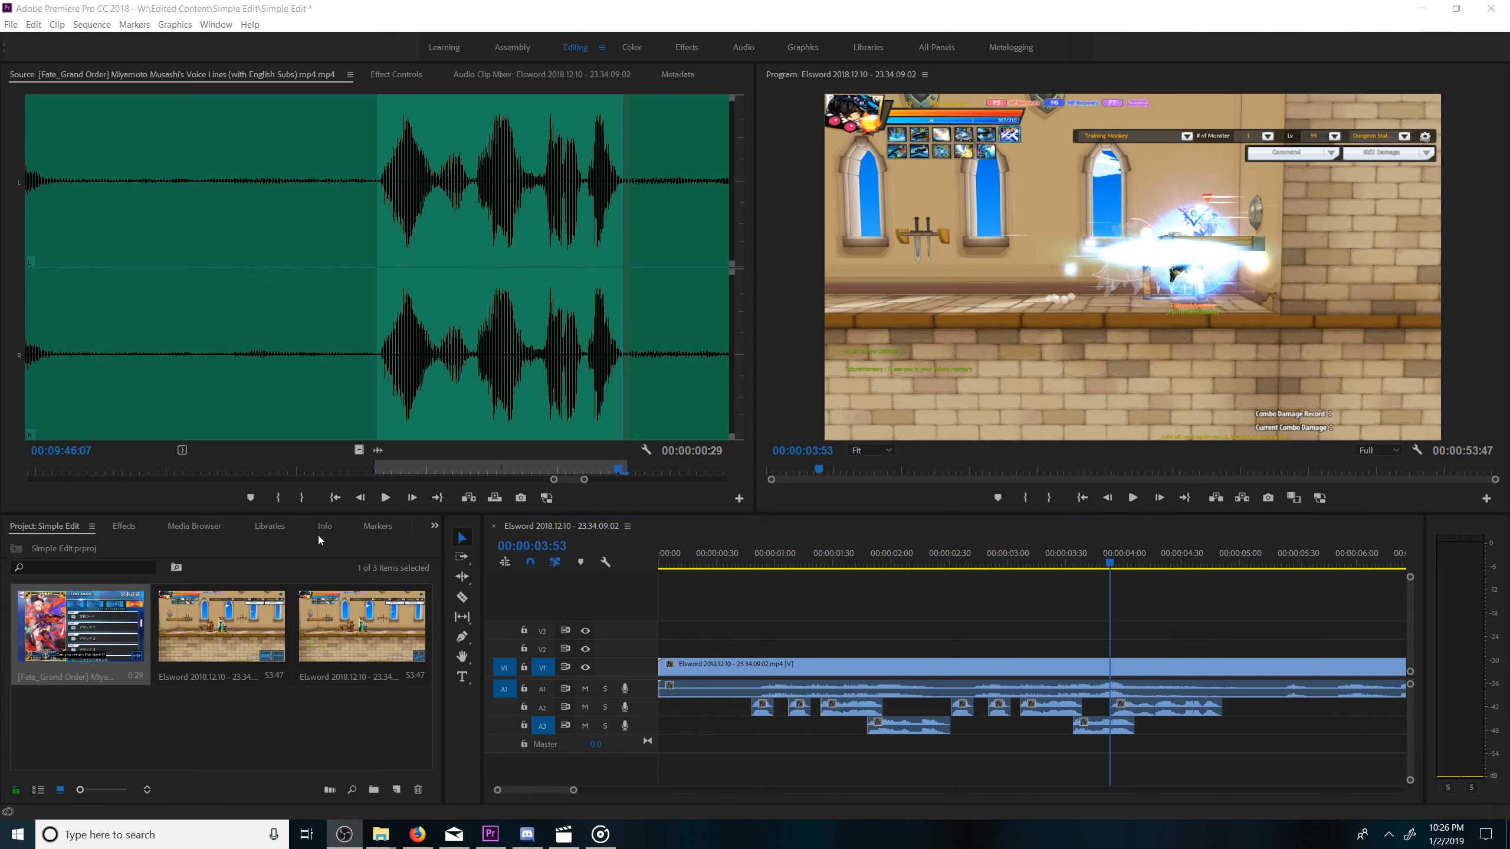
{"action": "left_click", "coordinate": [754, 553]}
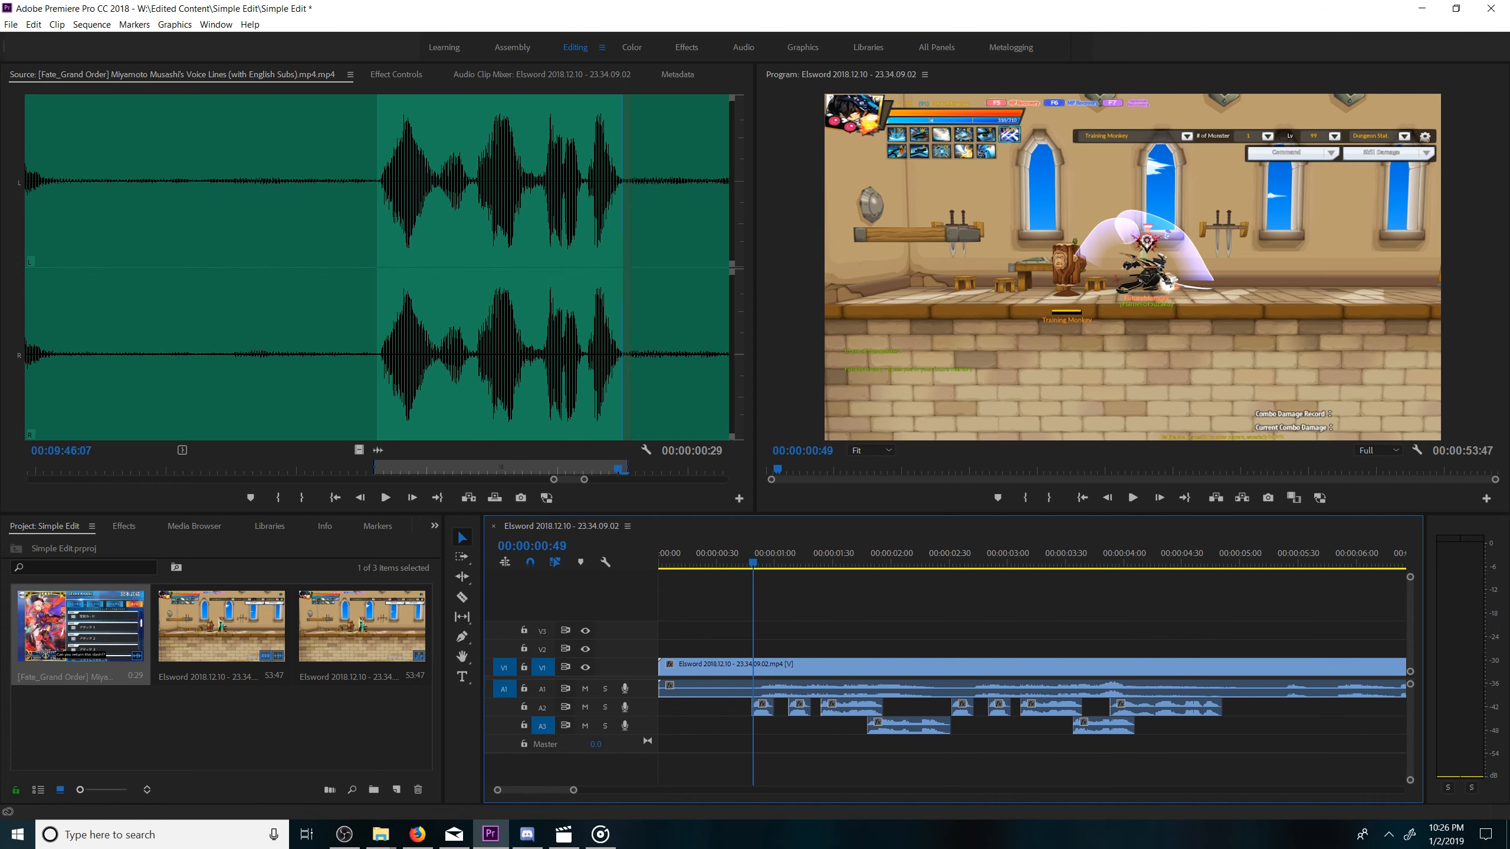
{"action": "left_click", "coordinate": [1134, 498]}
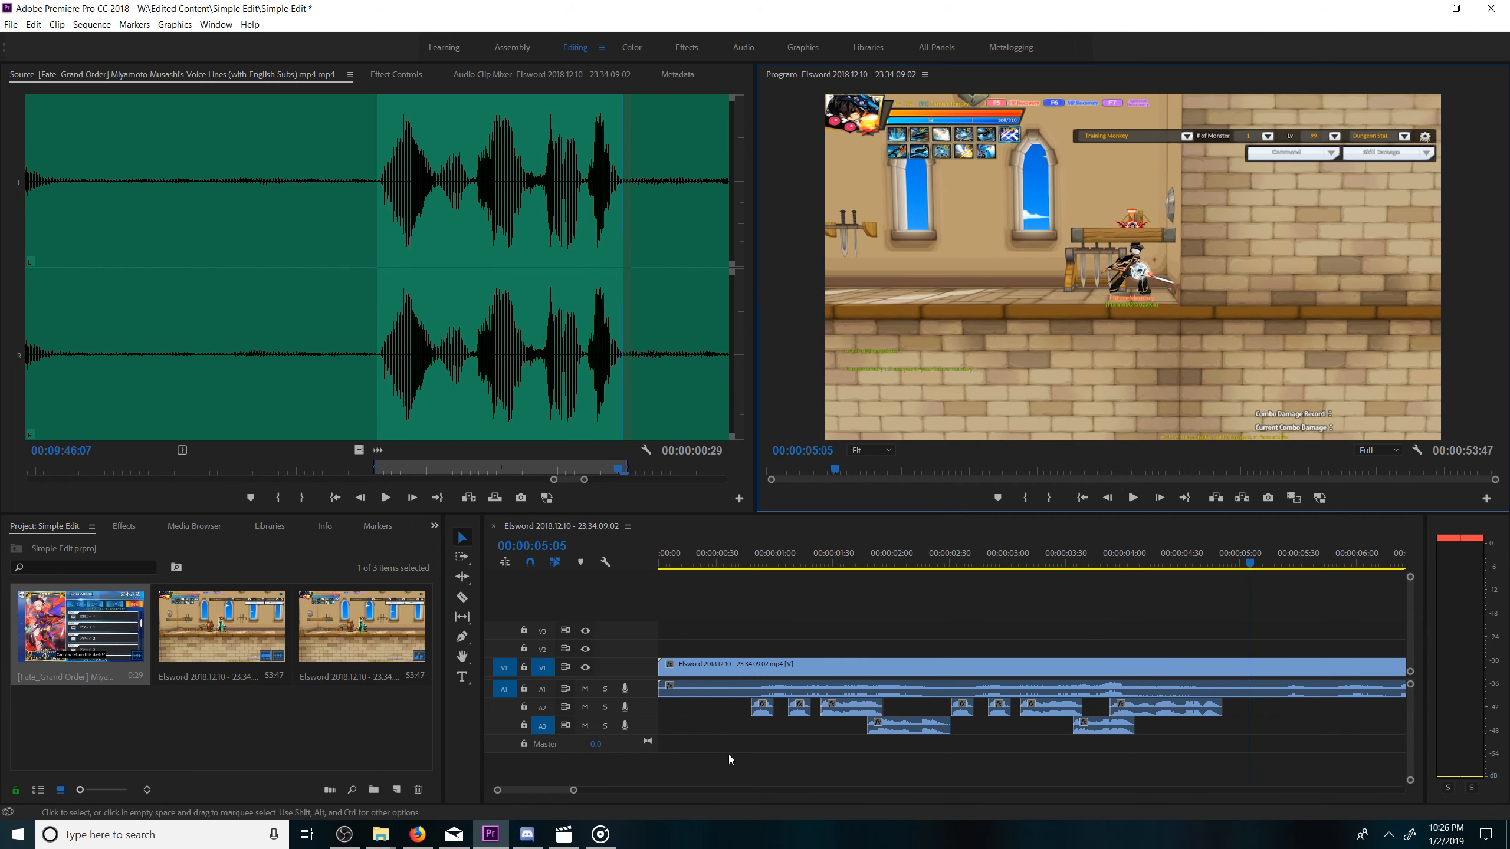
Scrub through the sequence and set the playhead to 00:00:25:49, just before the skill attack's sound starts.
{"action": "left_click_drag", "start_coordinate": [574, 790], "coordinate": [792, 791]}
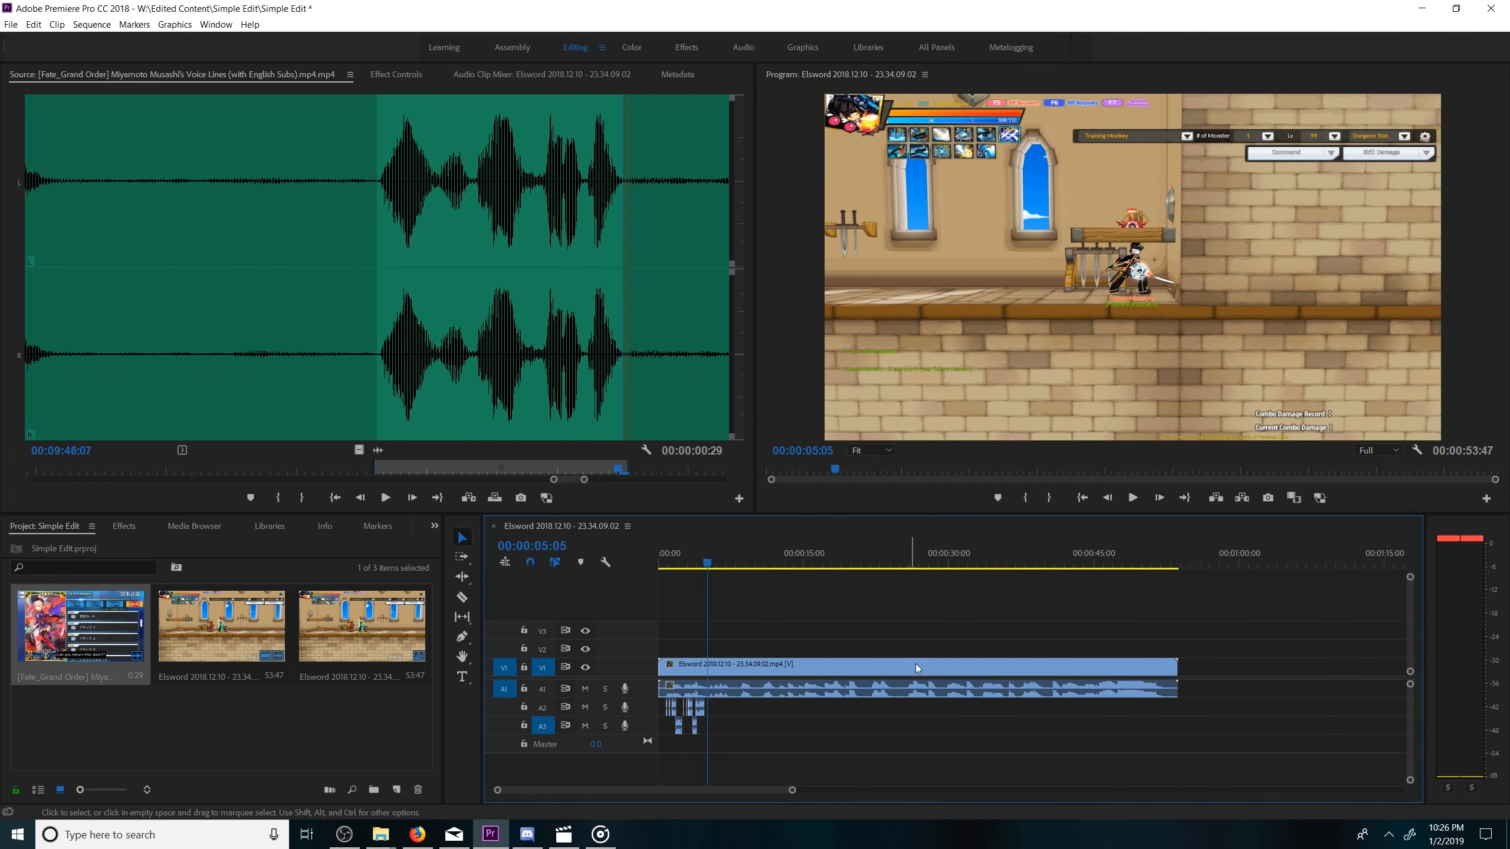
{"action": "left_click_drag", "start_coordinate": [904, 547], "coordinate": [916, 548]}
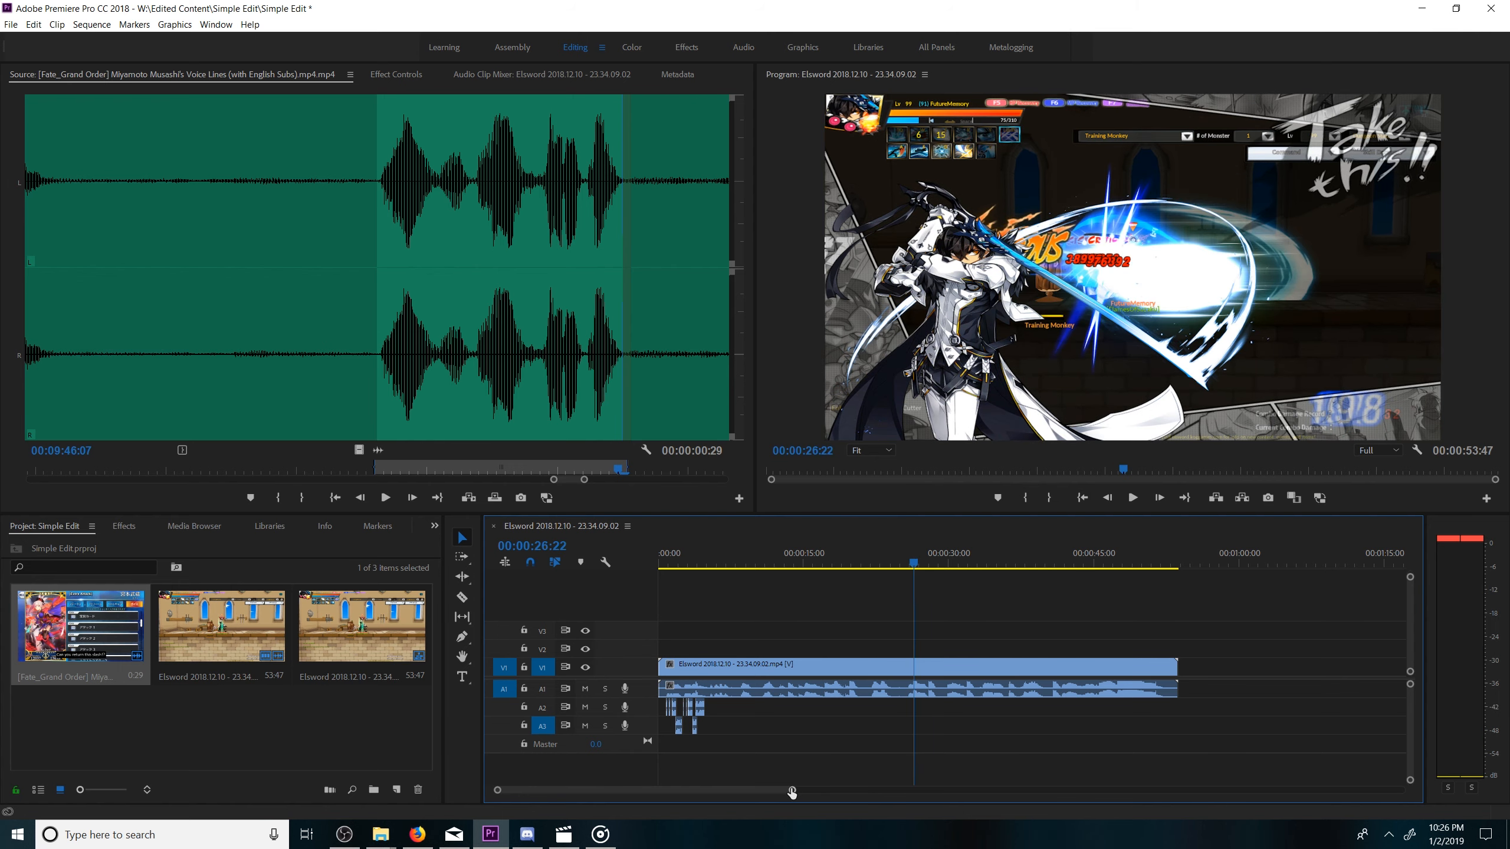
{"action": "left_click_drag", "start_coordinate": [792, 790], "coordinate": [686, 785]}
{"action": "left_click_drag", "start_coordinate": [1029, 564], "coordinate": [971, 568]}
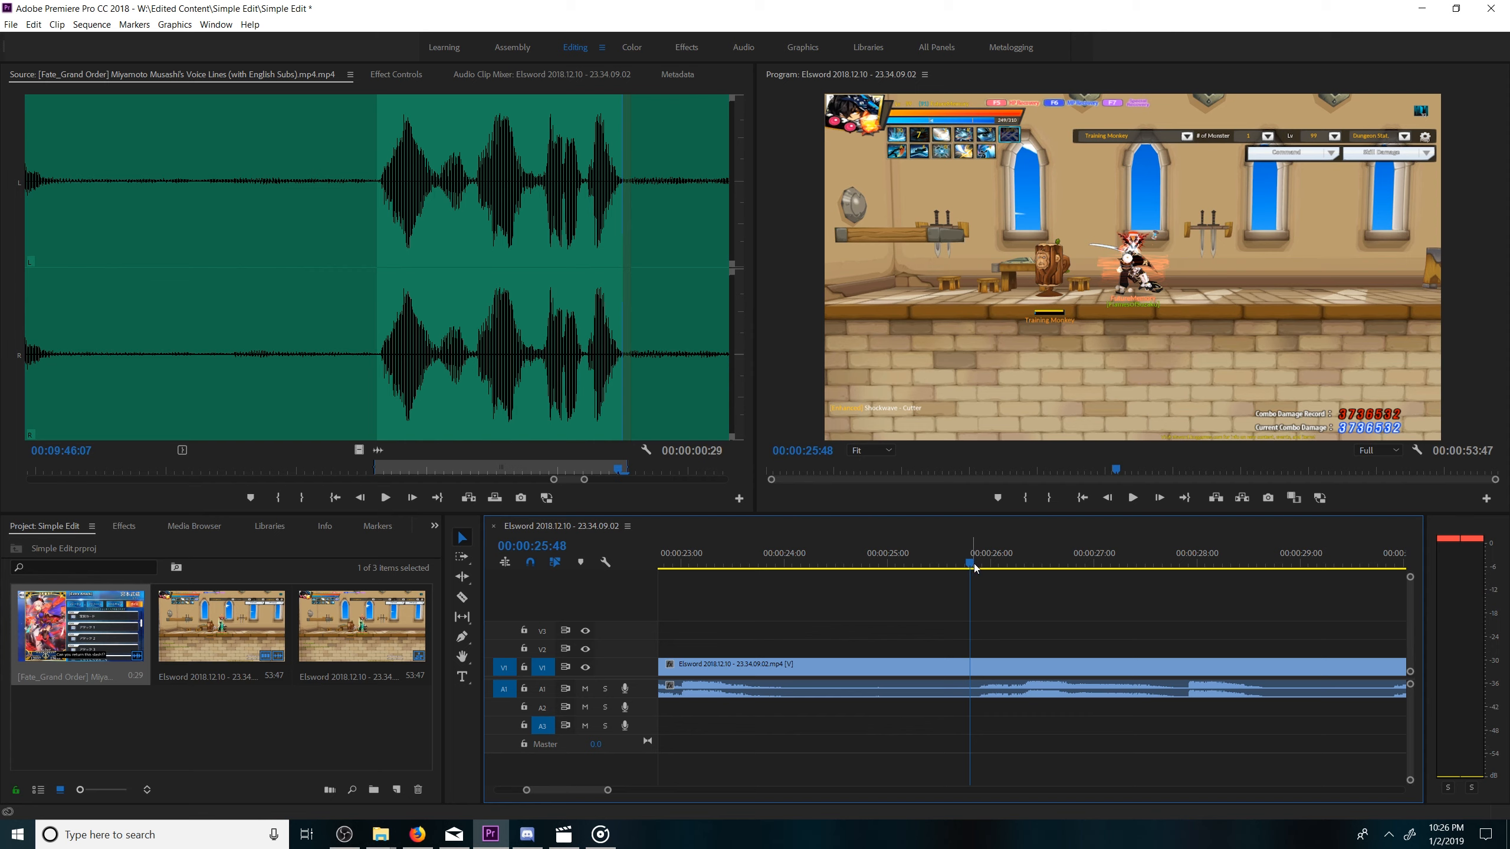
{"action": "left_click_drag", "start_coordinate": [973, 567], "coordinate": [969, 568]}
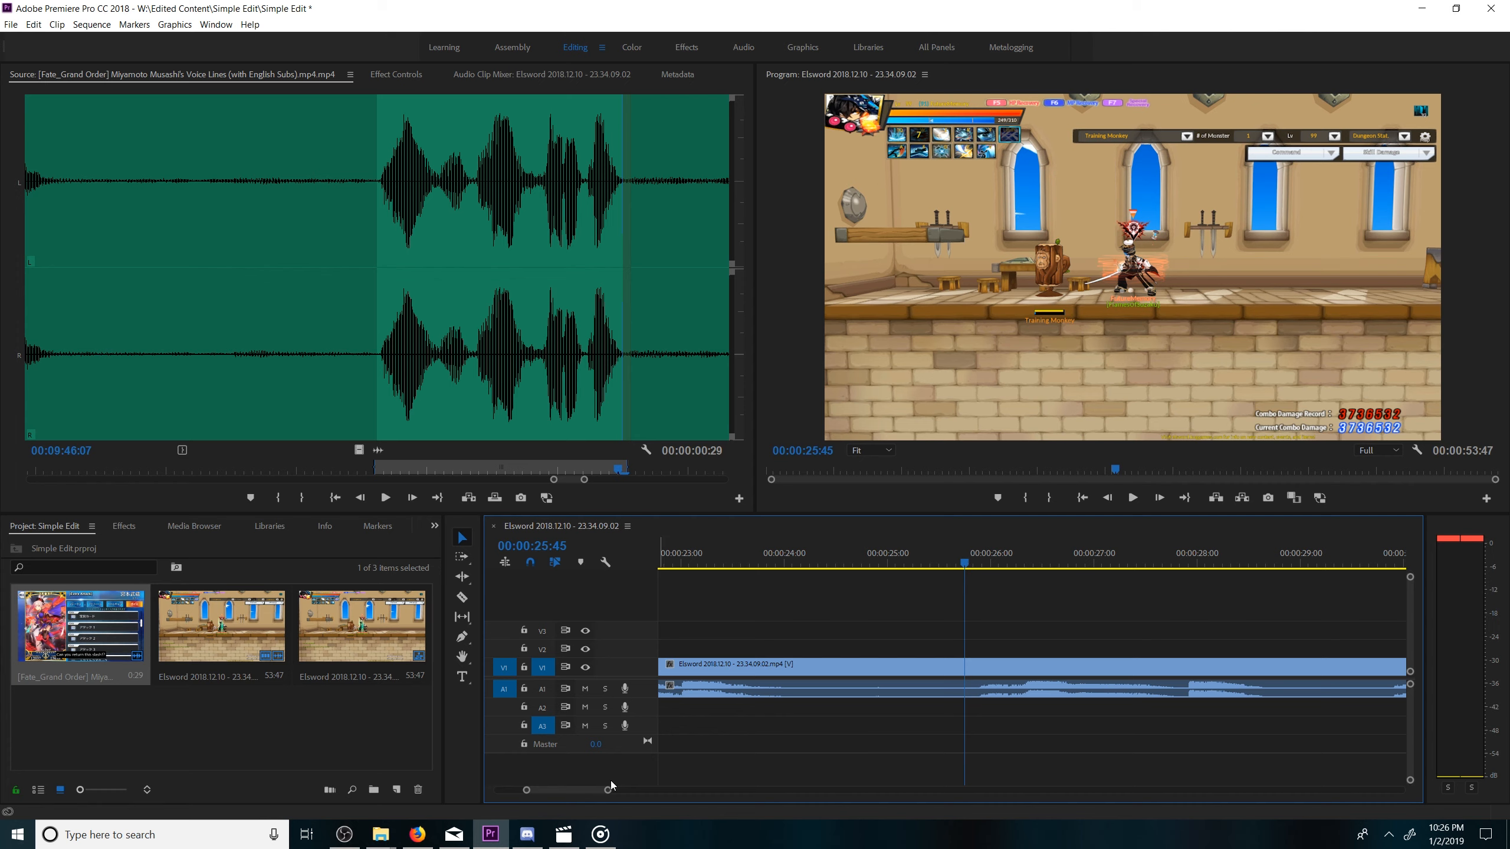
{"action": "left_click_drag", "start_coordinate": [608, 787], "coordinate": [582, 784]}
{"action": "left_click_drag", "start_coordinate": [1032, 562], "coordinate": [1070, 558]}
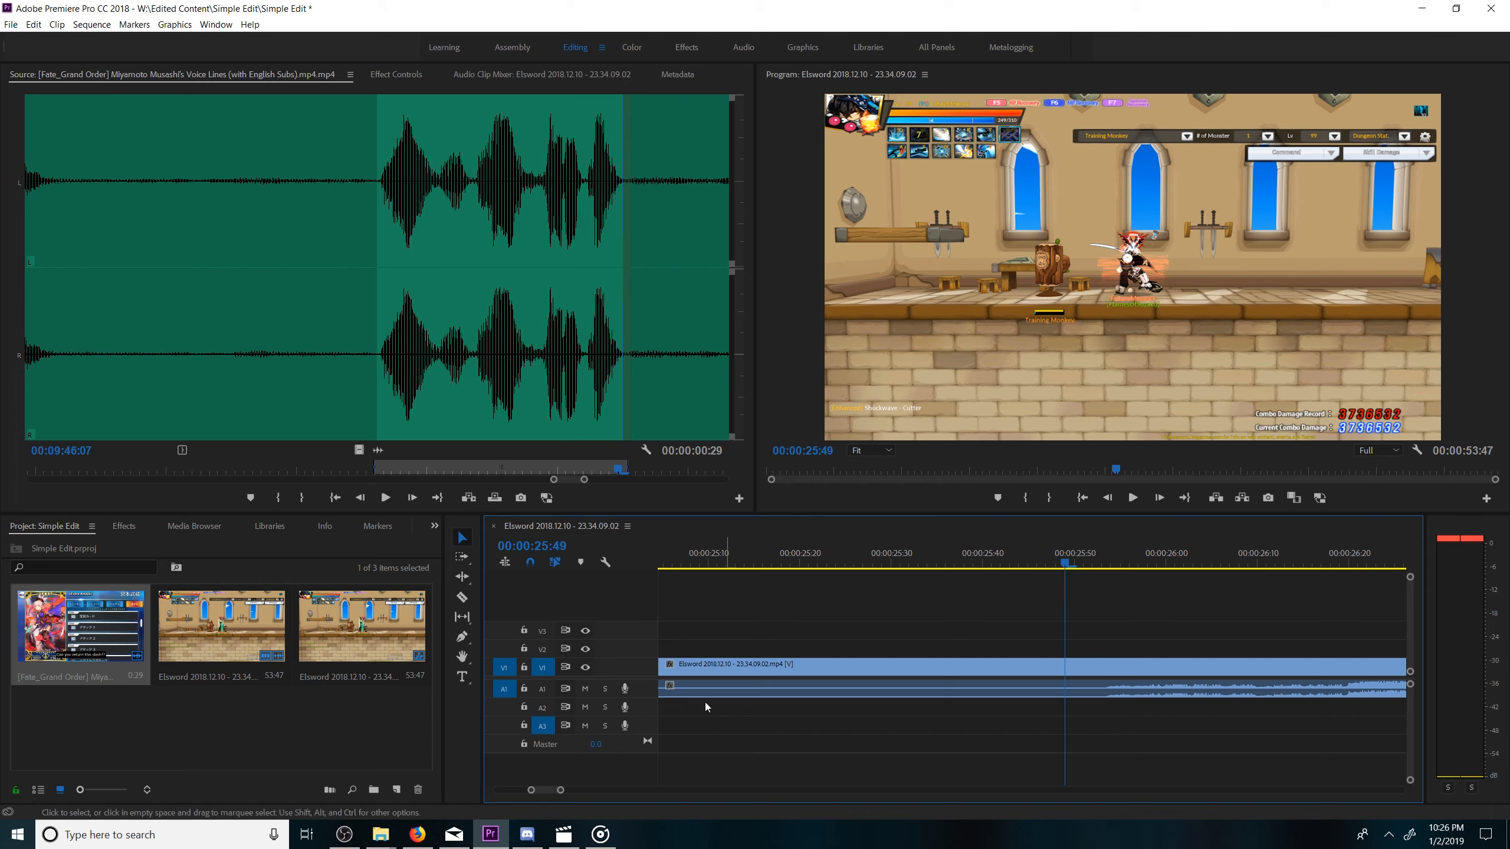
Look through the source video's [Noble Phantasm 1] lines and return to the marked [Extra Attack] line at 00:09:45:24.
{"action": "left_click", "coordinate": [360, 450]}
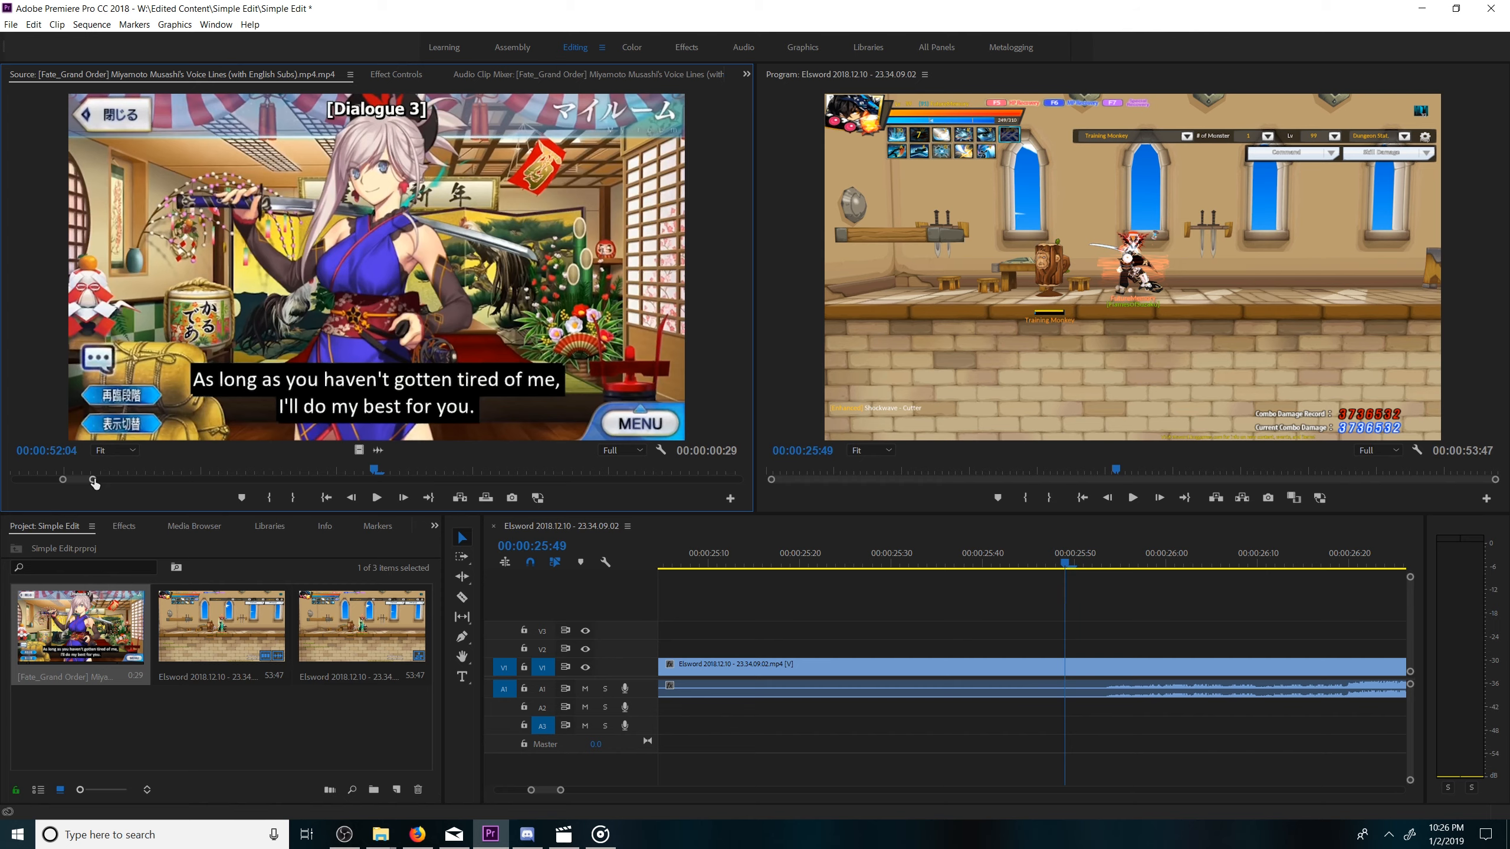
{"action": "left_click_drag", "start_coordinate": [94, 483], "coordinate": [510, 485]}
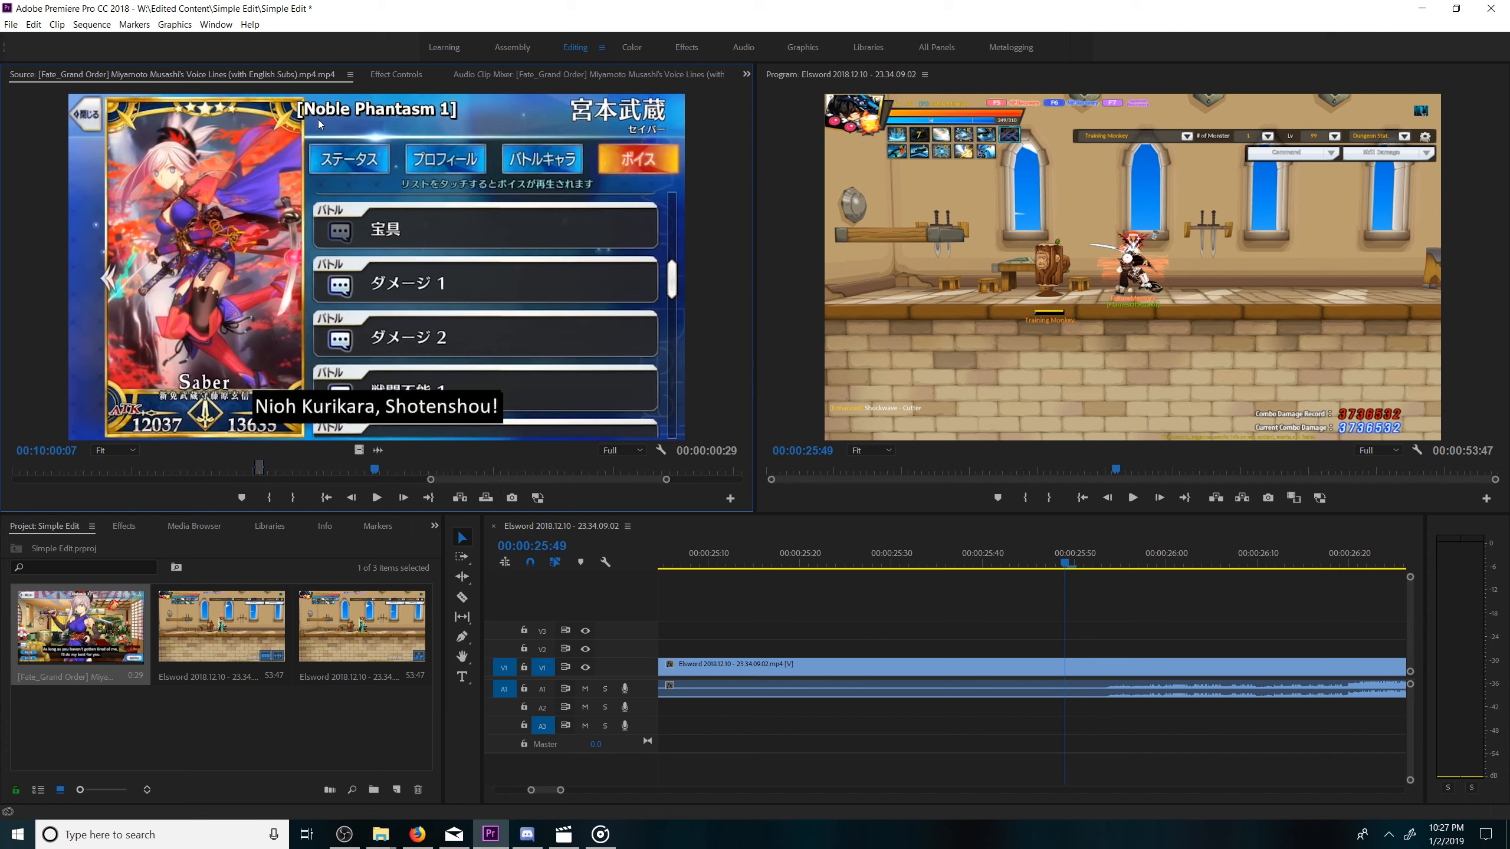
{"action": "mouse_move", "coordinate": [667, 483]}
{"action": "left_mouse_down"}
{"action": "mouse_move", "coordinate": [538, 487]}
{"action": "mouse_move", "coordinate": [551, 487]}
{"action": "left_mouse_up"}
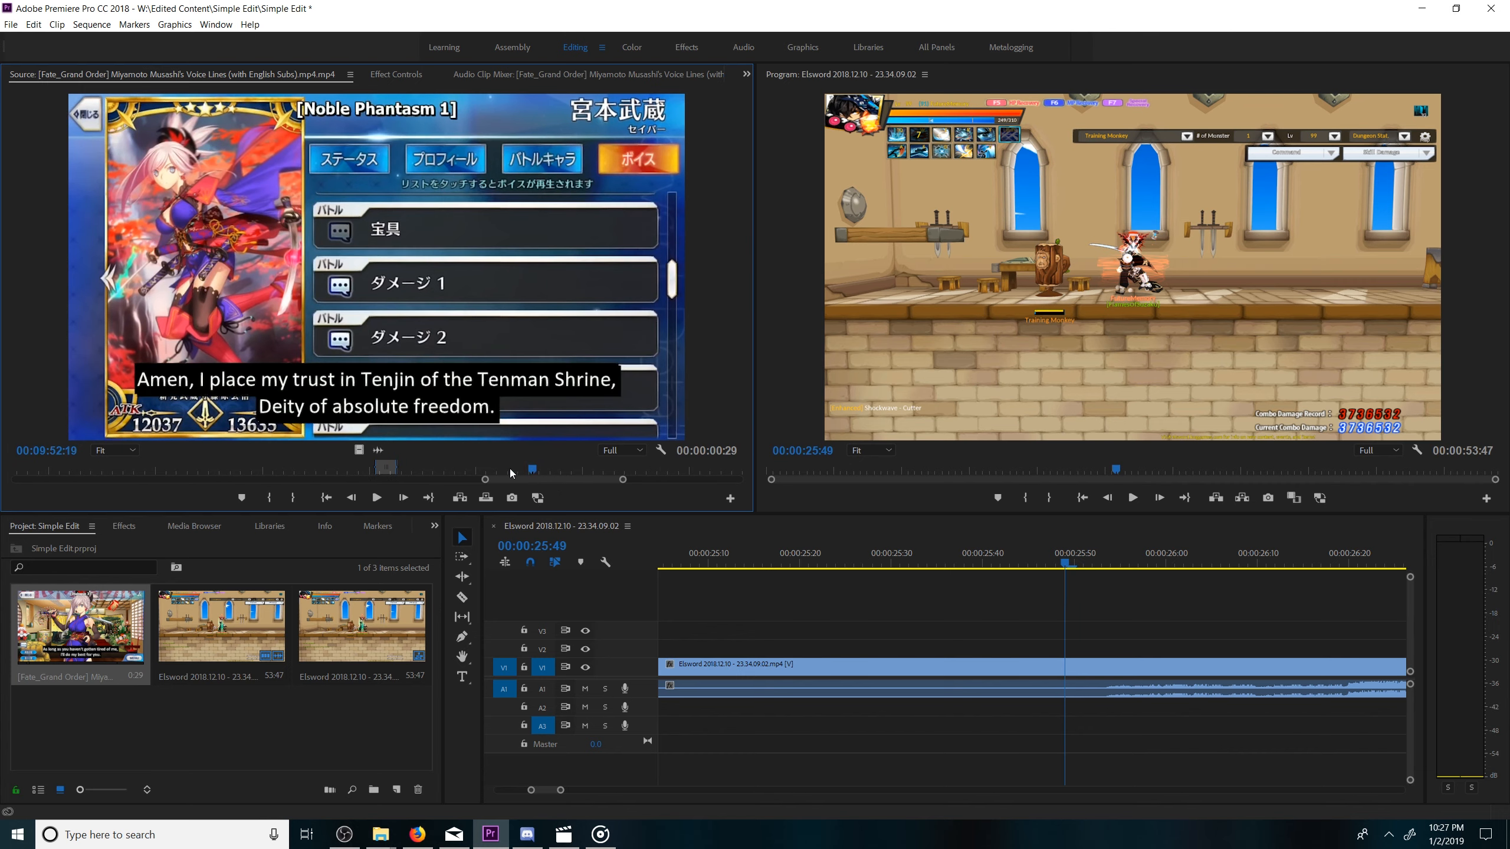
{"action": "left_click", "coordinate": [440, 469]}
{"action": "left_click_drag", "start_coordinate": [442, 468], "coordinate": [399, 471]}
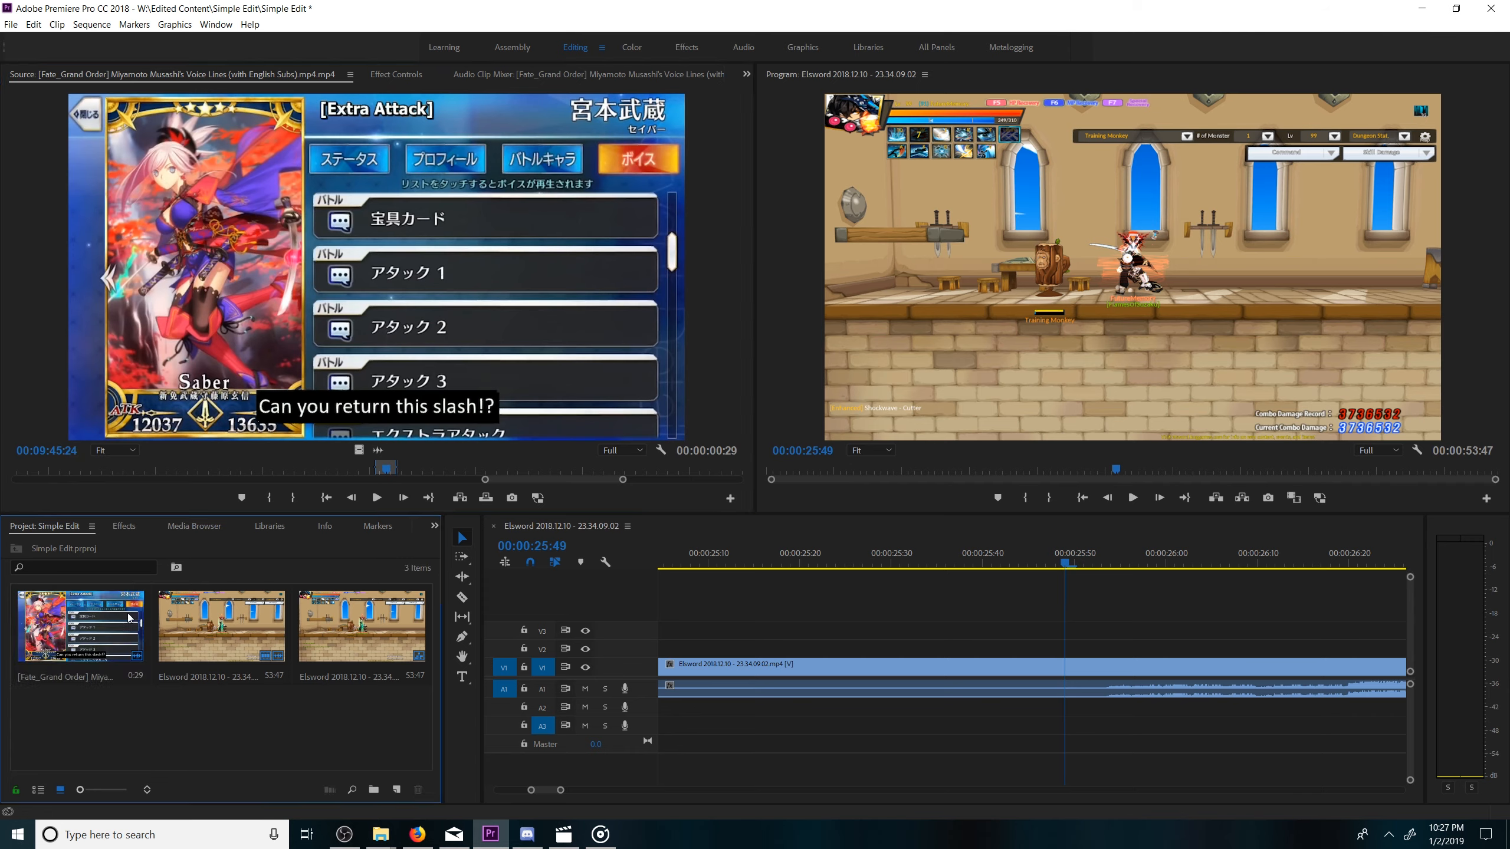
Add the marked [Extra Attack] line at 00:00:25:49 on A2 without its video, and play it against the attack.
{"action": "left_click_drag", "start_coordinate": [80, 625], "coordinate": [1147, 649]}
{"action": "right_click", "coordinate": [1088, 648]}
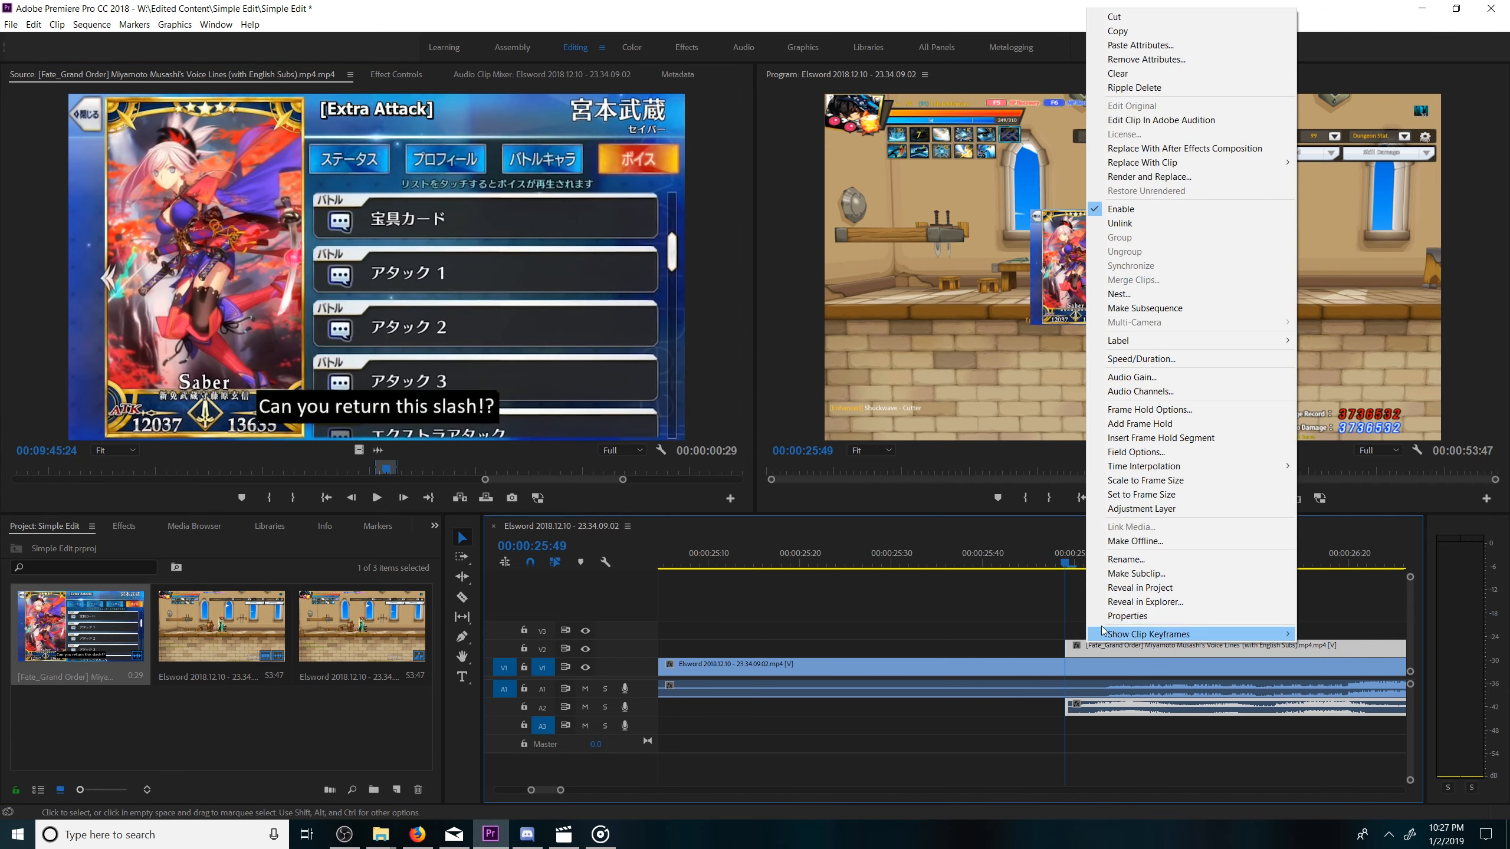
{"action": "left_click", "coordinate": [1120, 223]}
{"action": "left_click", "coordinate": [1109, 658]}
{"action": "key", "text": "Delete"}
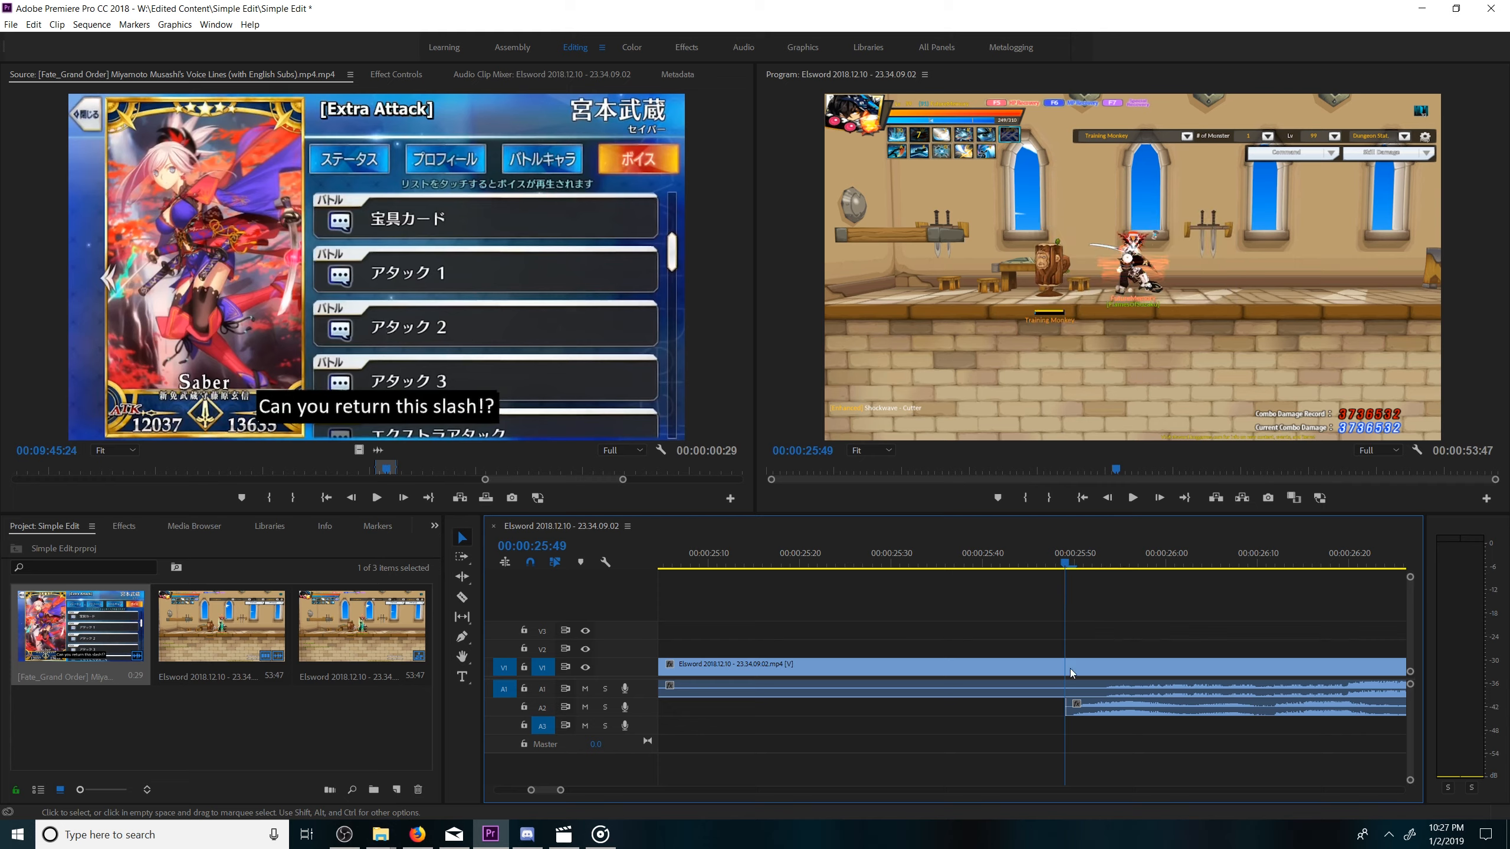
{"action": "left_click_drag", "start_coordinate": [565, 791], "coordinate": [609, 791]}
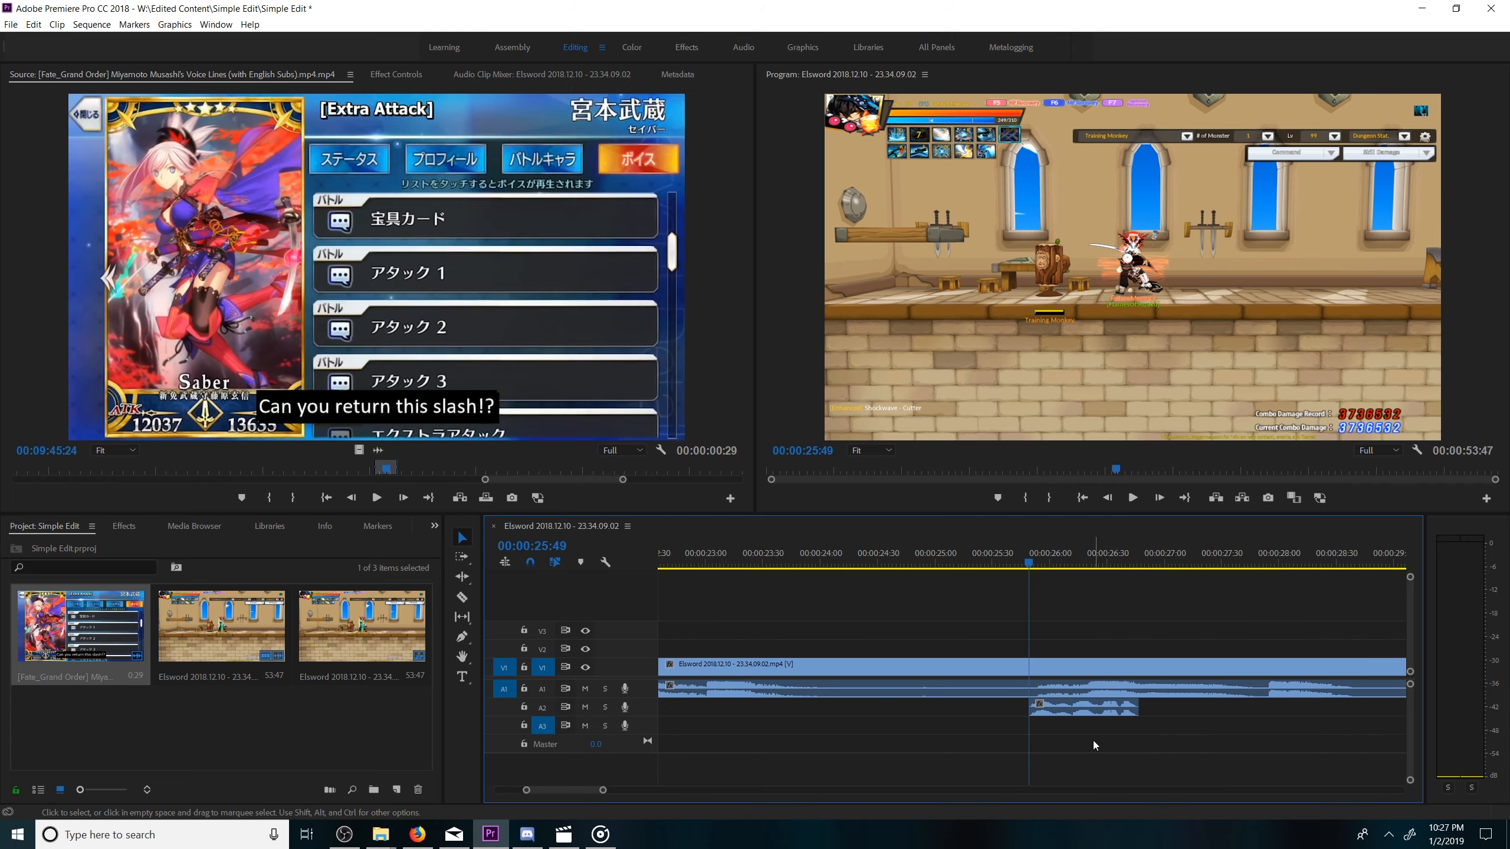
{"action": "key", "text": "space"}
{"action": "key", "text": "space"}
Mark the first [Noble Phantasm 1] line in the source video from 00:09:50:15 to 00:09:53:04.
{"action": "left_click_drag", "start_coordinate": [604, 790], "coordinate": [811, 786]}
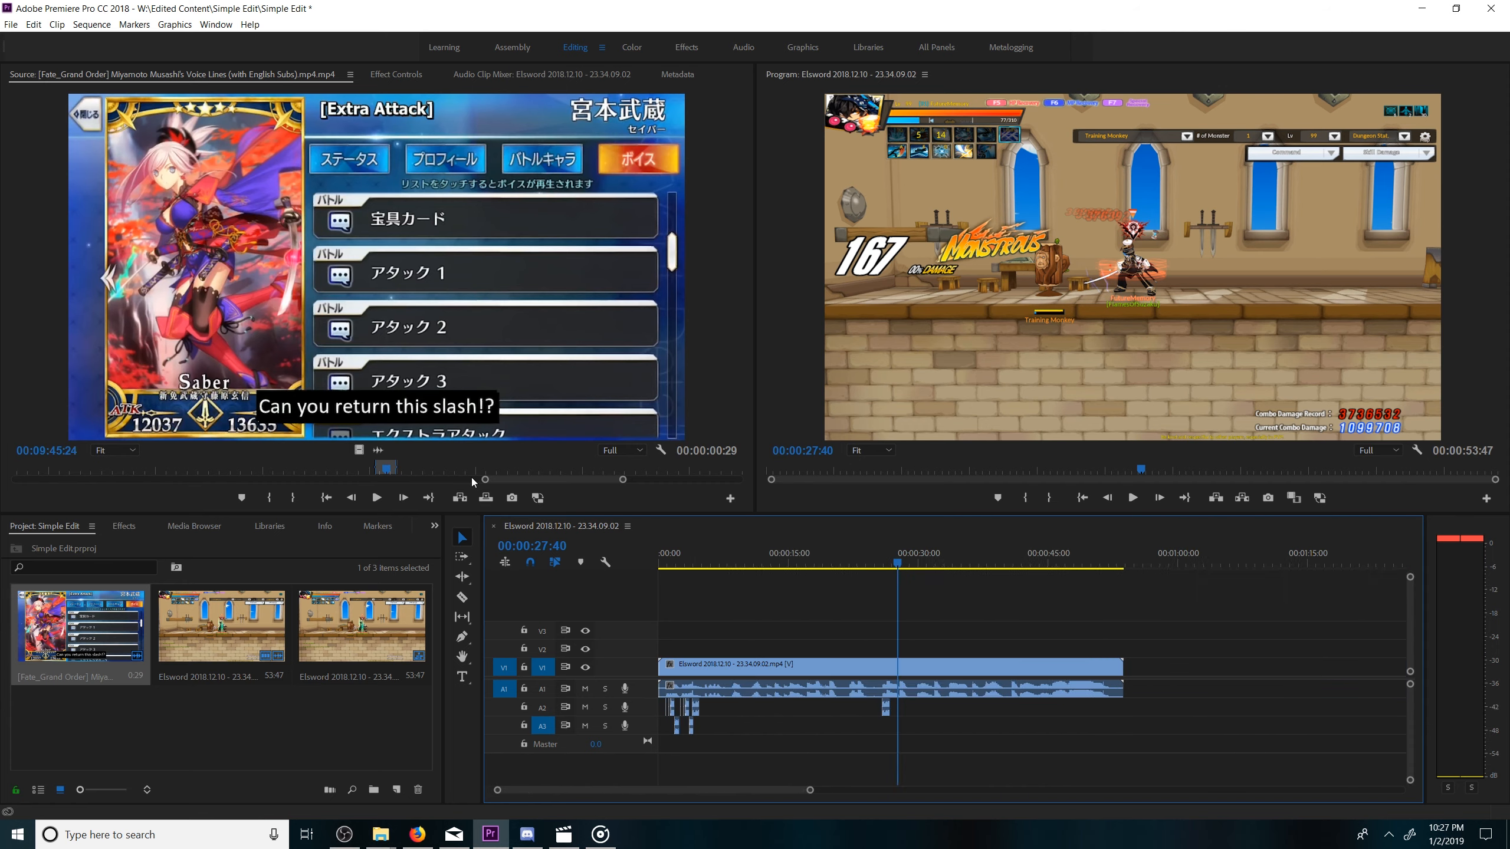
{"action": "left_click_drag", "start_coordinate": [414, 473], "coordinate": [486, 475]}
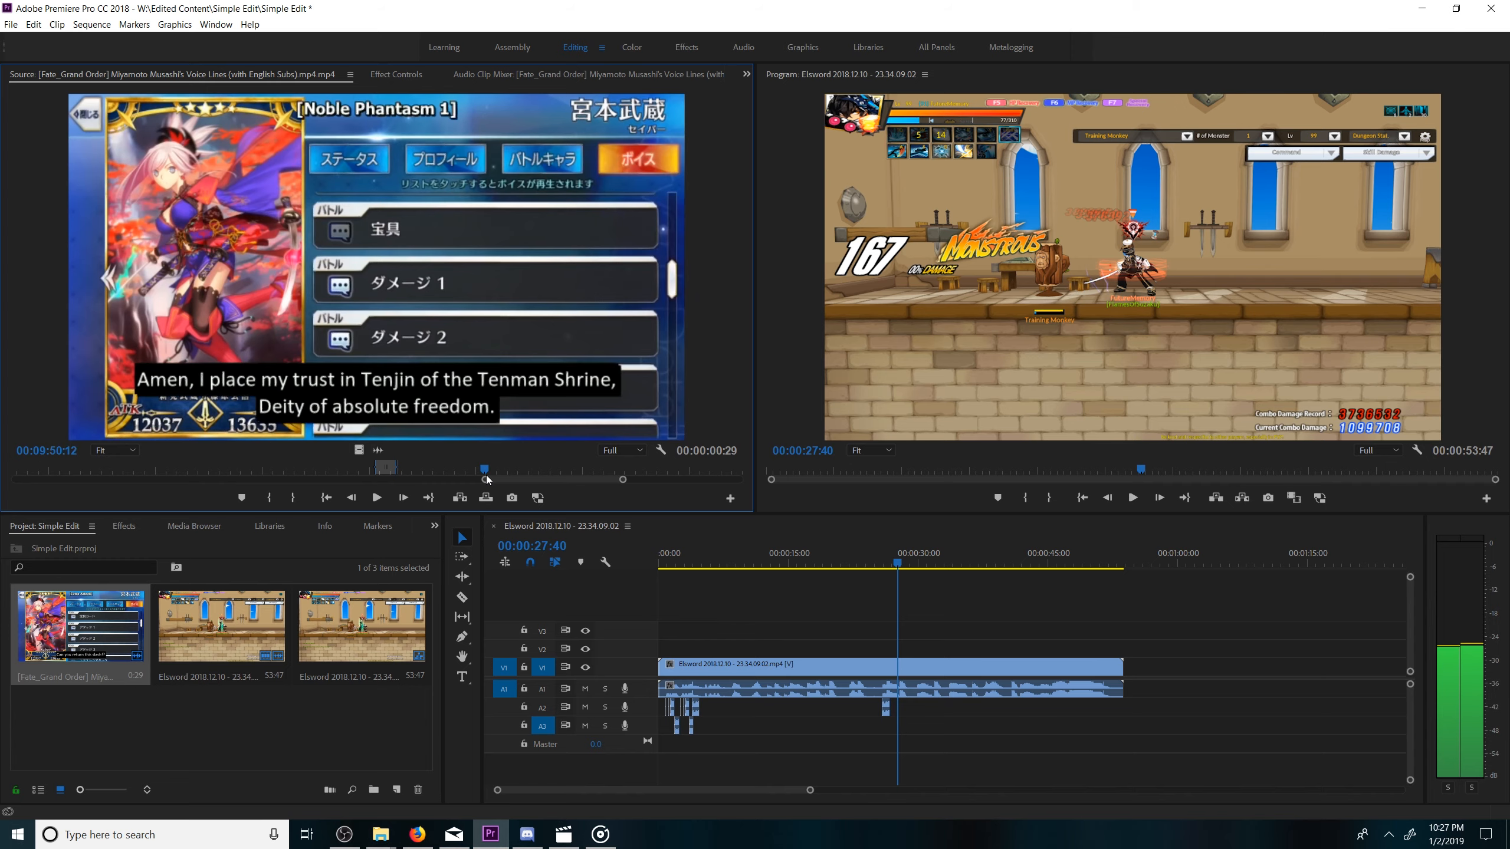
{"action": "left_click", "coordinate": [377, 451]}
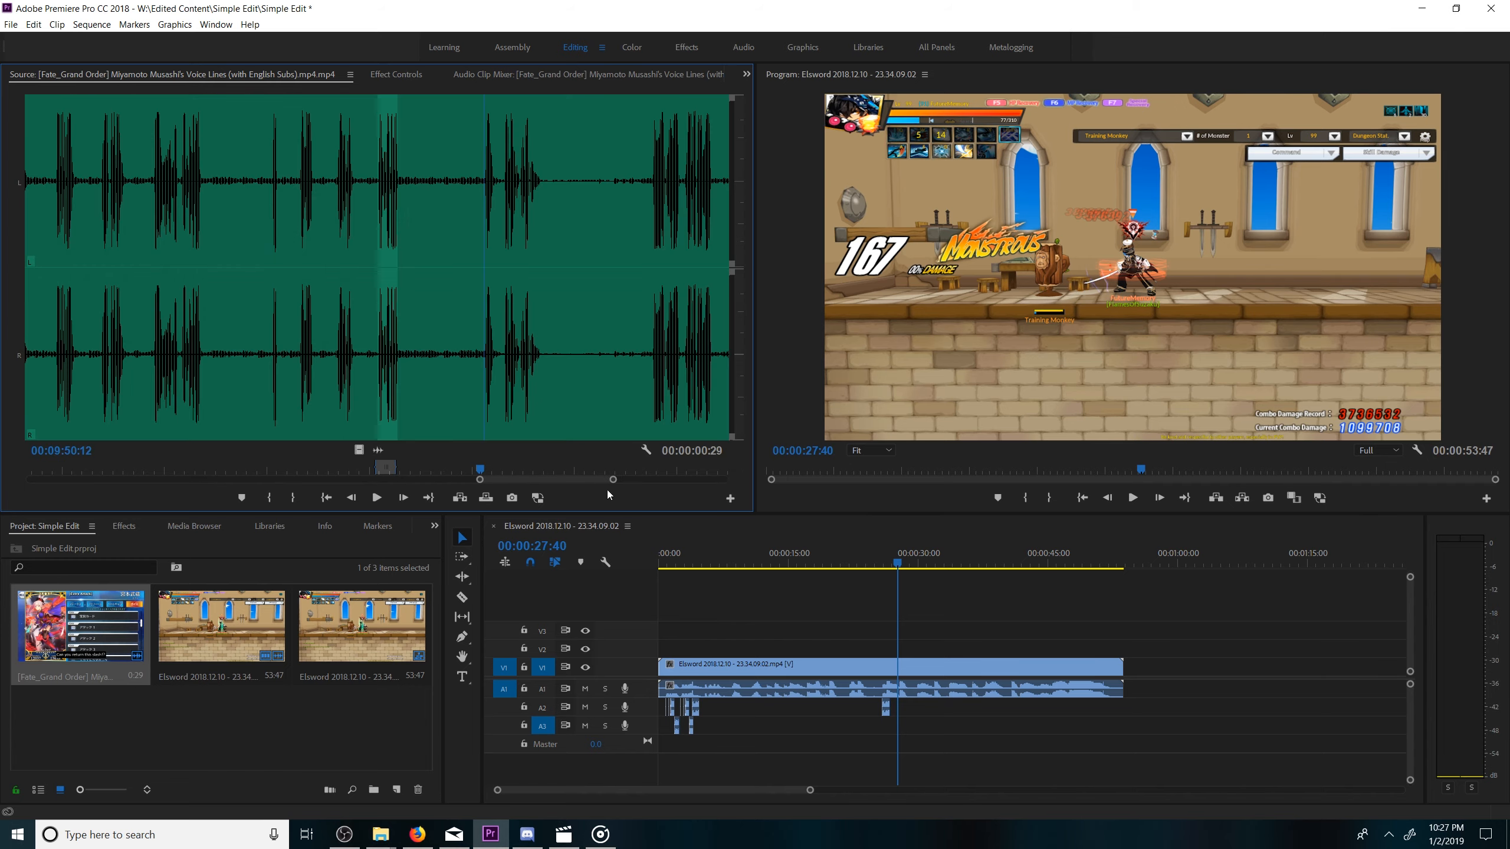
{"action": "left_click_drag", "start_coordinate": [612, 480], "coordinate": [486, 470]}
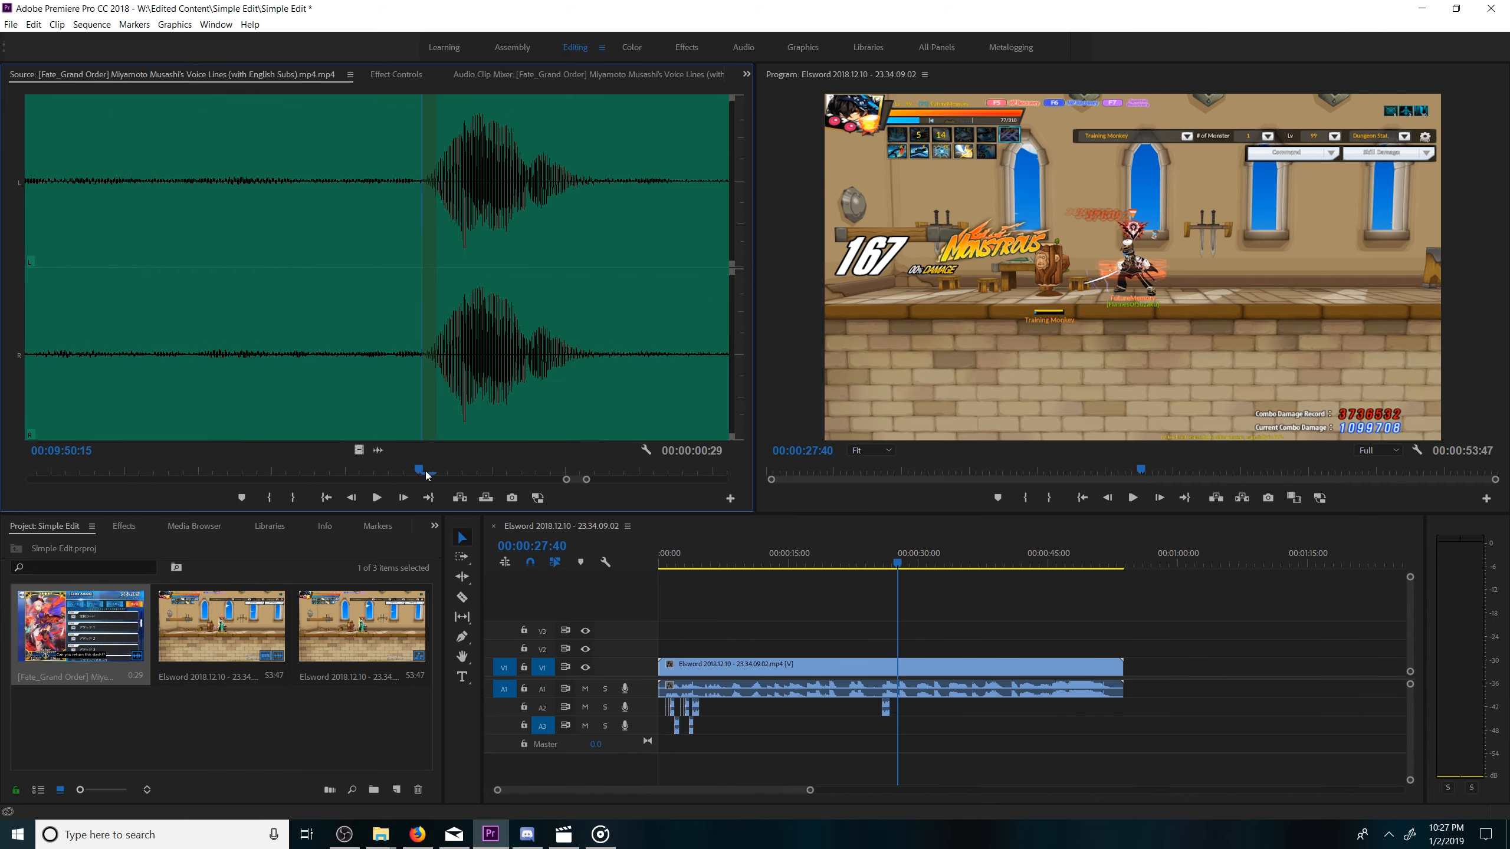
{"action": "left_click", "coordinate": [256, 496]}
{"action": "left_click_drag", "start_coordinate": [589, 483], "coordinate": [682, 472]}
{"action": "left_click", "coordinate": [302, 497]}
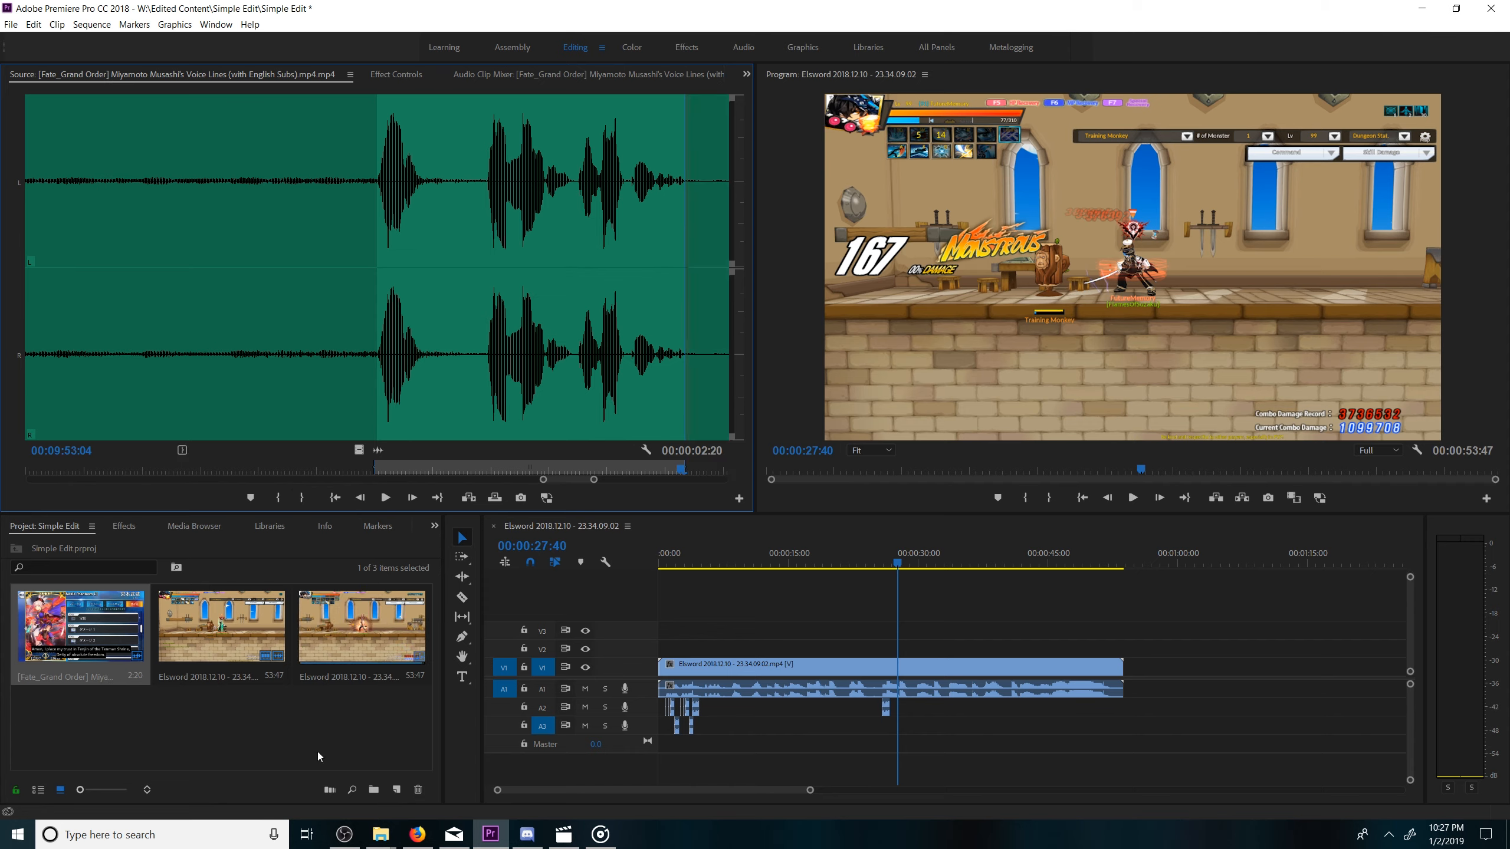
Add the marked [Noble Phantasm 1] clip to V2 and A2 and align its start to the Final Blade attack at 00:00:45:20.
{"action": "left_click_drag", "start_coordinate": [80, 624], "coordinate": [1056, 657]}
{"action": "left_click_drag", "start_coordinate": [989, 560], "coordinate": [1022, 564]}
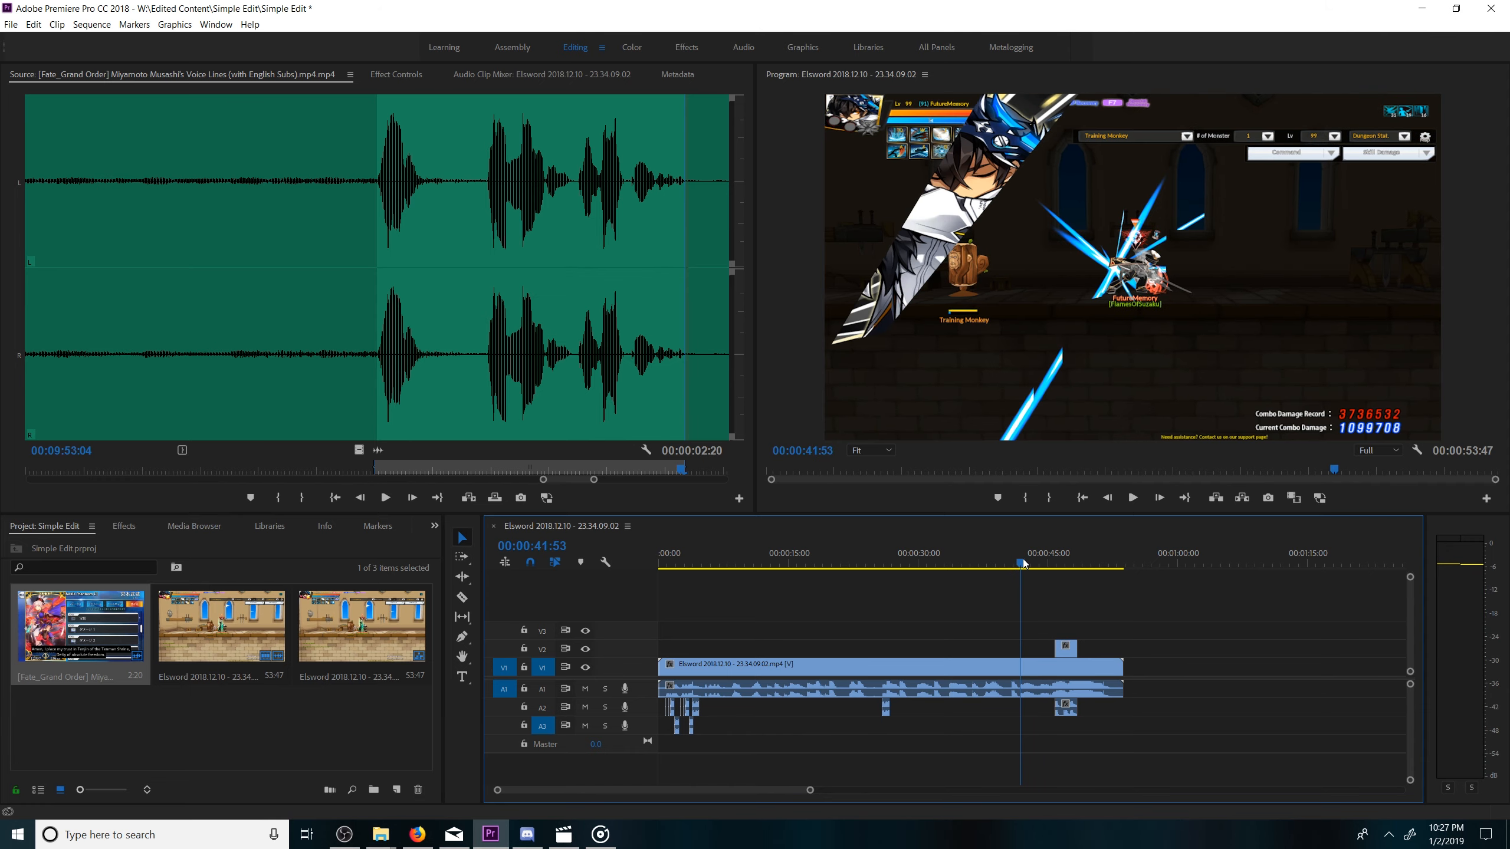
{"action": "left_click_drag", "start_coordinate": [810, 790], "coordinate": [747, 790]}
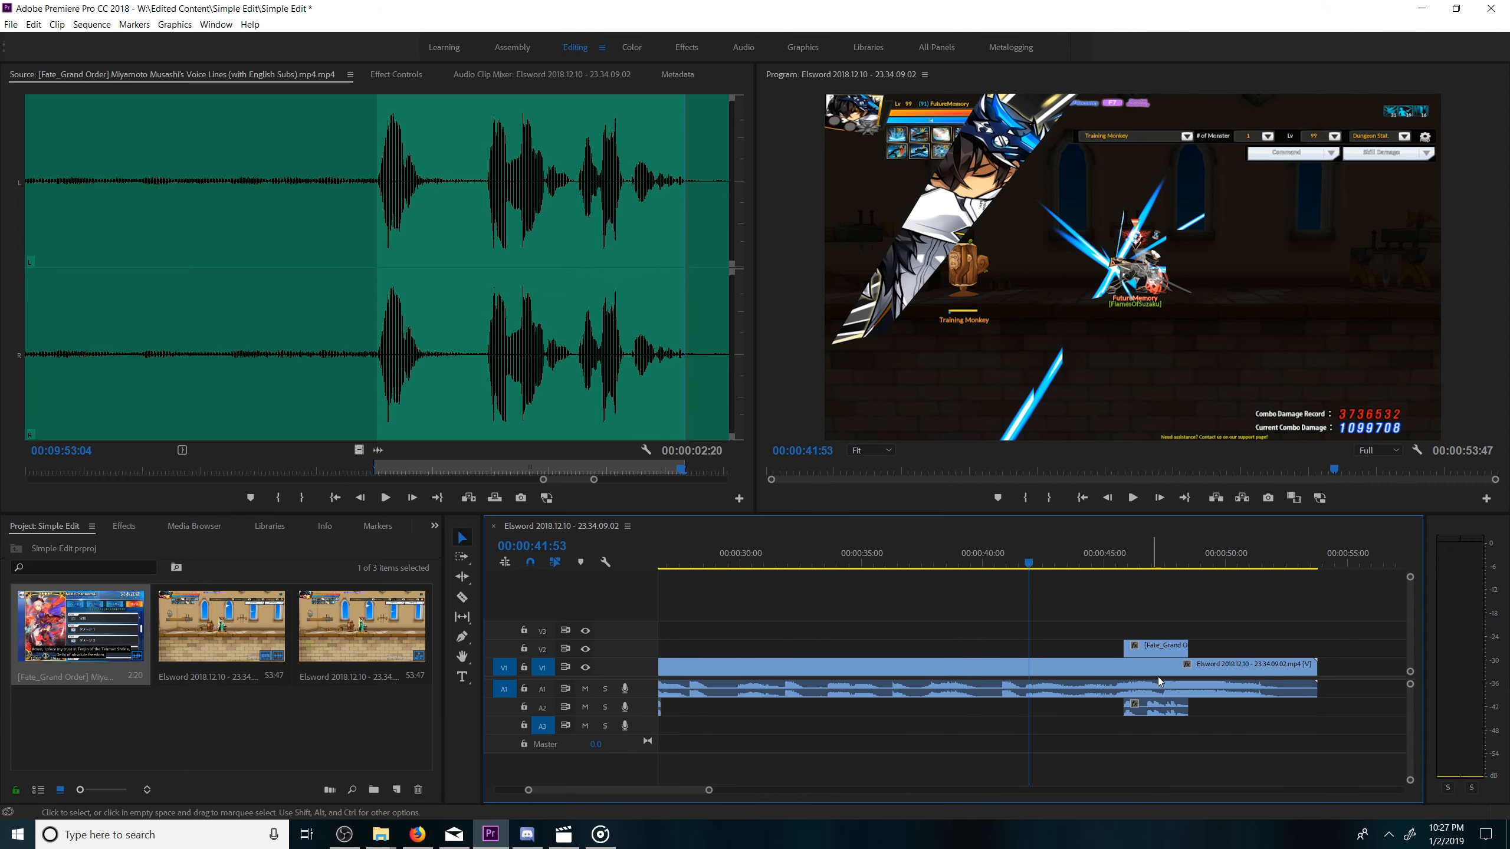
{"action": "left_click_drag", "start_coordinate": [1173, 651], "coordinate": [1332, 651]}
{"action": "left_click_drag", "start_coordinate": [1029, 562], "coordinate": [1073, 563]}
{"action": "key", "text": "space"}
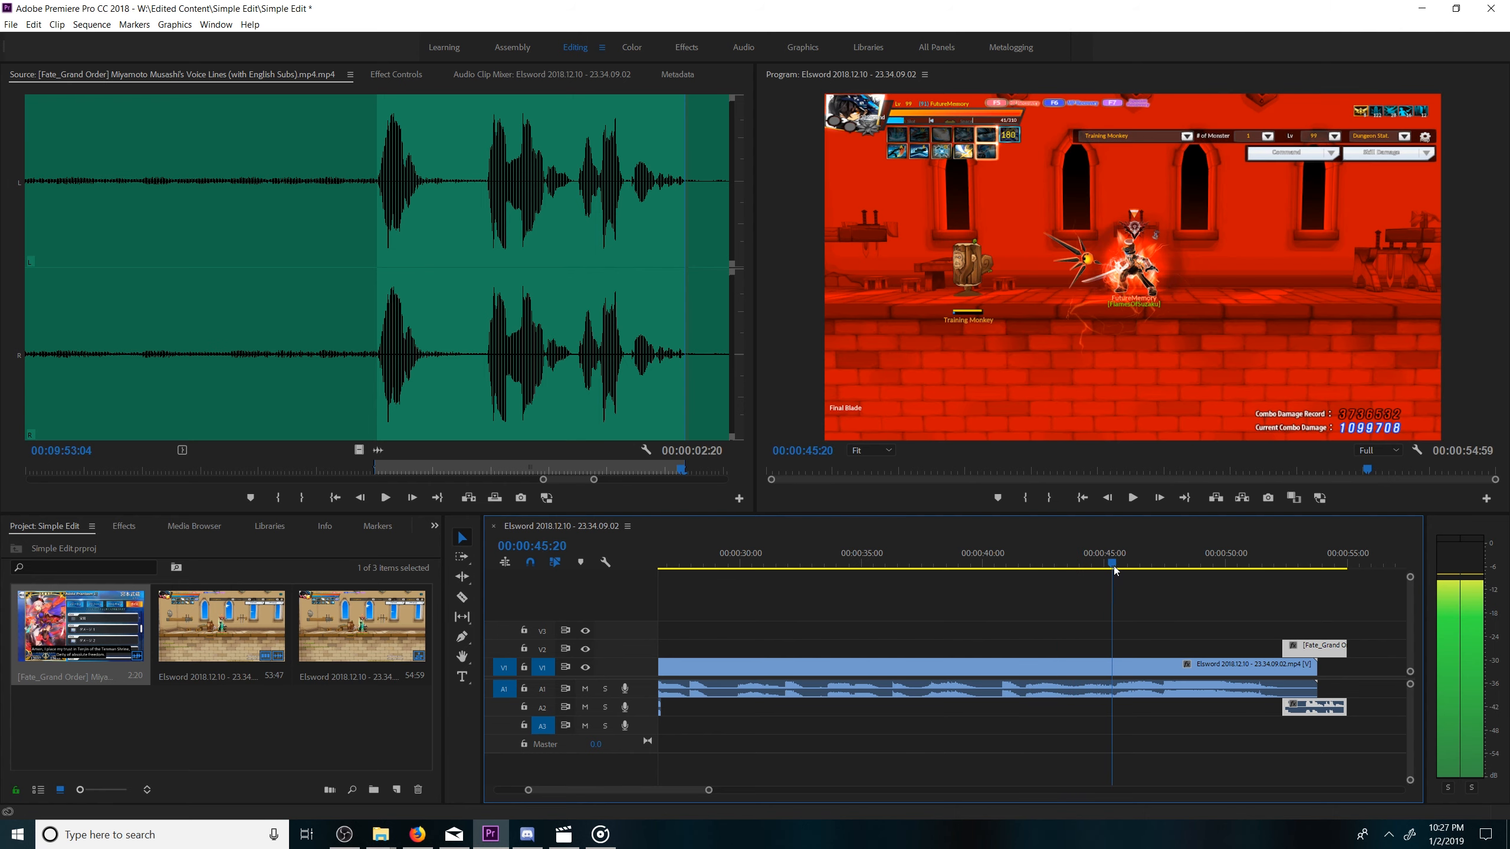
{"action": "left_click_drag", "start_coordinate": [1314, 654], "coordinate": [1145, 651]}
Unlink the [Noble Phantasm 1] clip and delete its video part from V2, keeping the audio on A2.
{"action": "right_click", "coordinate": [1145, 650]}
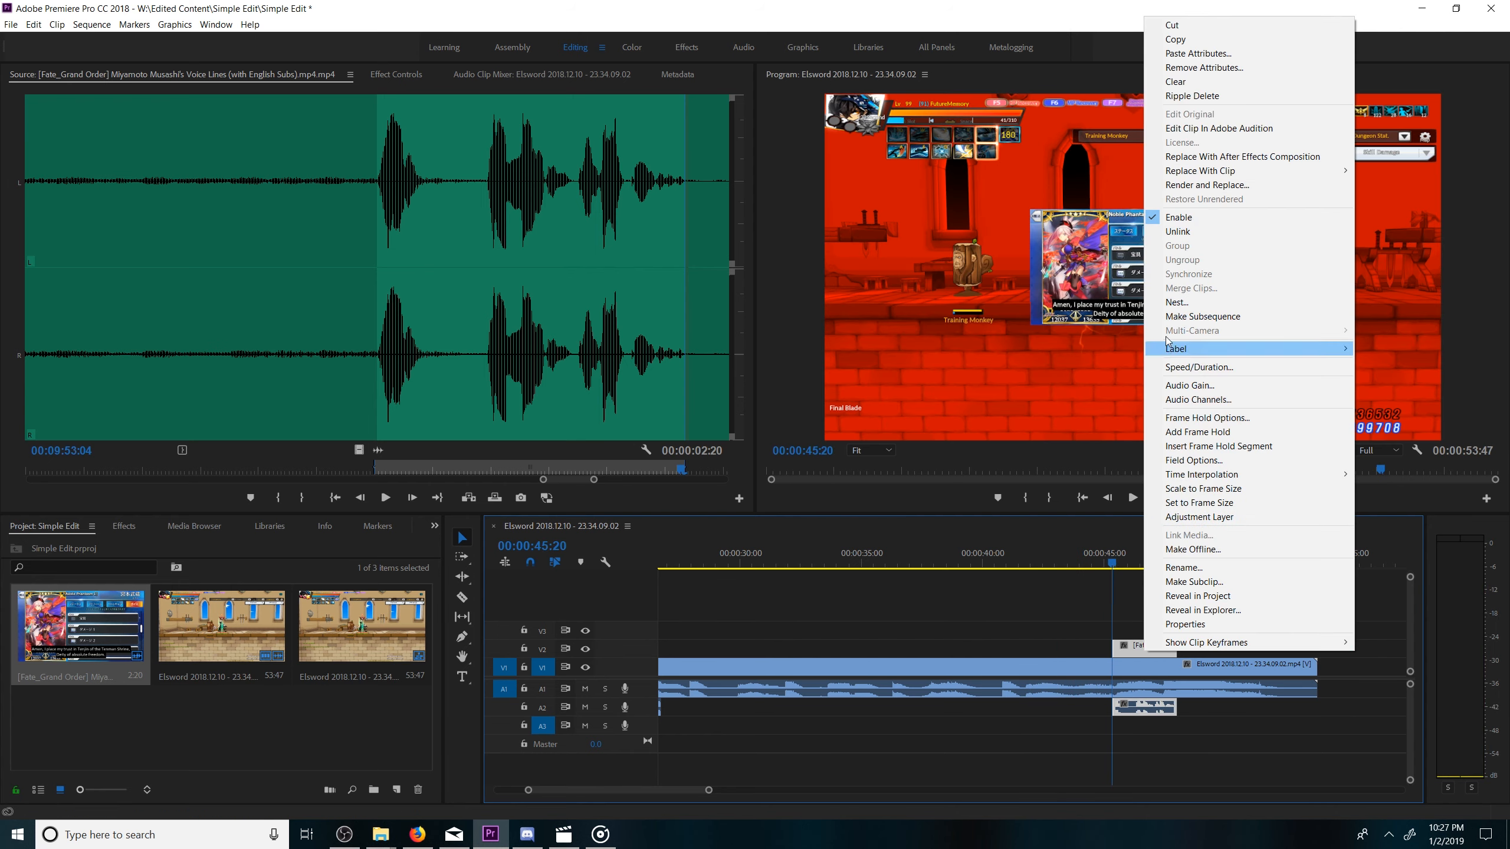
{"action": "left_click", "coordinate": [1178, 231]}
{"action": "key", "text": "Delete"}
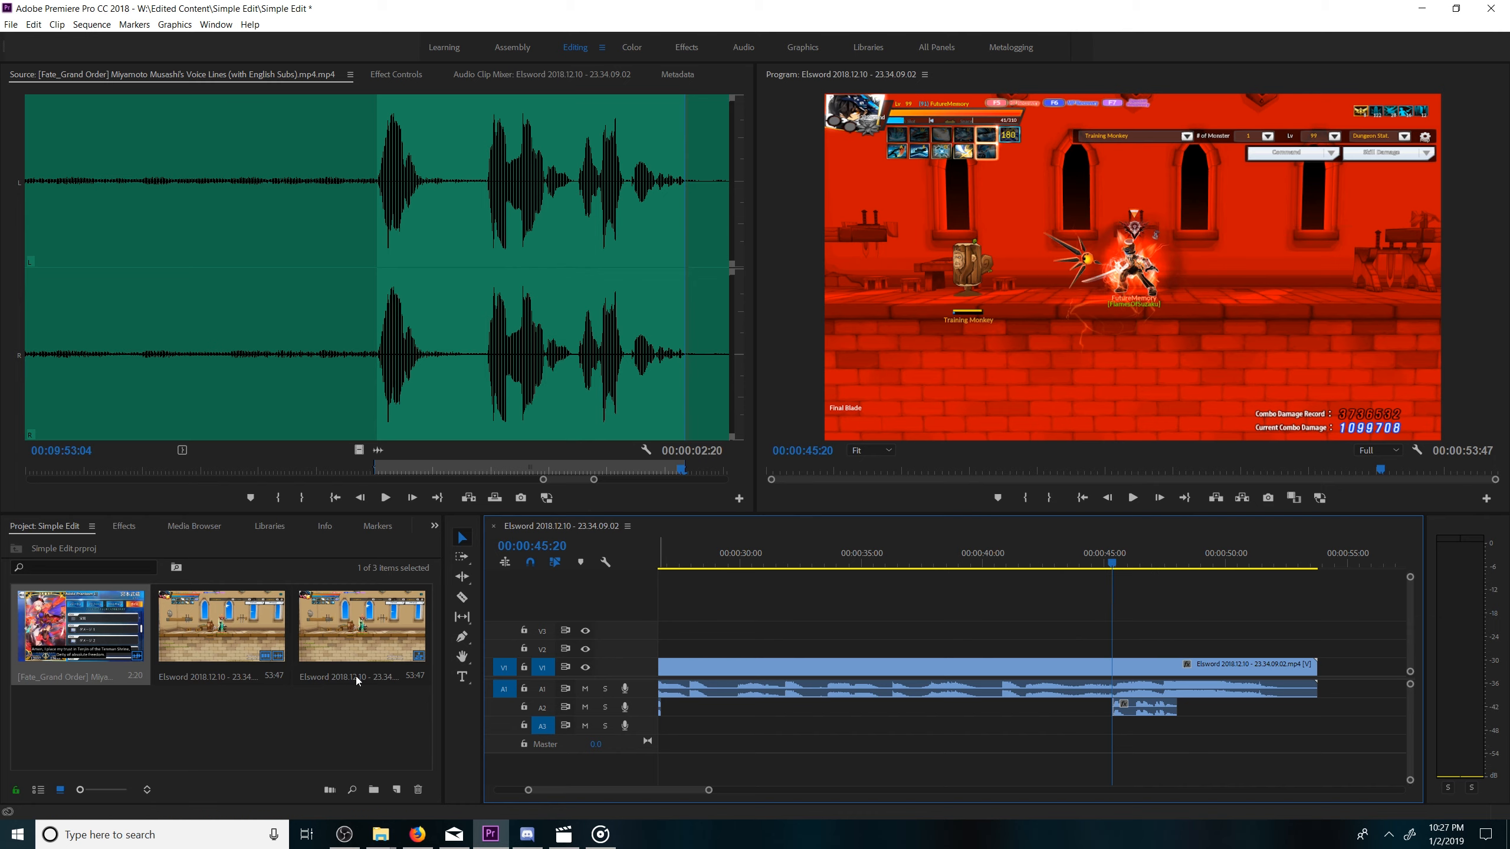
Mark the [Noble Phantasm 1] line "Nioh Kurikara, Shotenshou!" in the source video from 00:09:58:19 to 00:10:01:14.
{"action": "left_click_drag", "start_coordinate": [594, 481], "coordinate": [621, 484]}
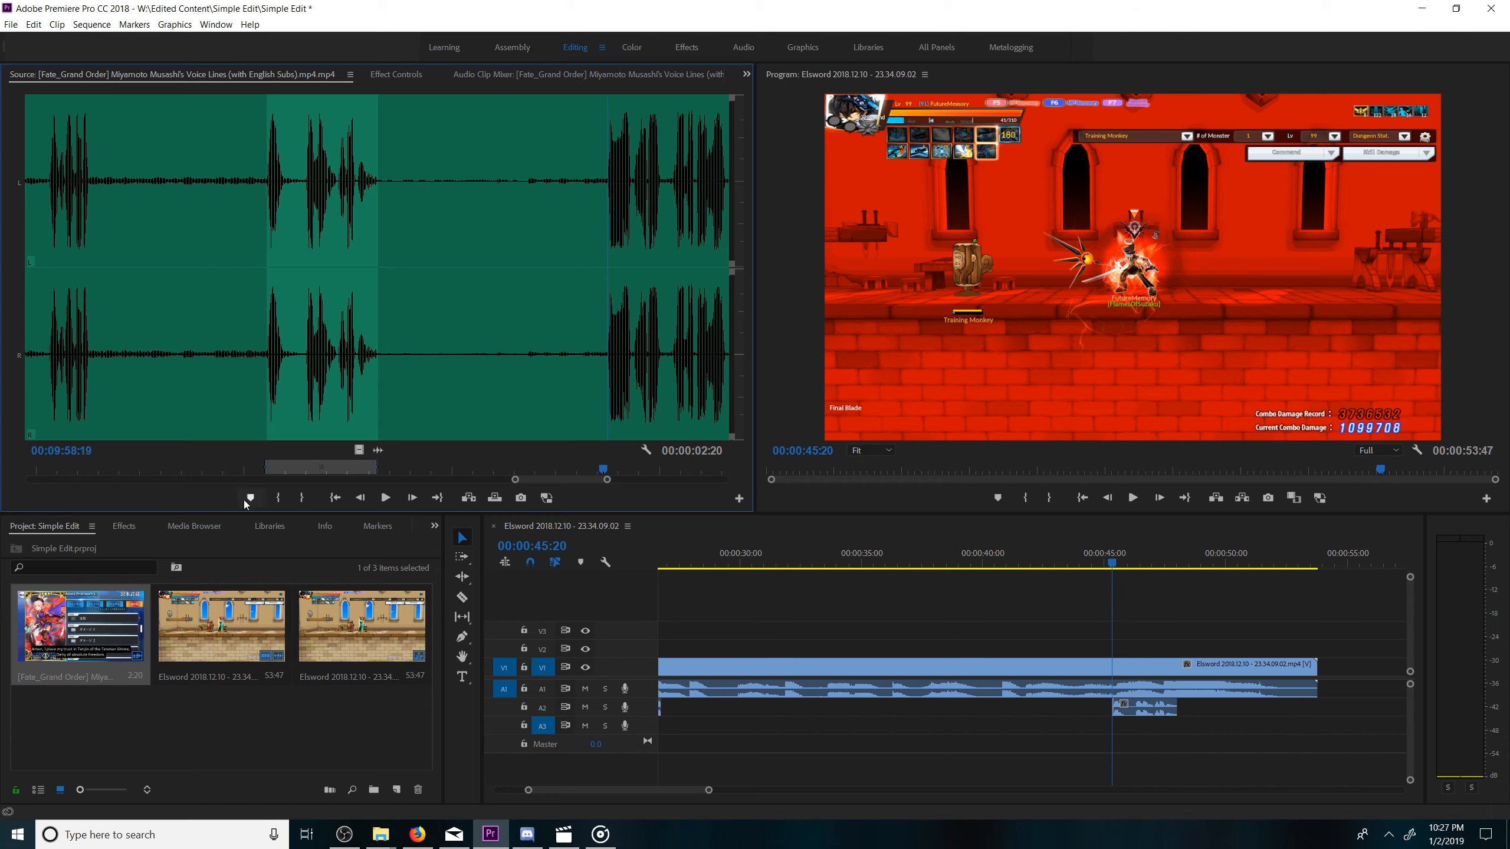
{"action": "left_click", "coordinate": [278, 497]}
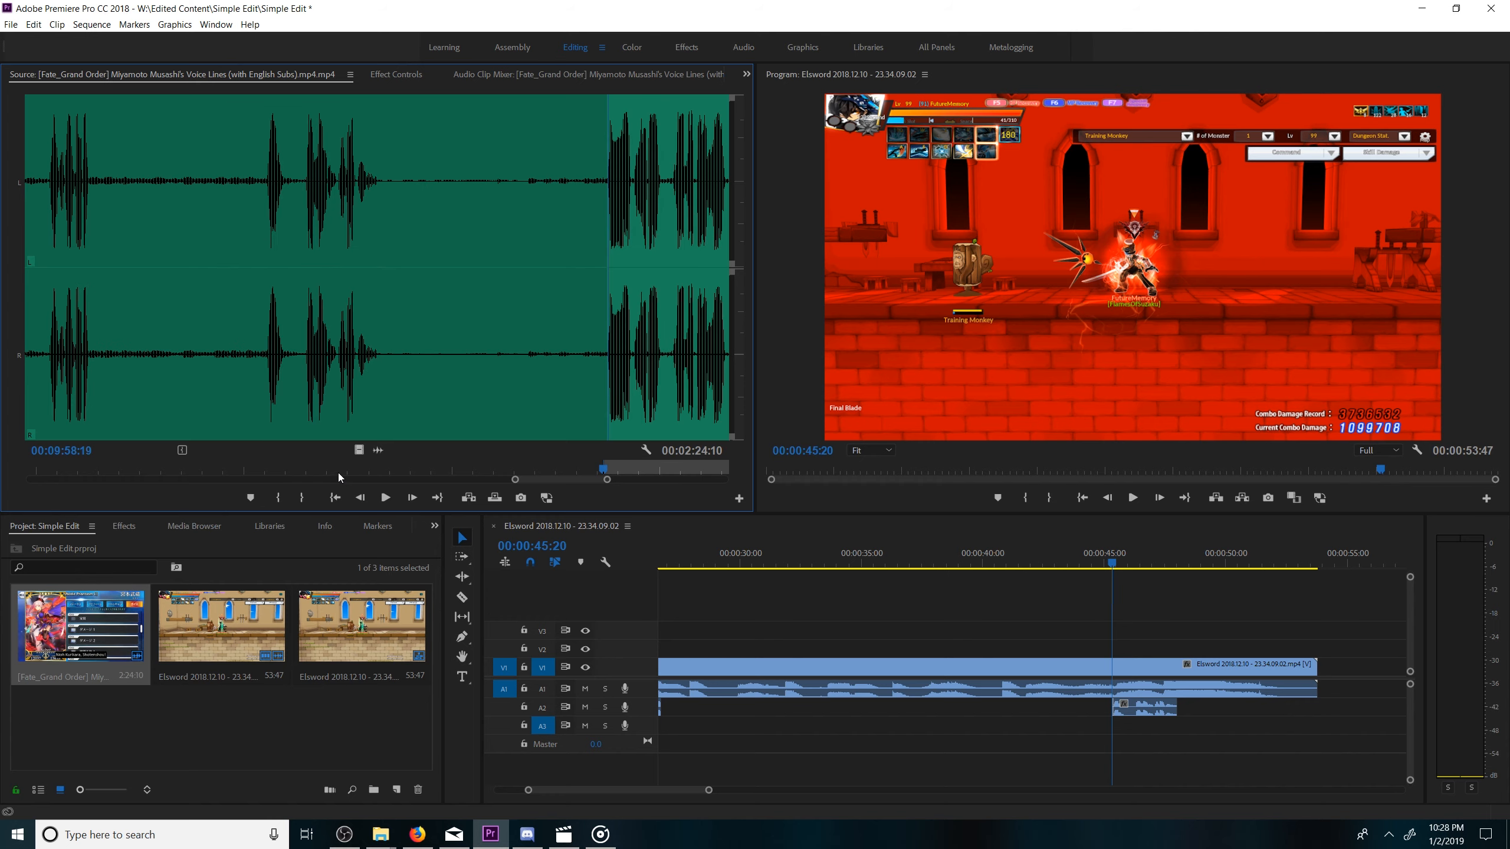
{"action": "left_click", "coordinate": [359, 450]}
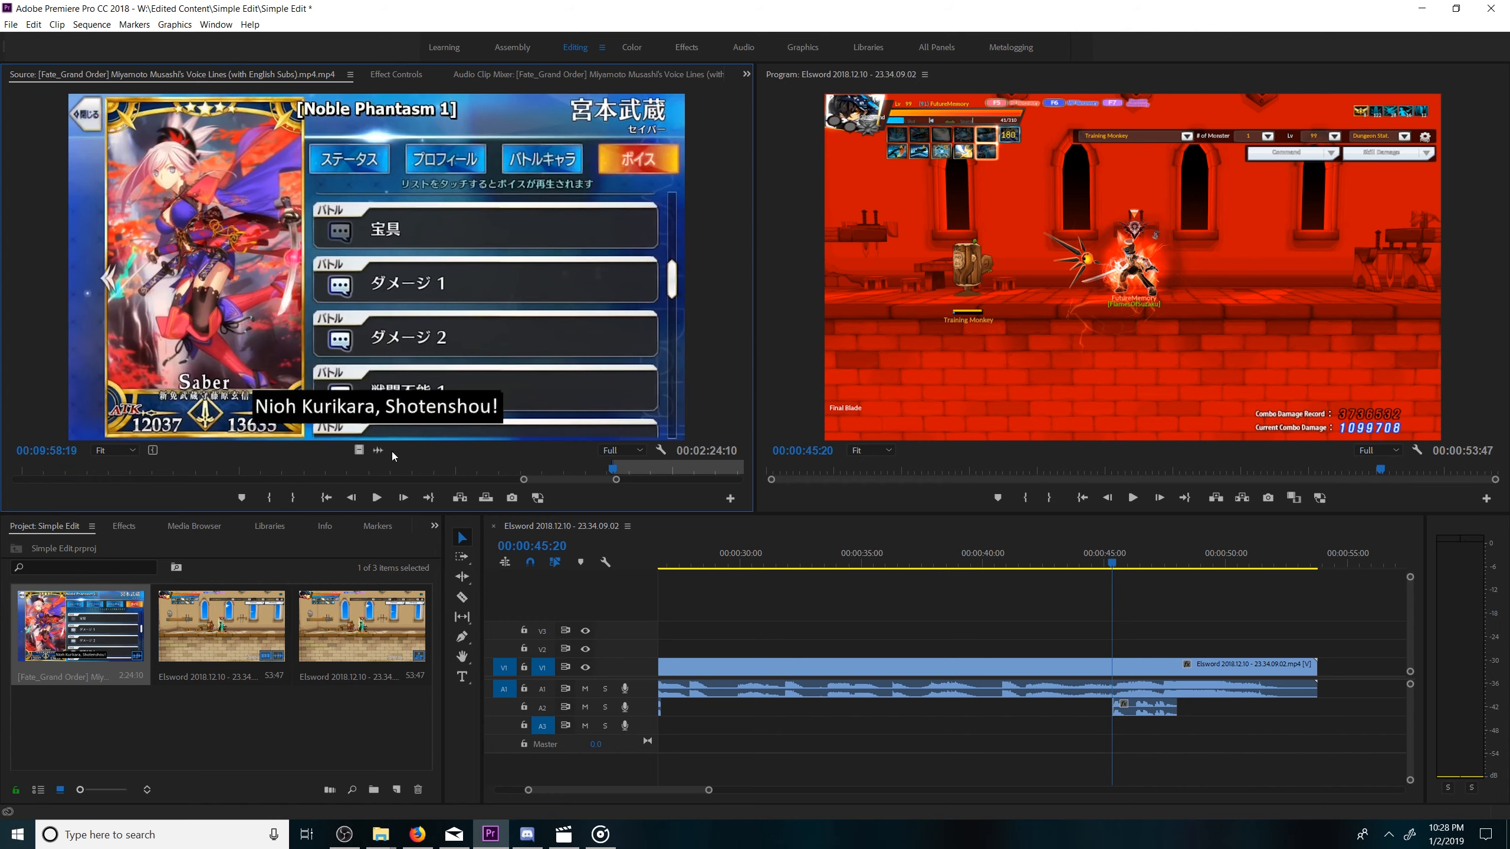
{"action": "left_click_drag", "start_coordinate": [616, 483], "coordinate": [608, 485]}
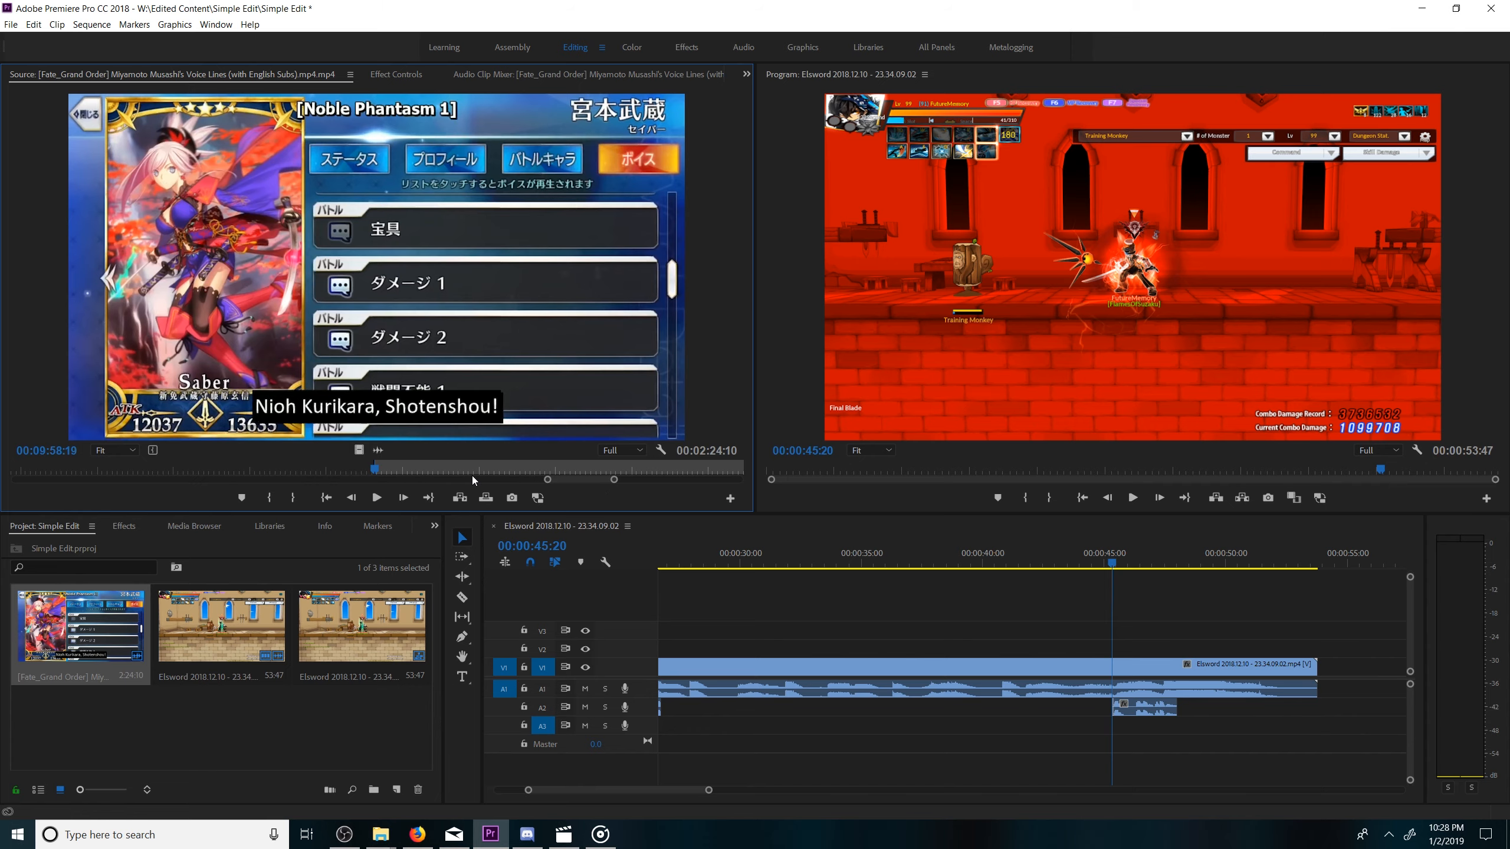
{"action": "left_click", "coordinate": [377, 451]}
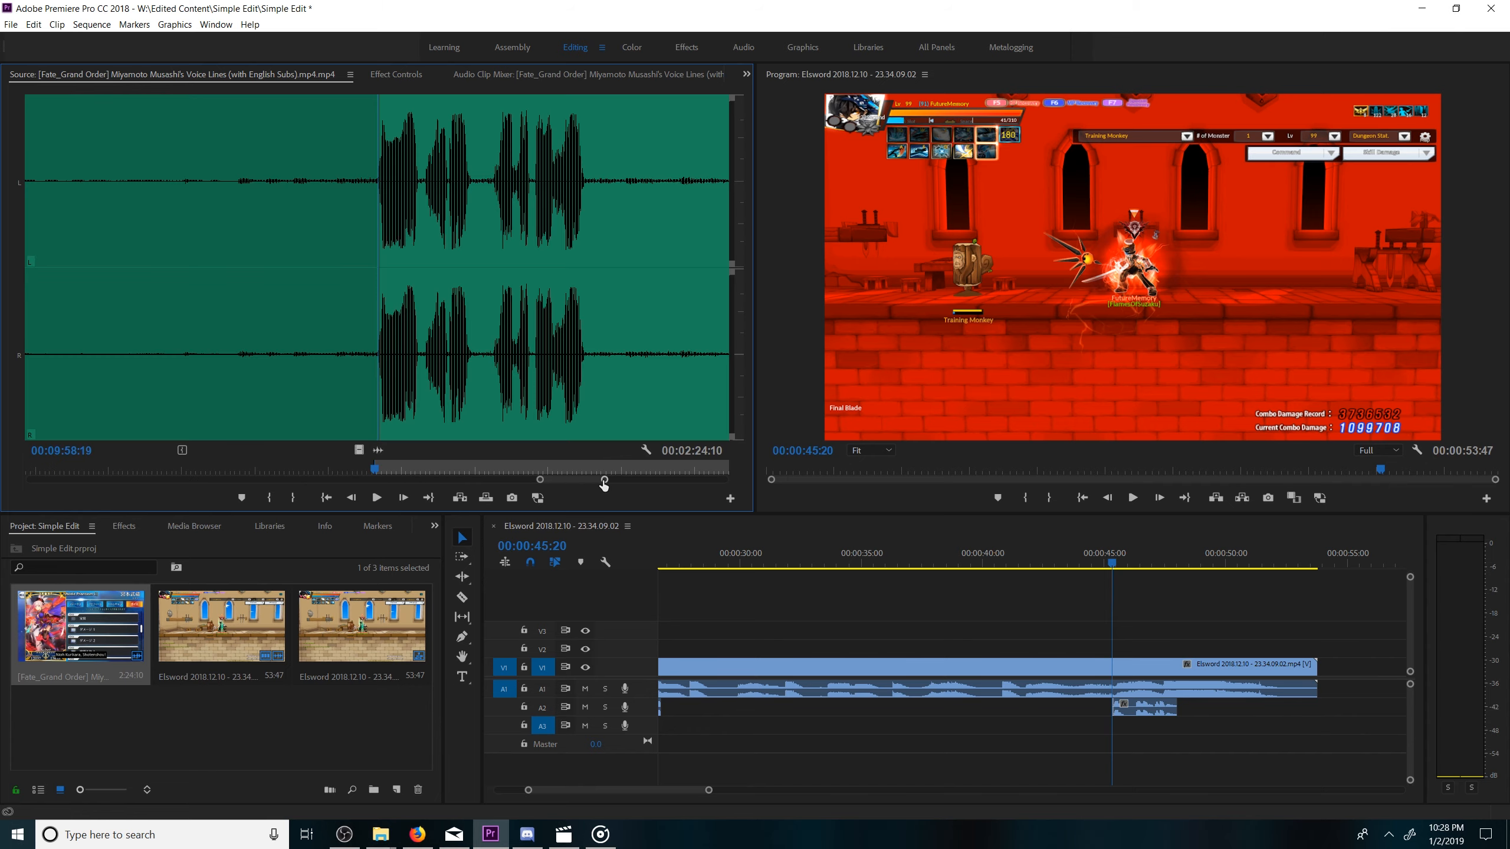
{"action": "left_click_drag", "start_coordinate": [591, 468], "coordinate": [581, 466]}
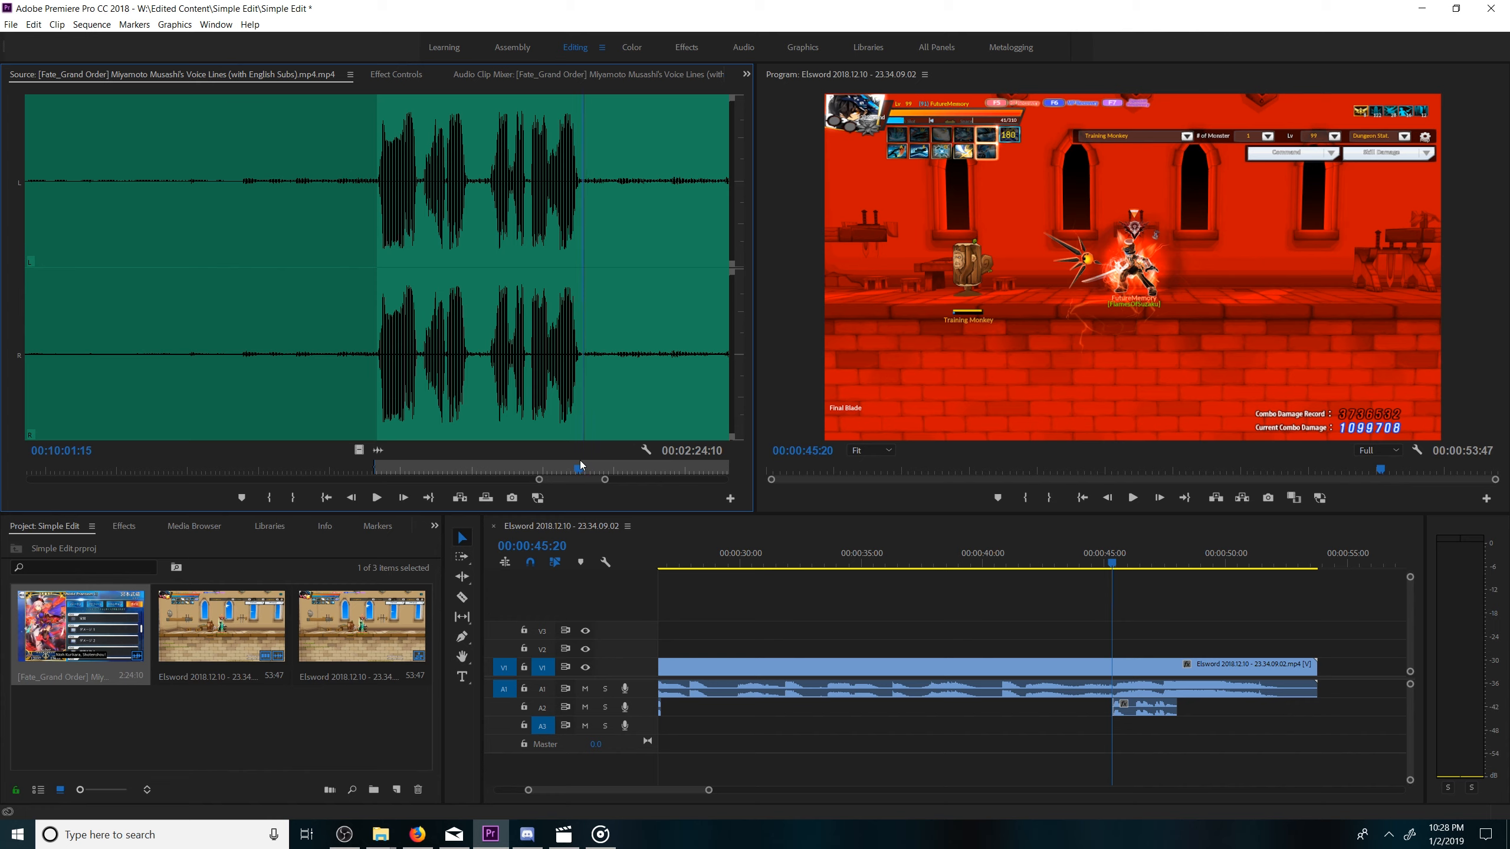
{"action": "left_click", "coordinate": [297, 500]}
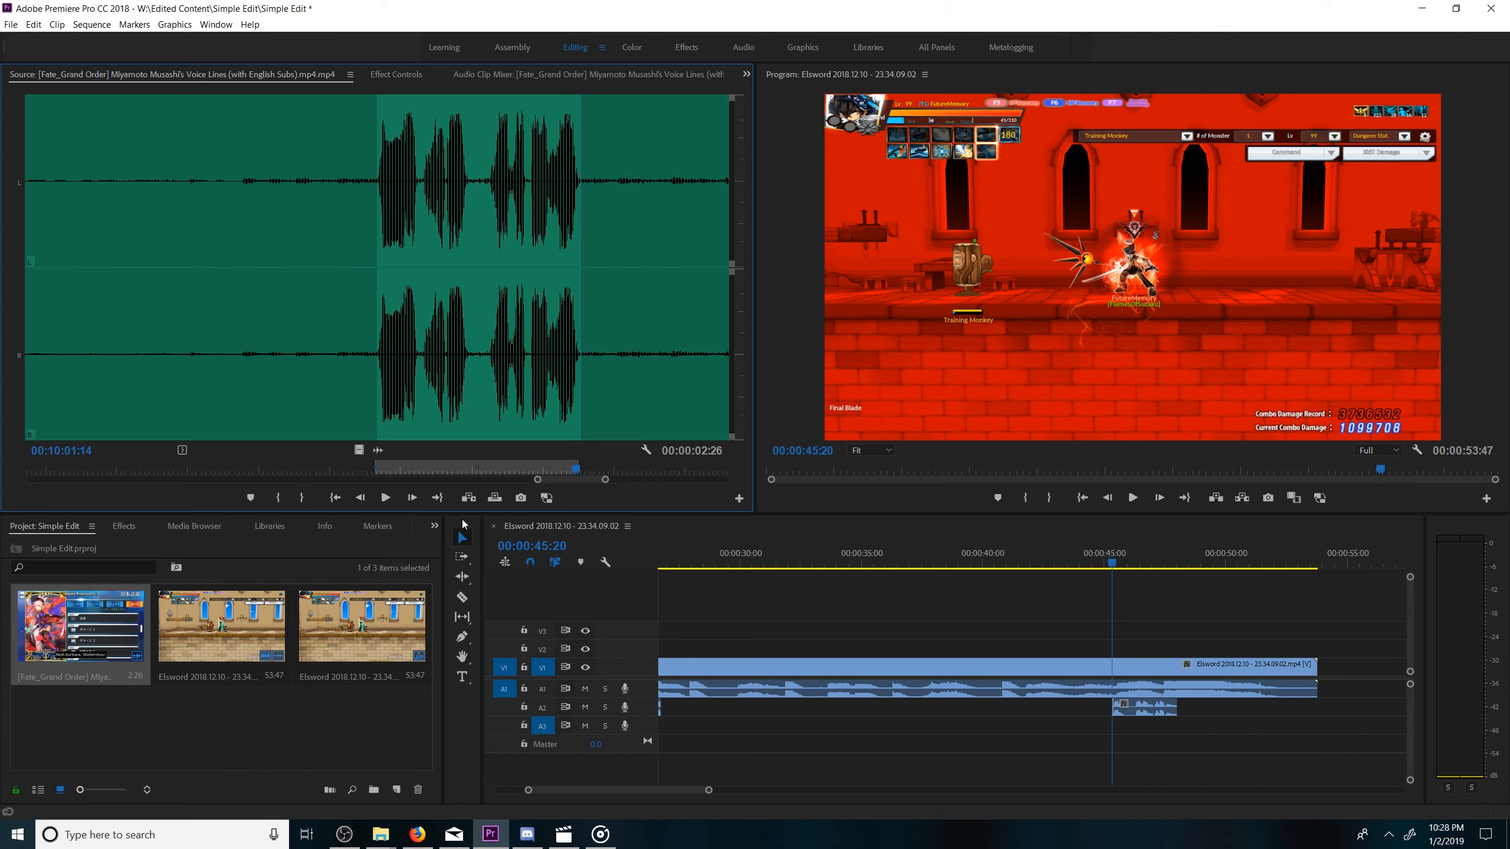
Scrub through the marked line and shorten it to its first half by setting the out point to 00:09:59:28.
{"action": "left_click", "coordinate": [359, 453]}
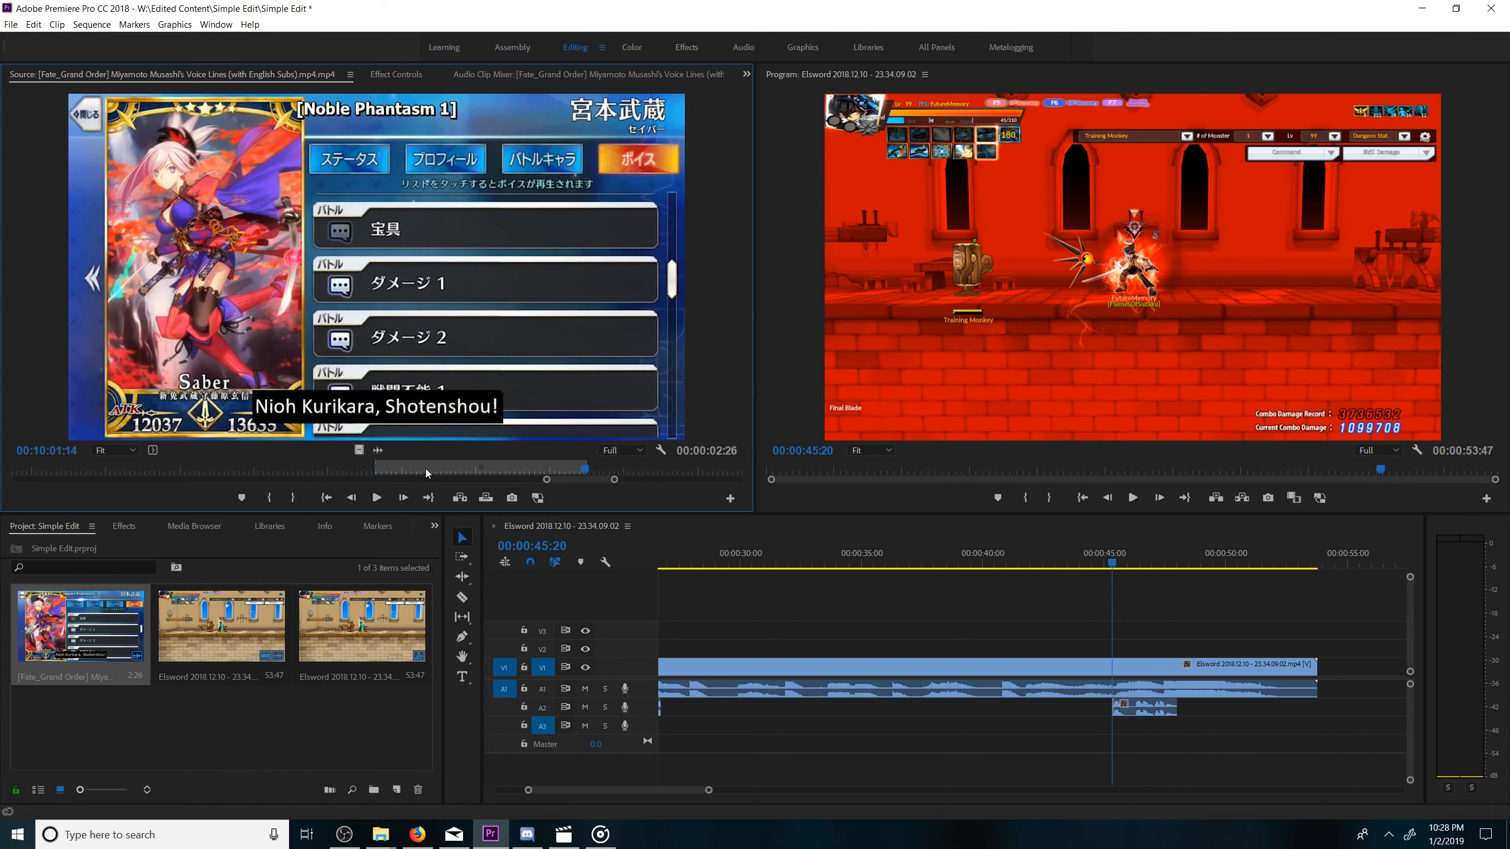
{"action": "left_click", "coordinate": [460, 472]}
{"action": "left_click_drag", "start_coordinate": [443, 474], "coordinate": [522, 474]}
{"action": "left_click", "coordinate": [378, 450]}
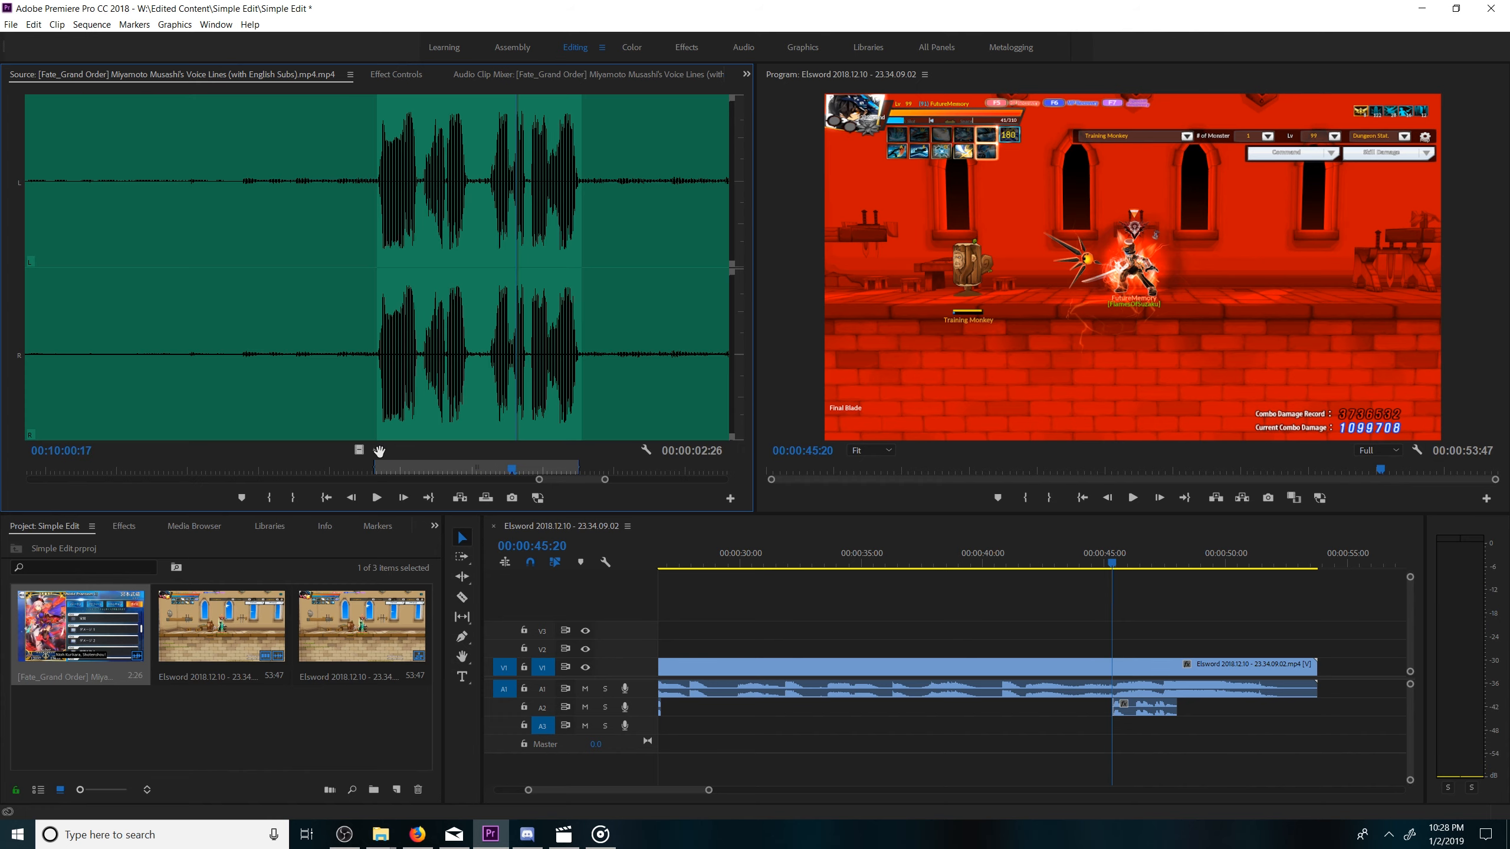
{"action": "left_click_drag", "start_coordinate": [511, 473], "coordinate": [468, 473]}
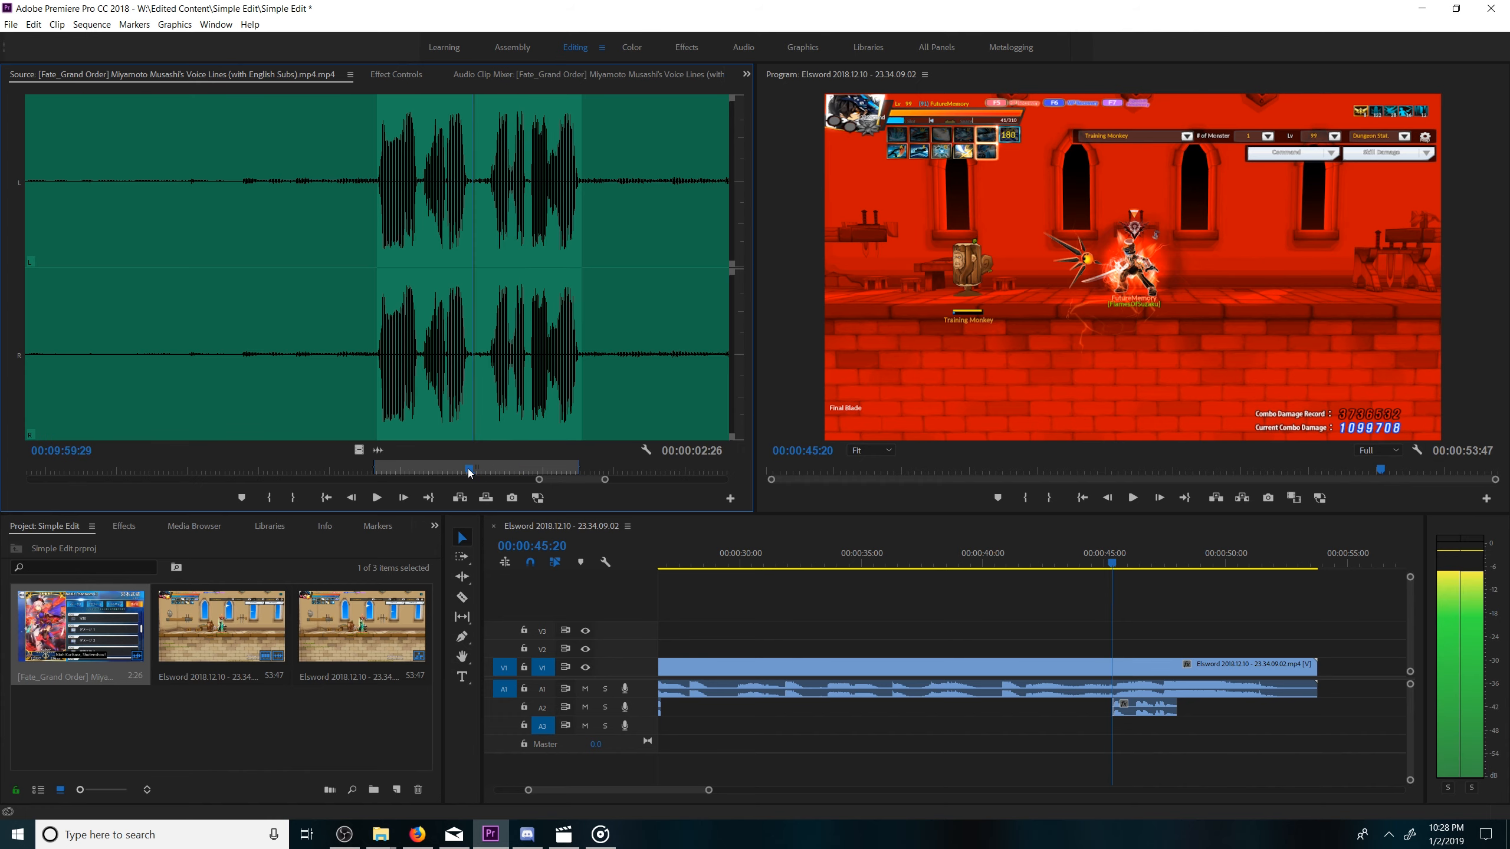
{"action": "left_click", "coordinate": [300, 502]}
Place the shortened line on V2 and A2 at 00:00:45:20 over the earlier voice clip and remove its video part.
{"action": "left_click_drag", "start_coordinate": [132, 643], "coordinate": [1121, 652]}
{"action": "right_click", "coordinate": [1133, 647]}
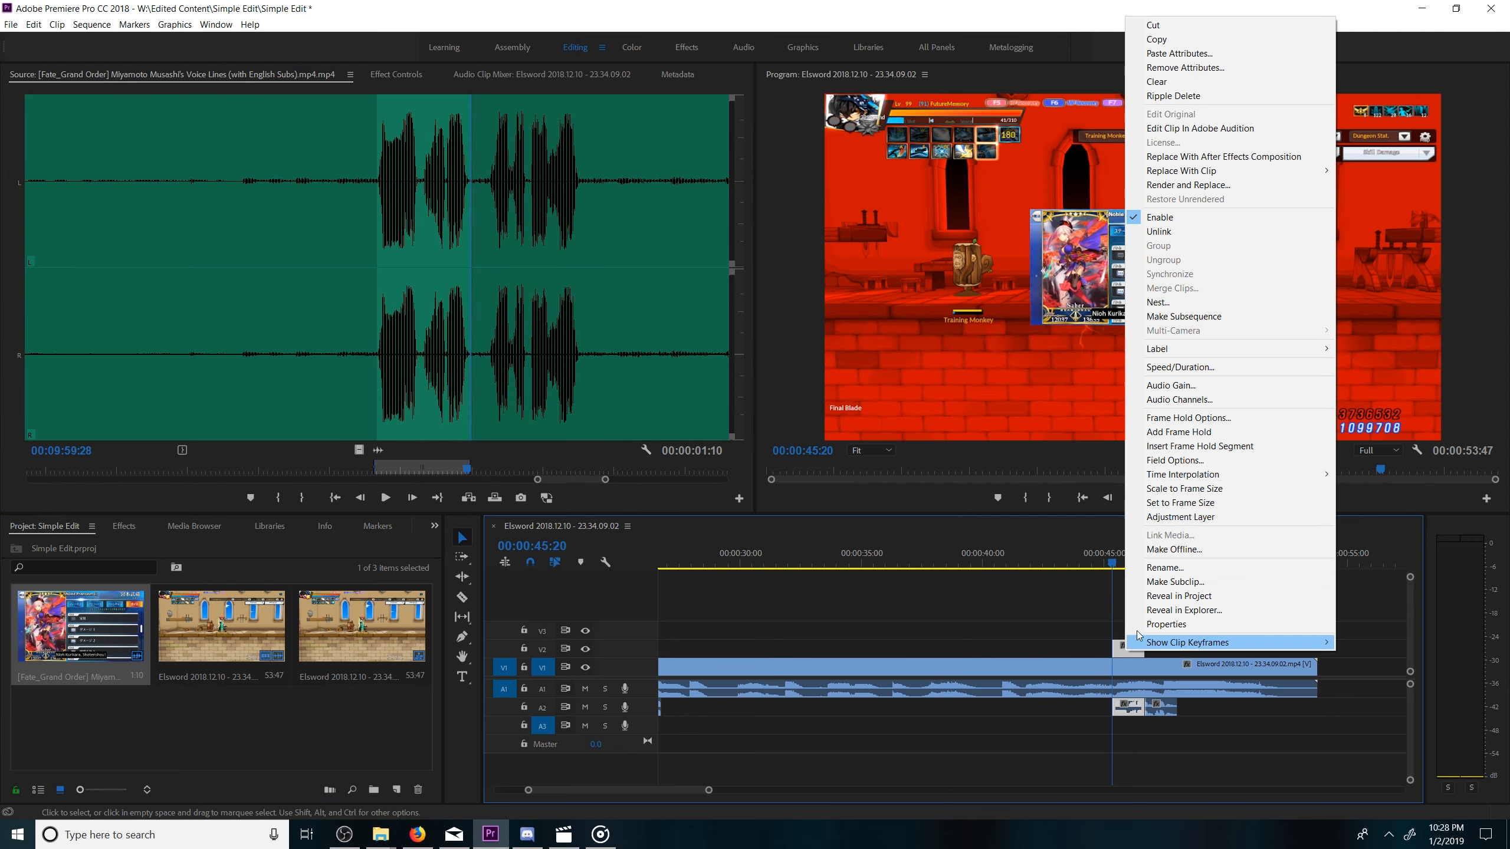
{"action": "left_click", "coordinate": [1159, 218]}
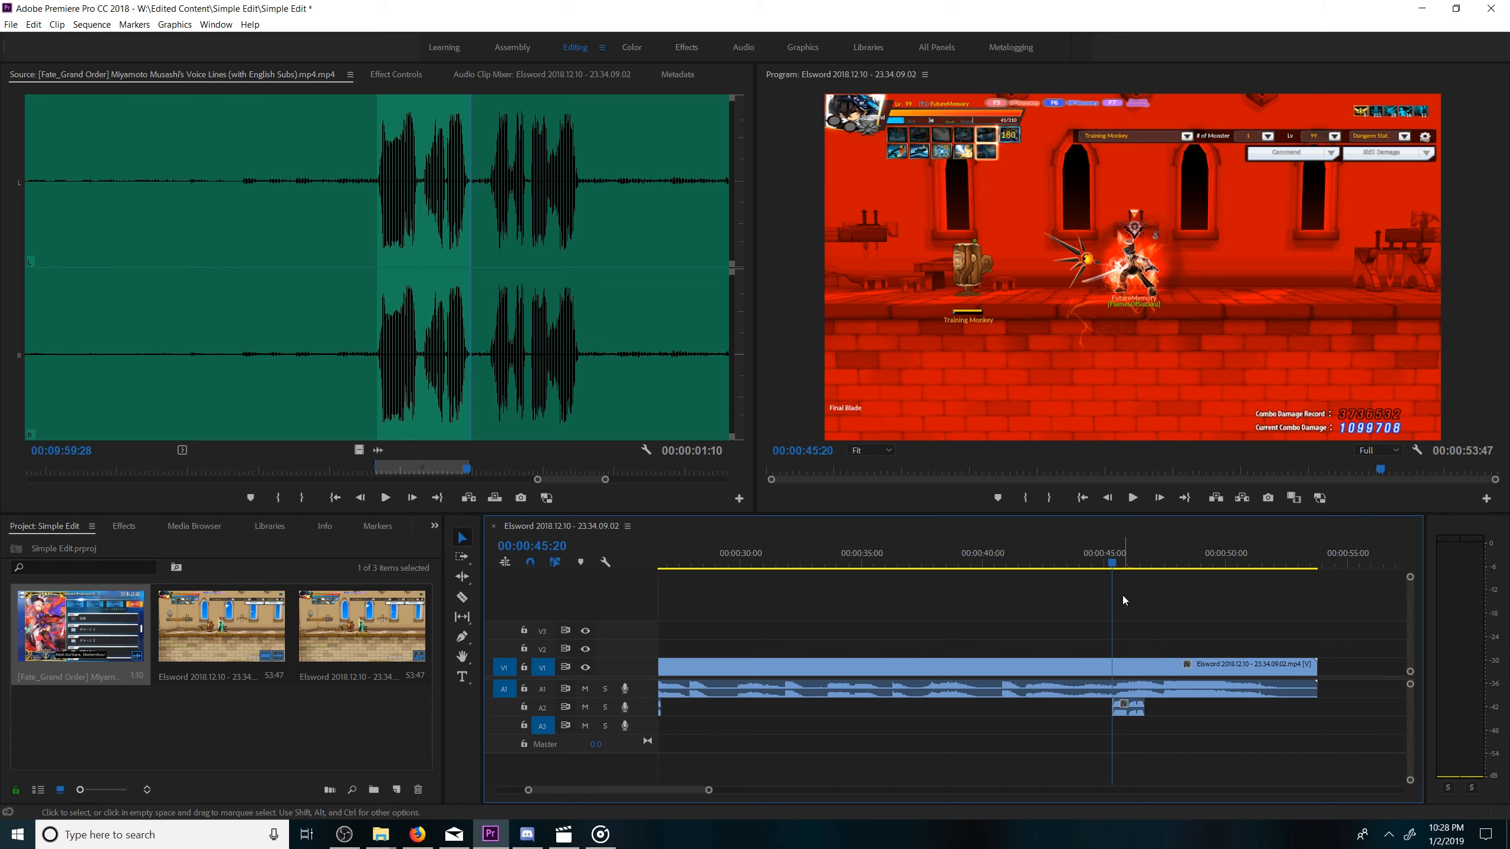
Move the sequence playhead to the Final Blade hit at 00:00:47:22 and mark the line's second half from 00:10:00:06 to 00:10:01:14.
{"action": "left_click_drag", "start_coordinate": [1113, 564], "coordinate": [1162, 566]}
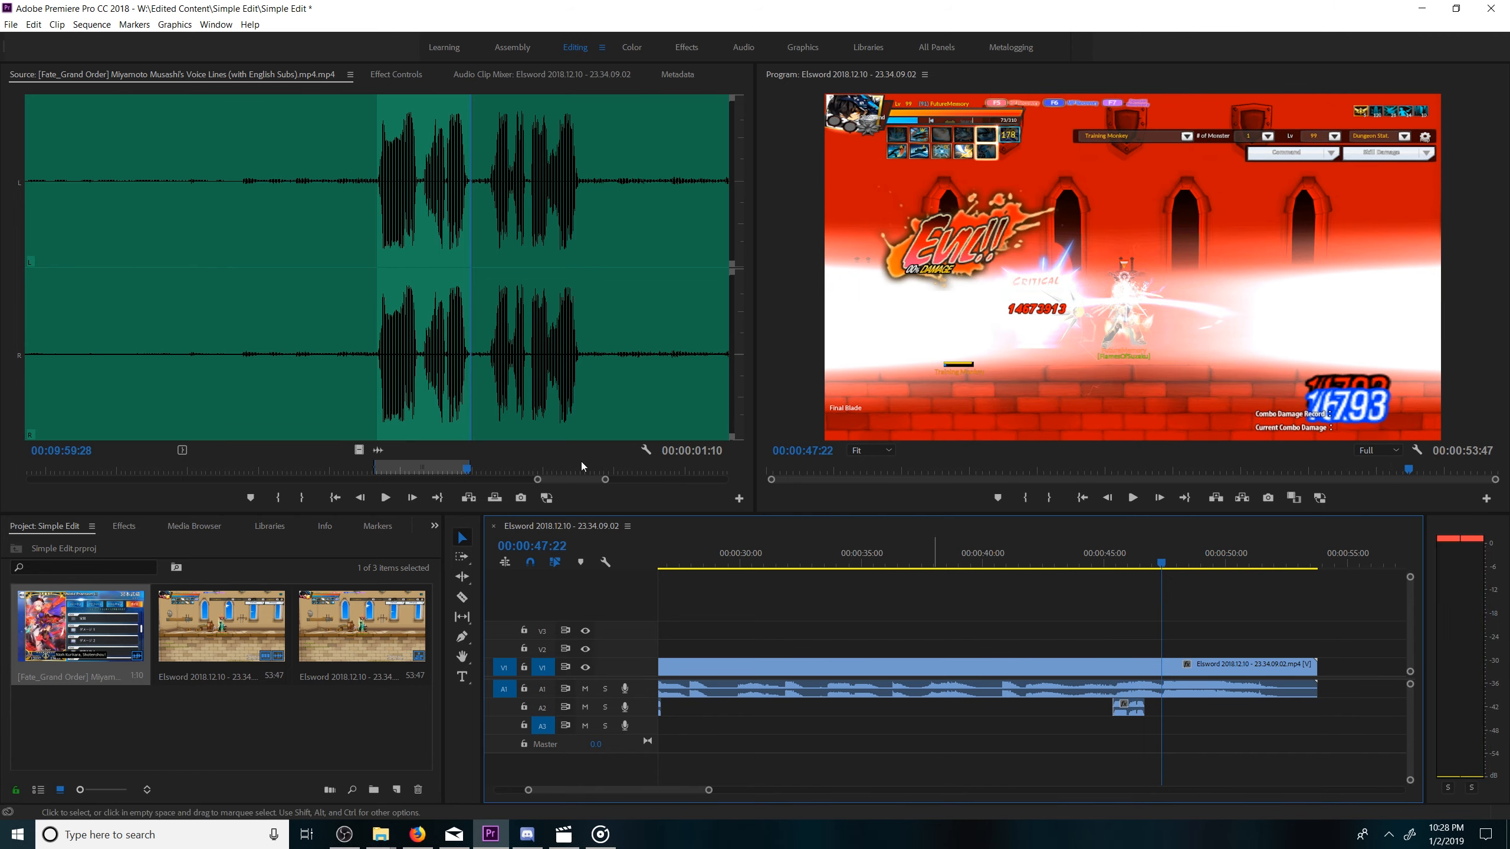
{"action": "left_click", "coordinate": [486, 470]}
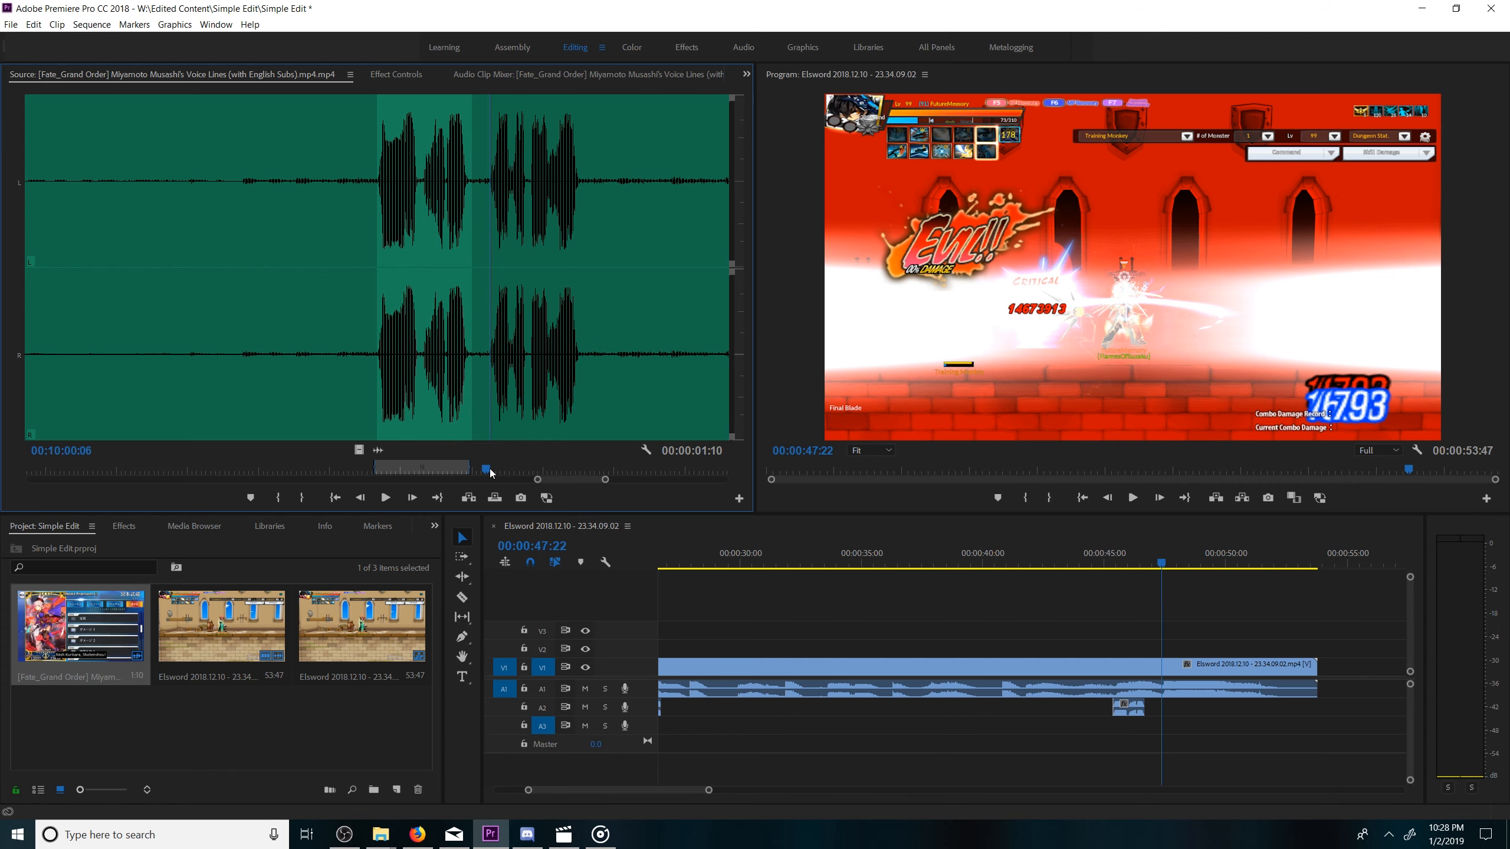
{"action": "left_click", "coordinate": [276, 495]}
{"action": "key", "text": "space"}
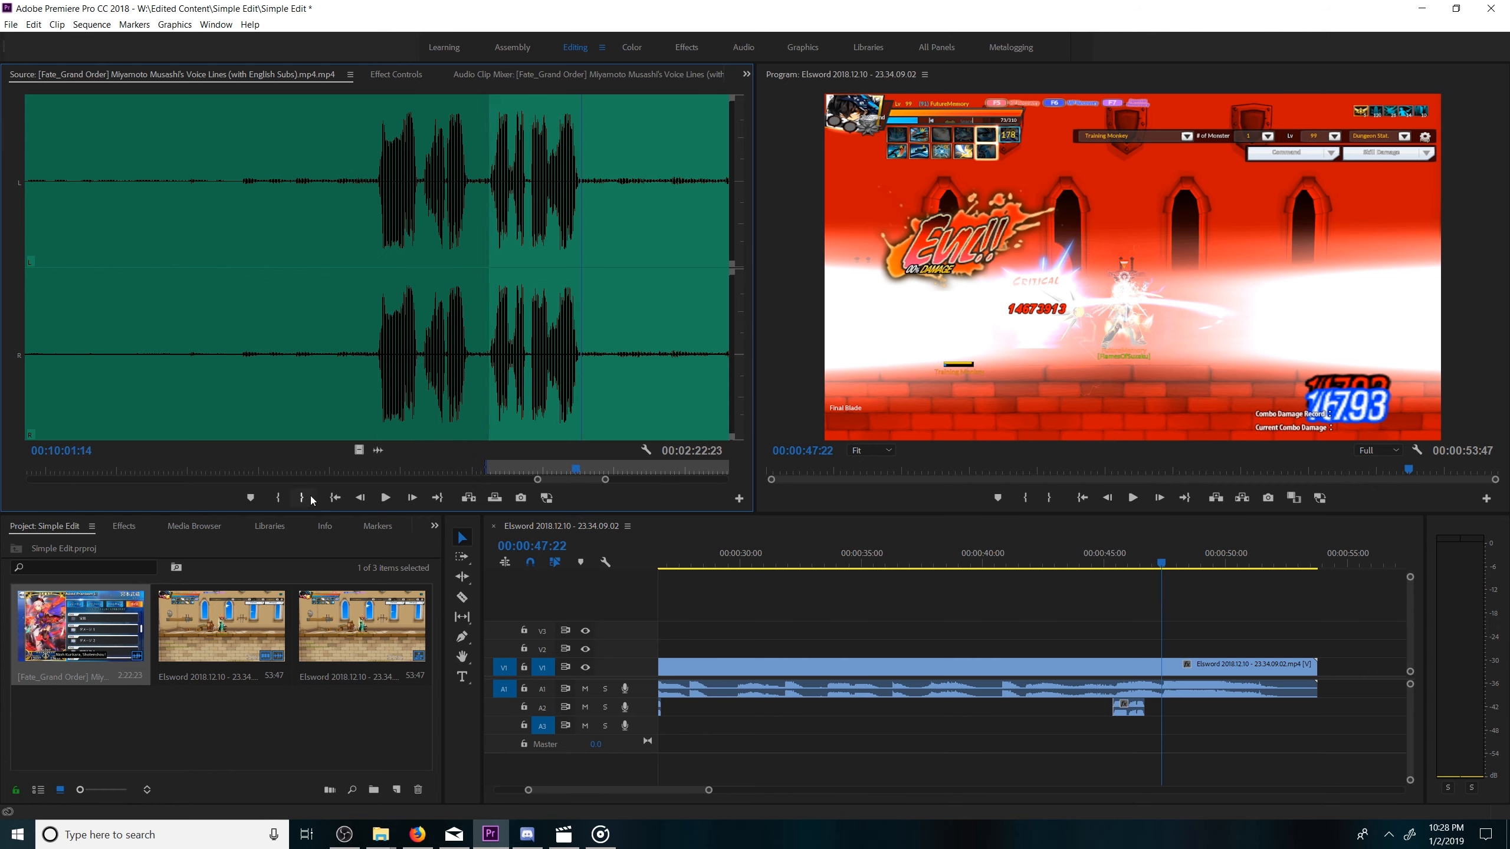
{"action": "left_click", "coordinate": [308, 498]}
Add the second half of the line at 00:00:47:22 on V2 and A2 and remove its video part.
{"action": "left_click", "coordinate": [262, 707]}
{"action": "left_click_drag", "start_coordinate": [89, 634], "coordinate": [1163, 648]}
{"action": "right_click", "coordinate": [1181, 648]}
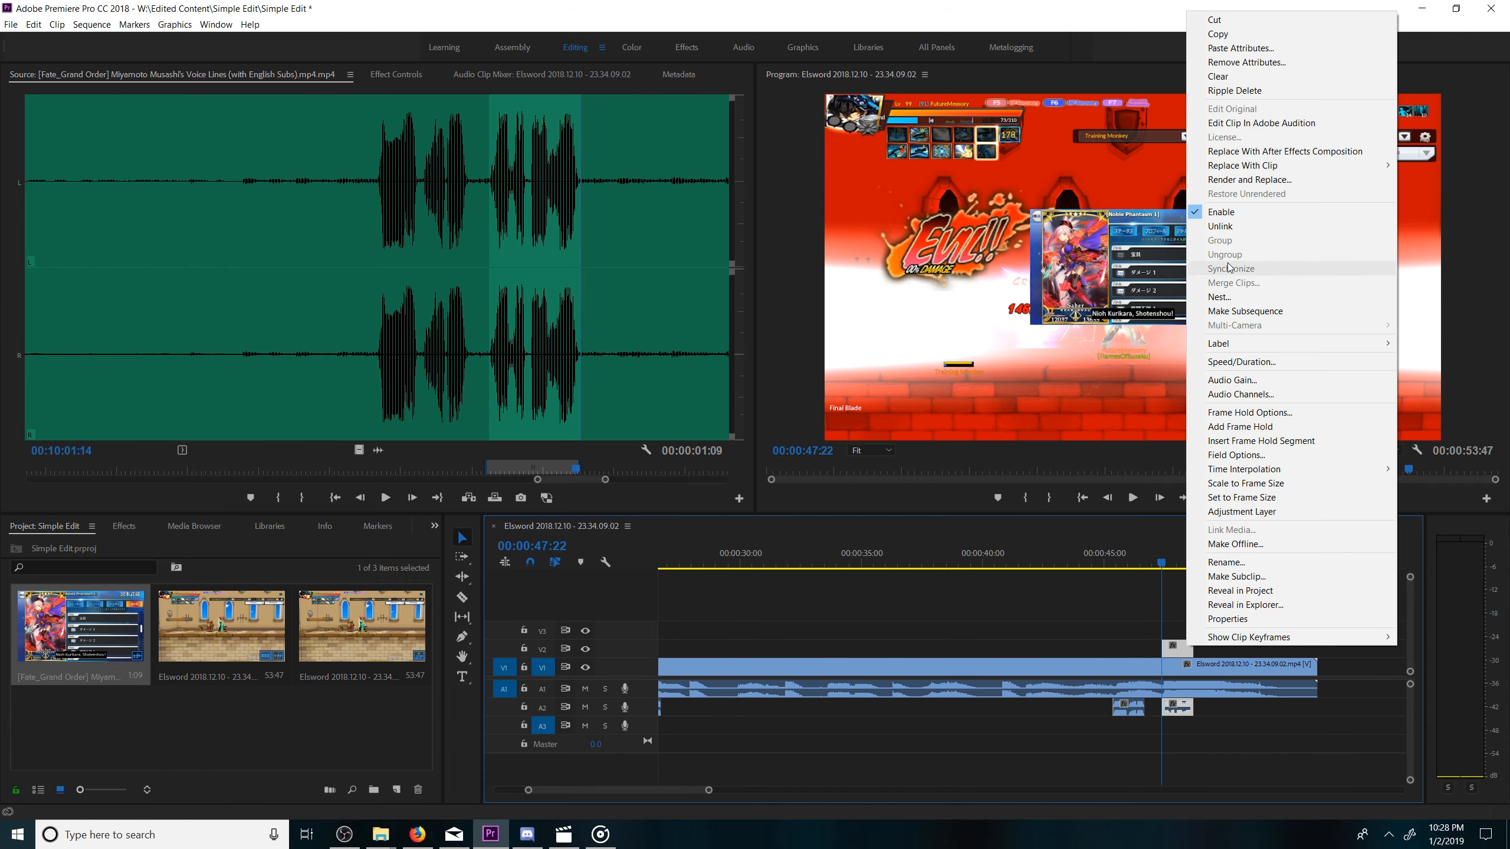
{"action": "left_click", "coordinate": [1222, 213]}
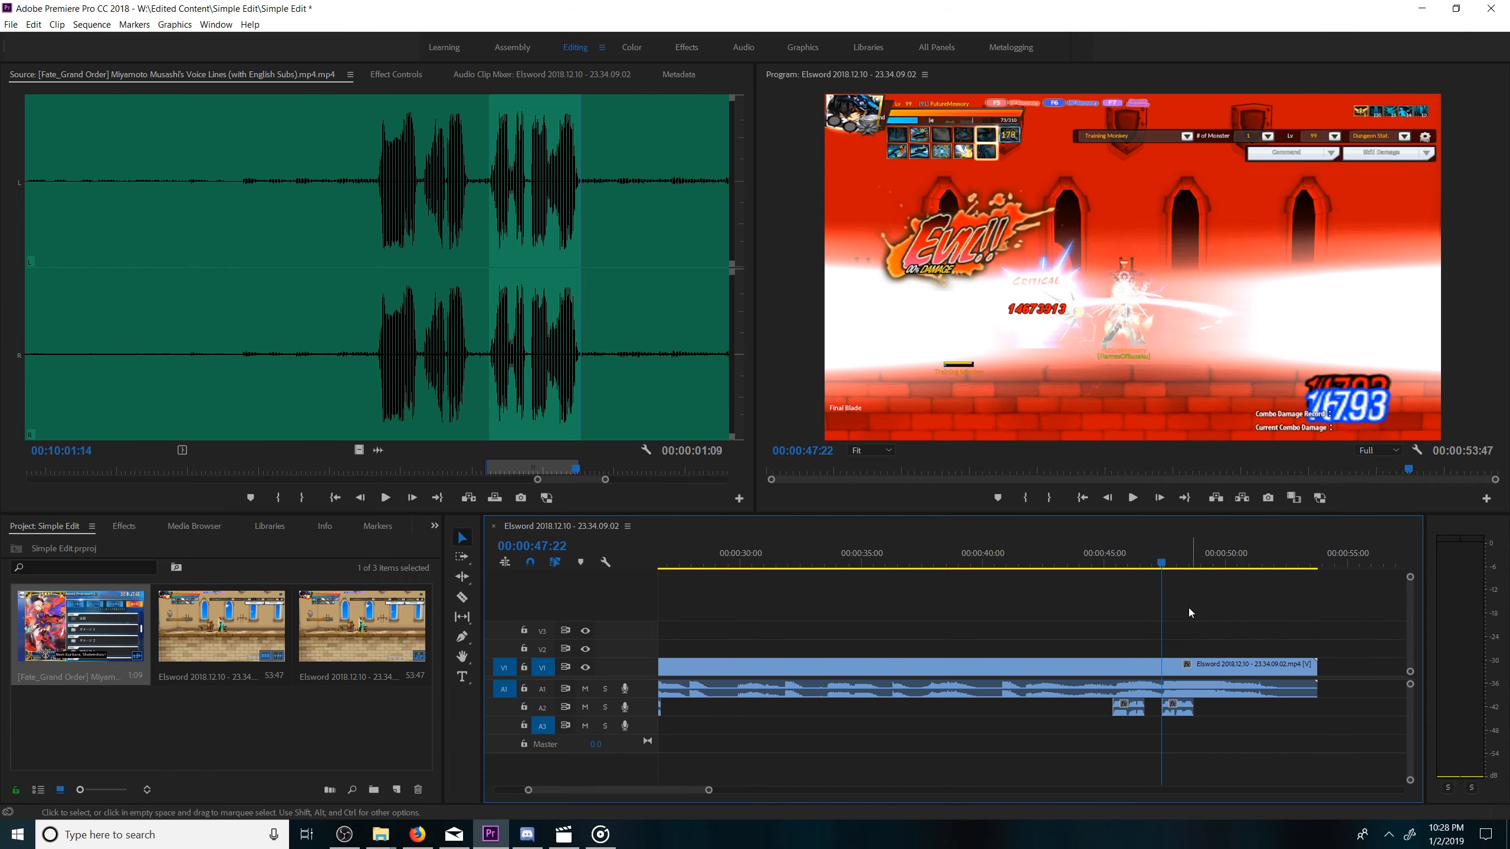
Play the Final Blade attack from about 00:00:45:00 to check both voice clips, and show more of the timeline.
{"action": "left_click", "coordinate": [1104, 565]}
{"action": "key", "text": "space"}
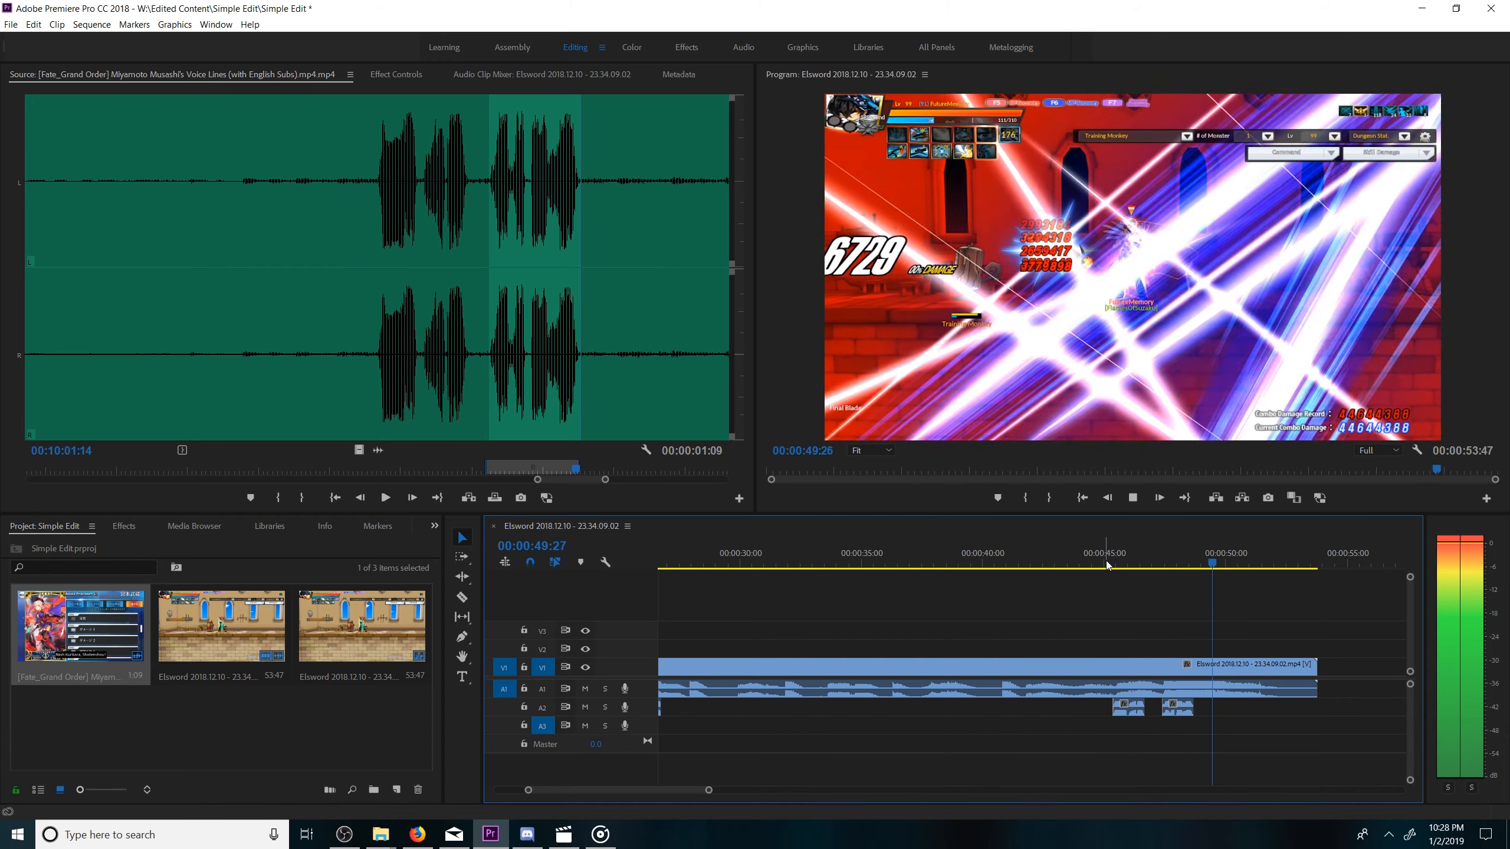
{"action": "key", "text": "space"}
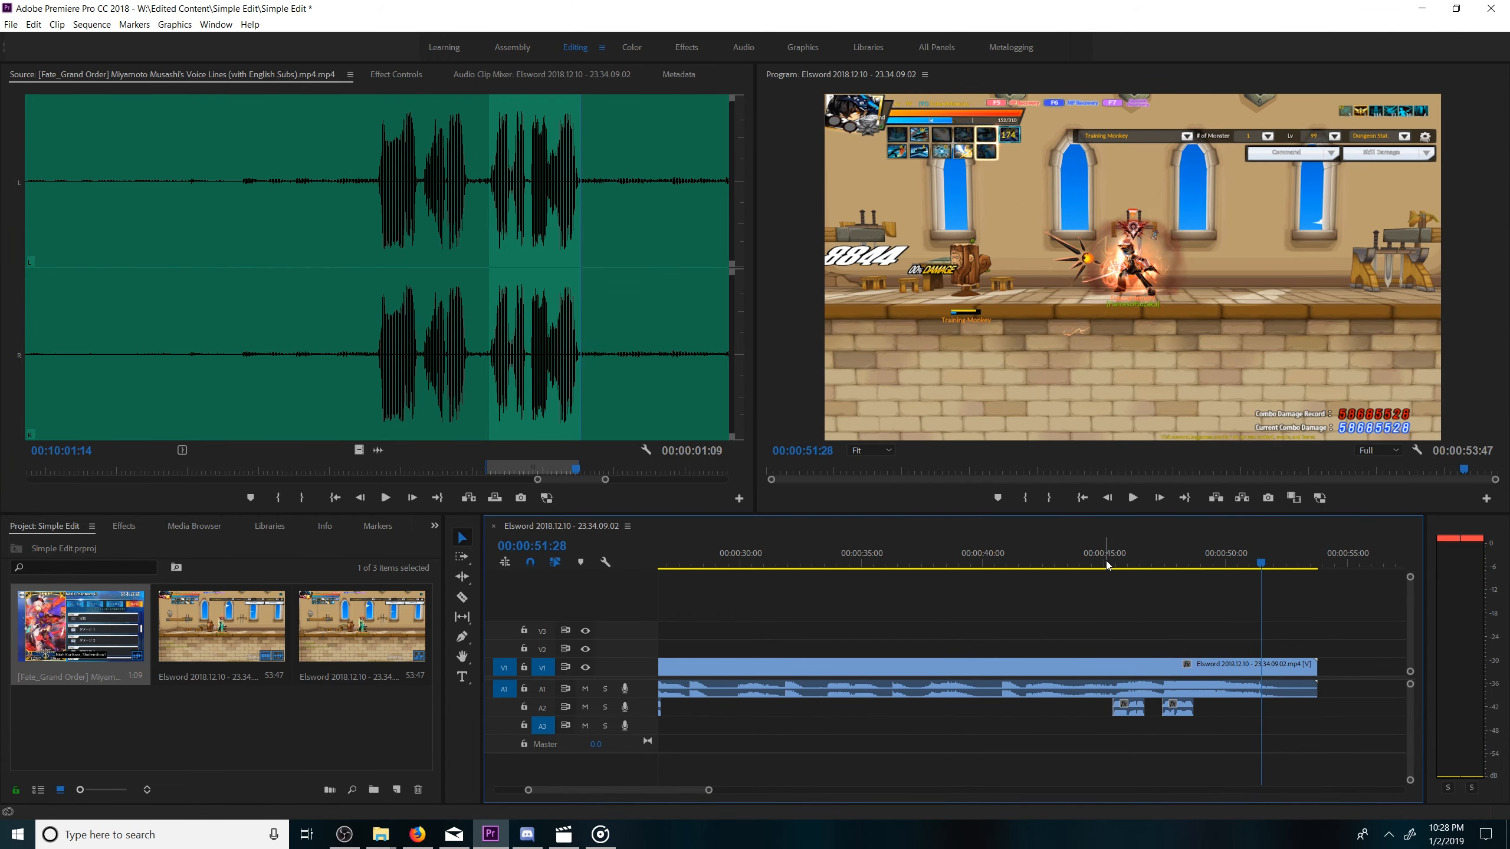
{"action": "left_click_drag", "start_coordinate": [710, 791], "coordinate": [757, 788]}
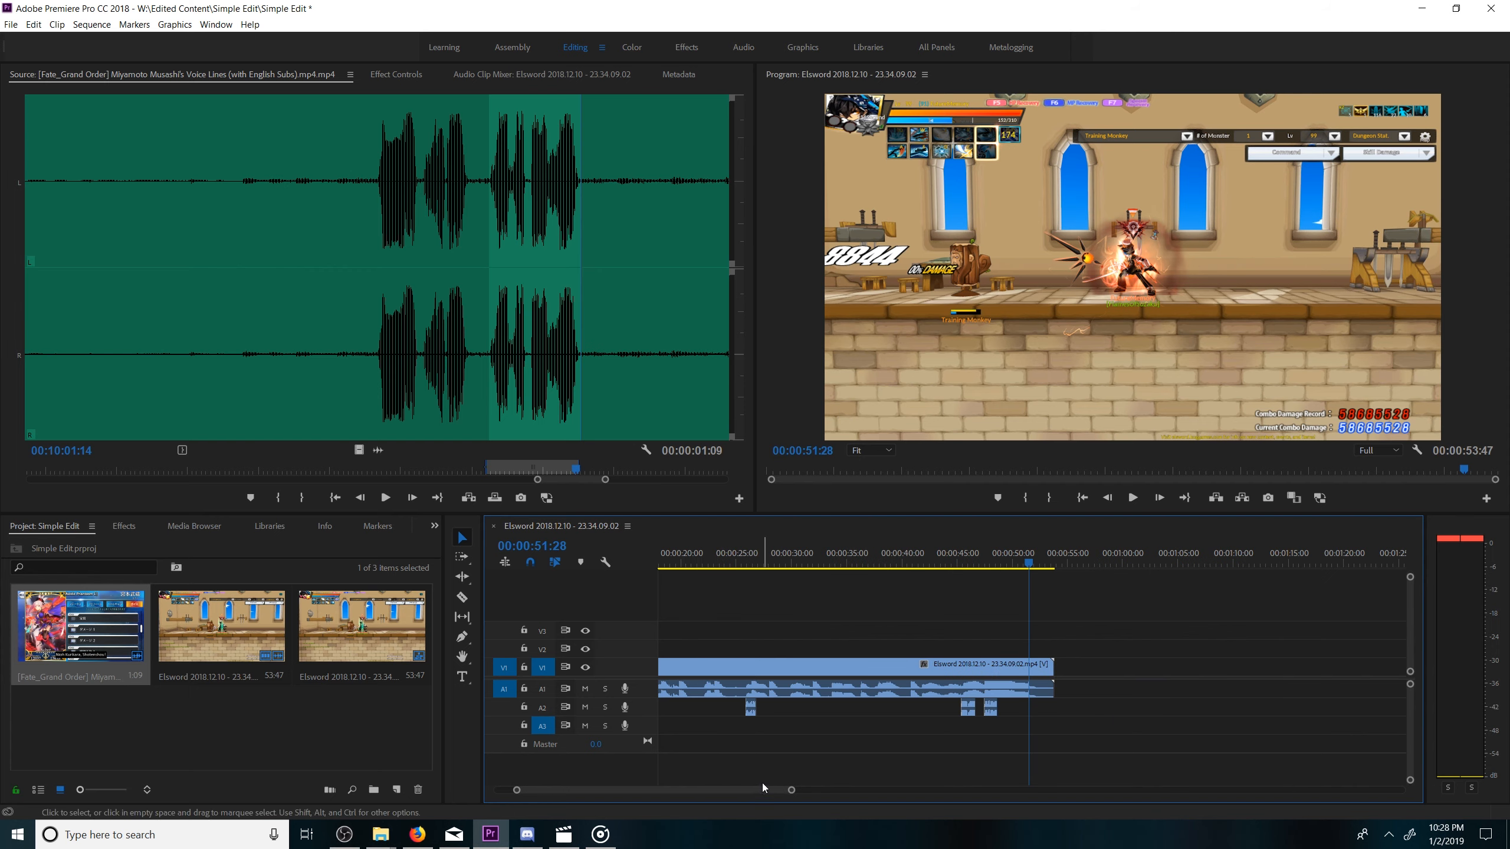
Open the Persona 5 project from the Edited Content\Persona 5 folder on the Archive (W:) drive.
{"action": "left_click", "coordinate": [10, 25]}
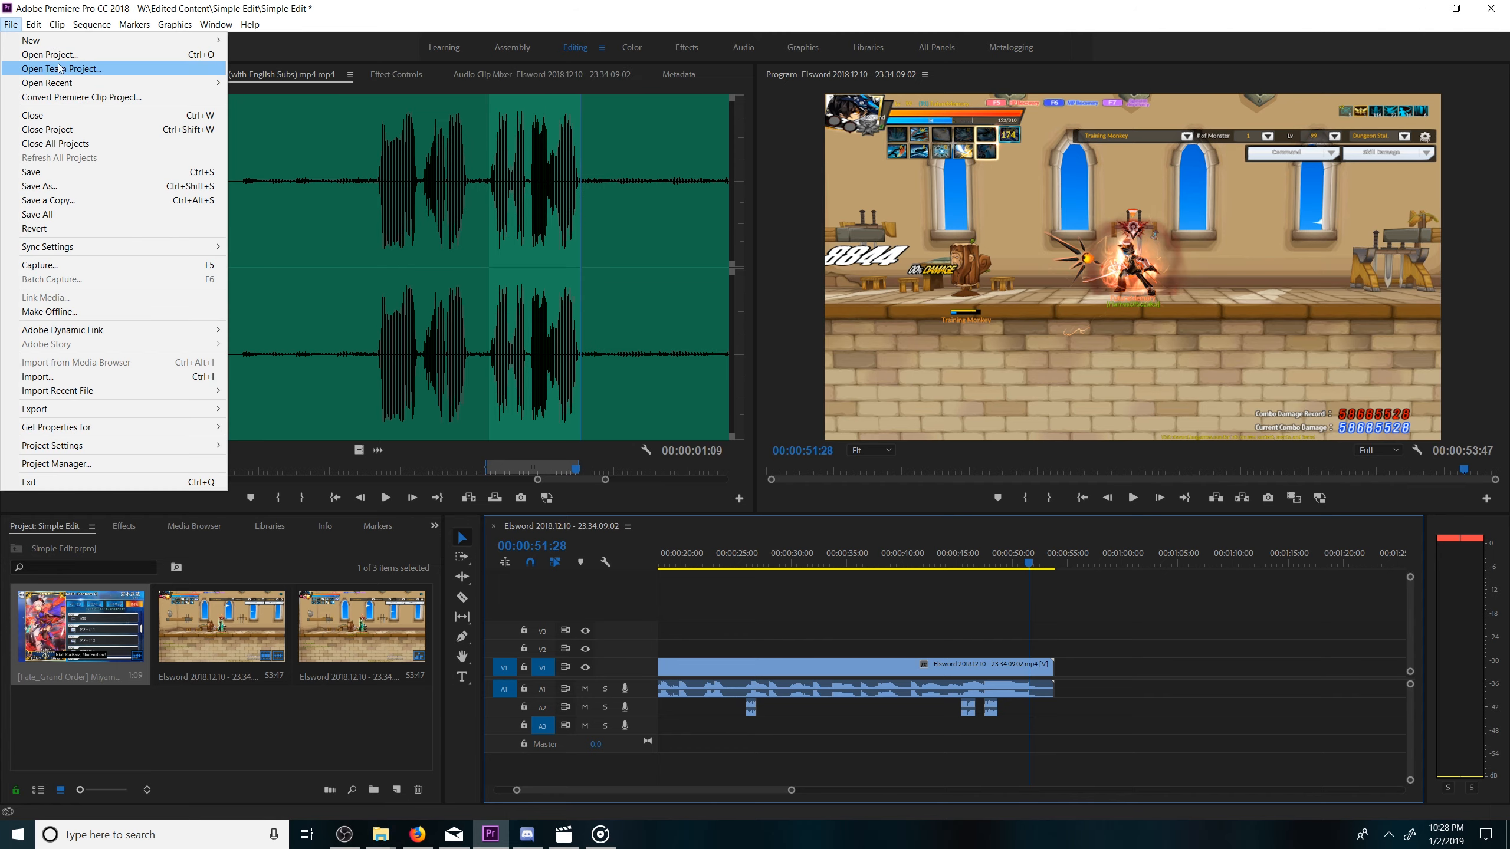
{"action": "left_click", "coordinate": [59, 55]}
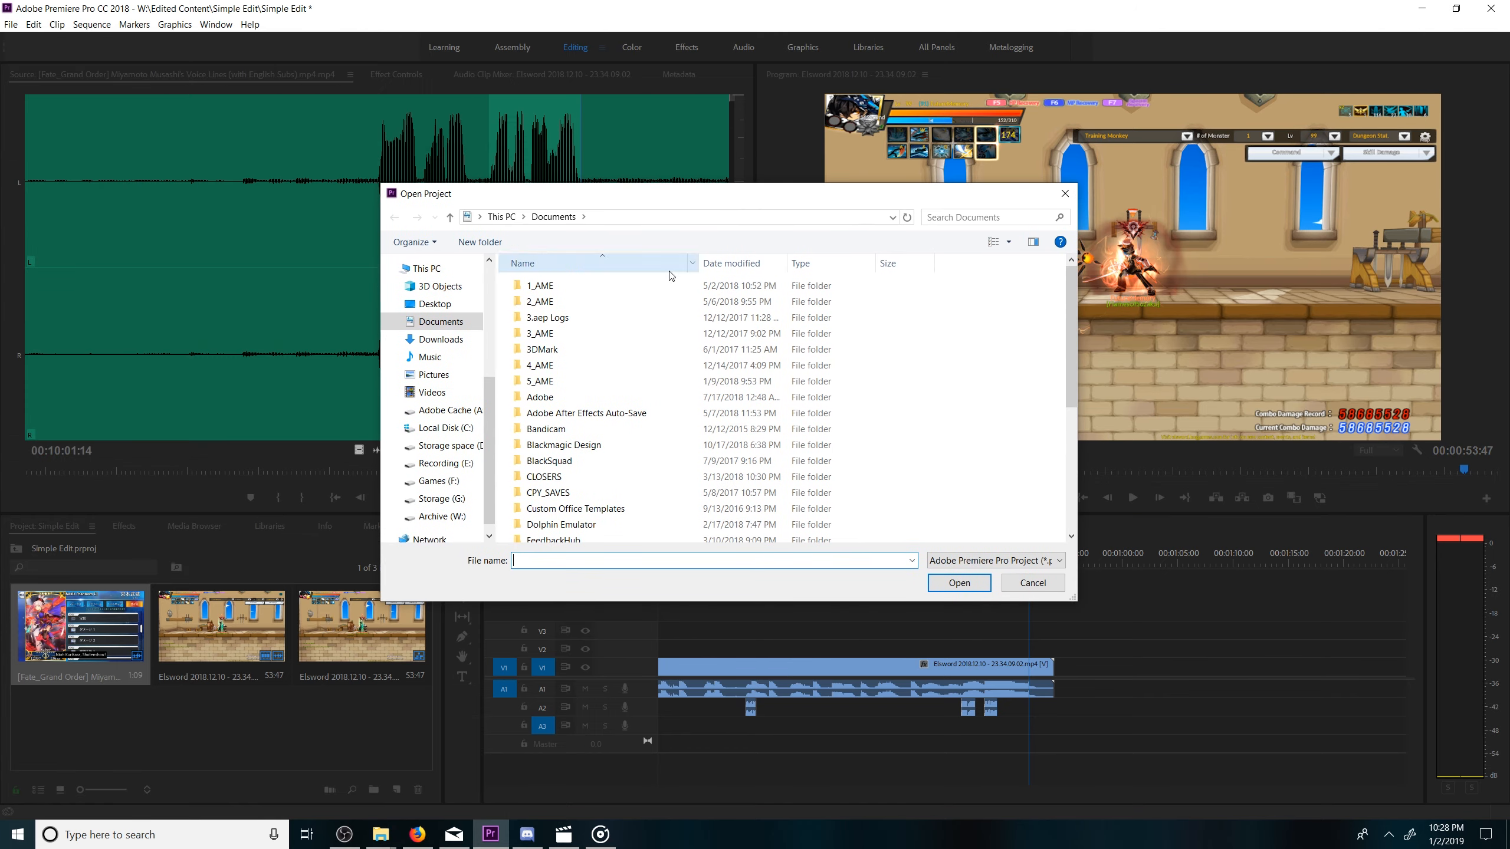
{"action": "left_click", "coordinate": [451, 520]}
{"action": "double_click", "coordinate": [561, 288]}
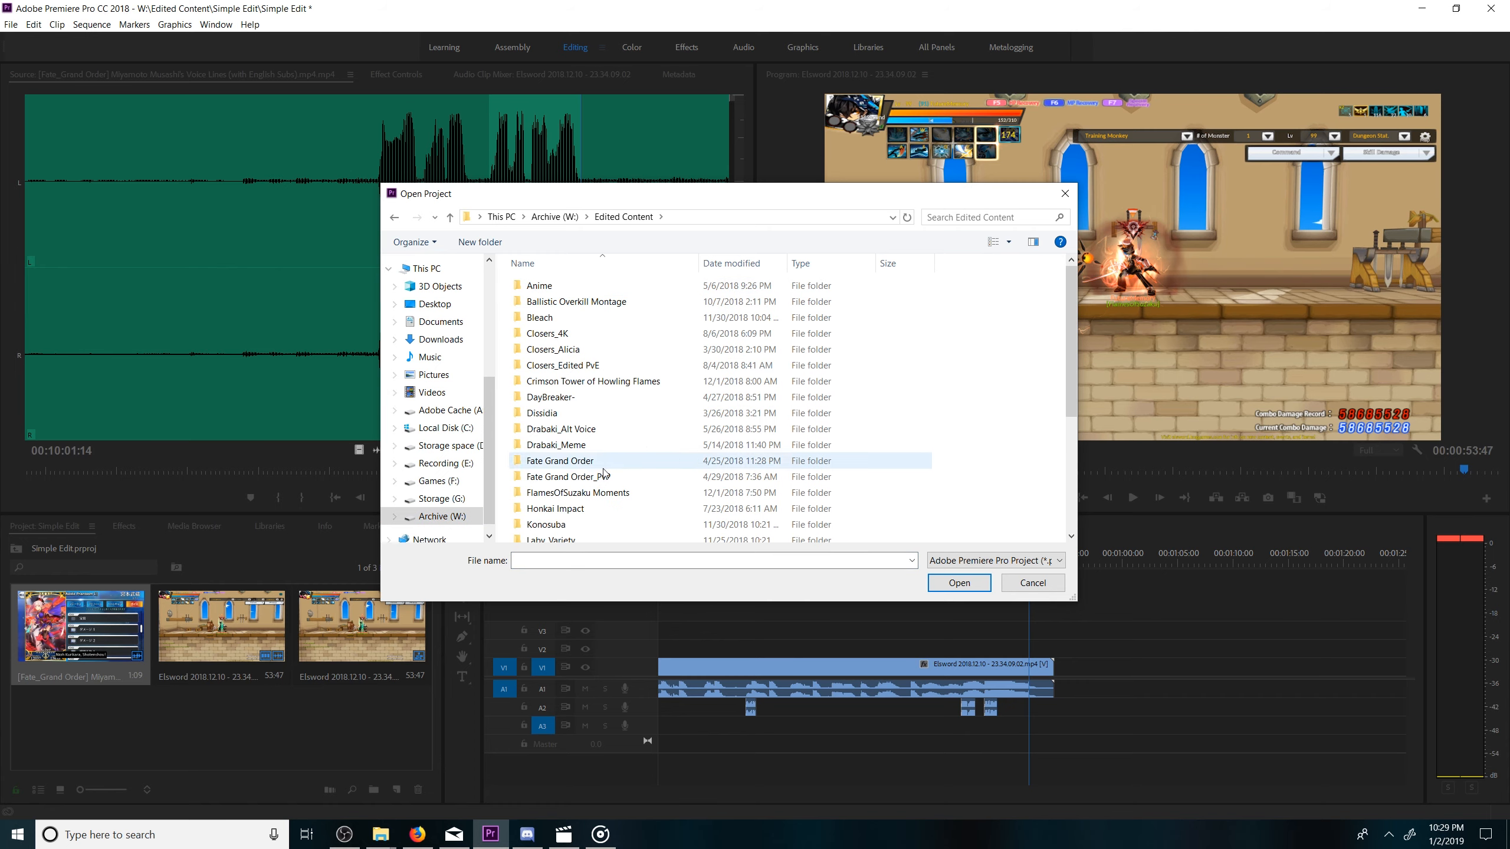
{"action": "scroll", "coordinate": [599, 468], "scroll_direction": "down", "scroll_amount": 3}
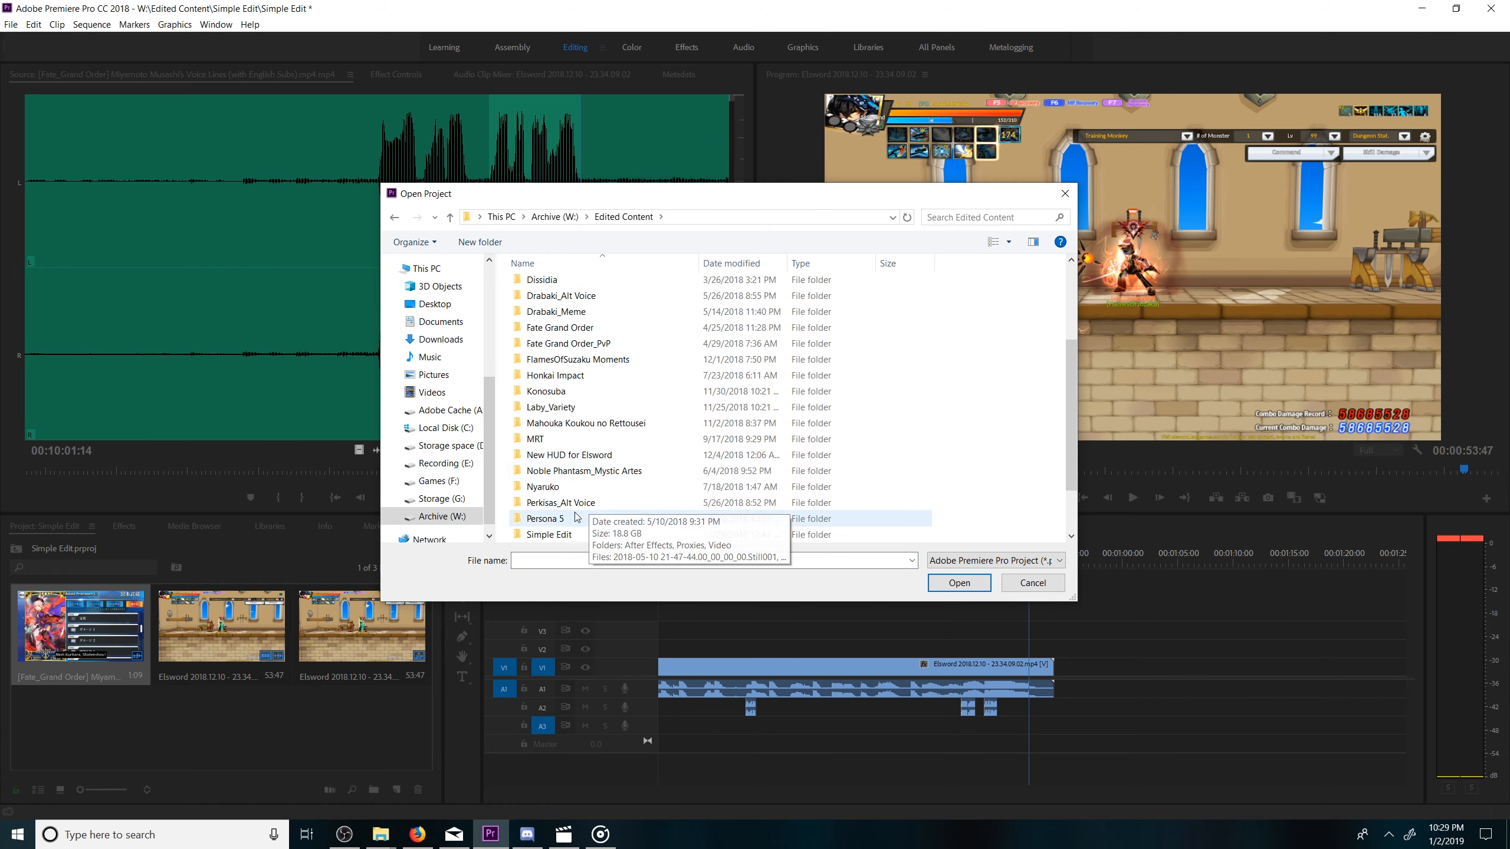
{"action": "double_click", "coordinate": [577, 516]}
{"action": "double_click", "coordinate": [790, 410]}
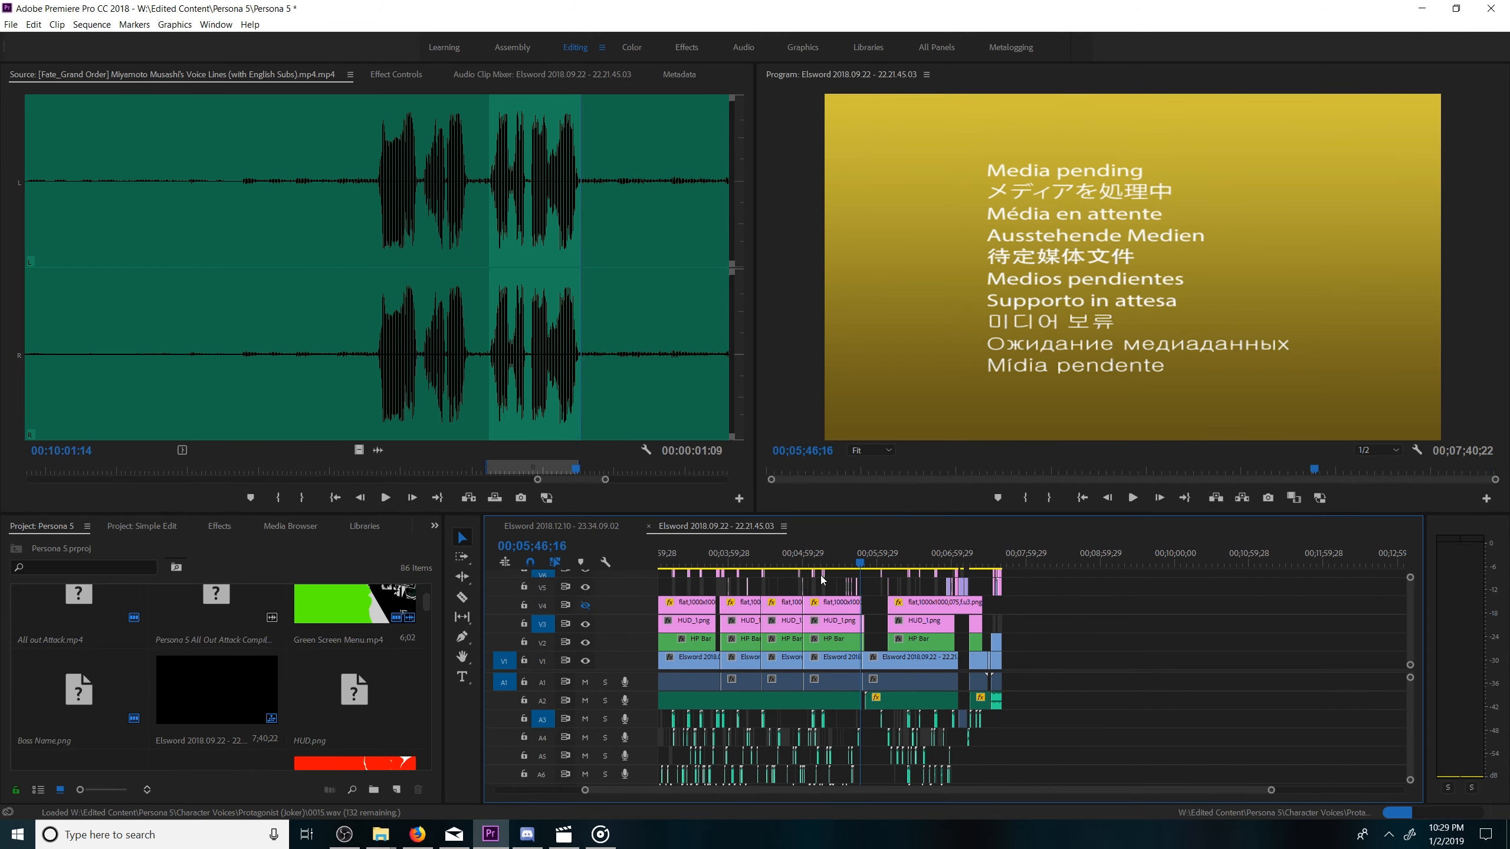
Examine the layered video and audio tracks of the Persona 5 sequence in a maximized timeline, and restore the normal layout.
{"action": "left_click", "coordinate": [793, 564]}
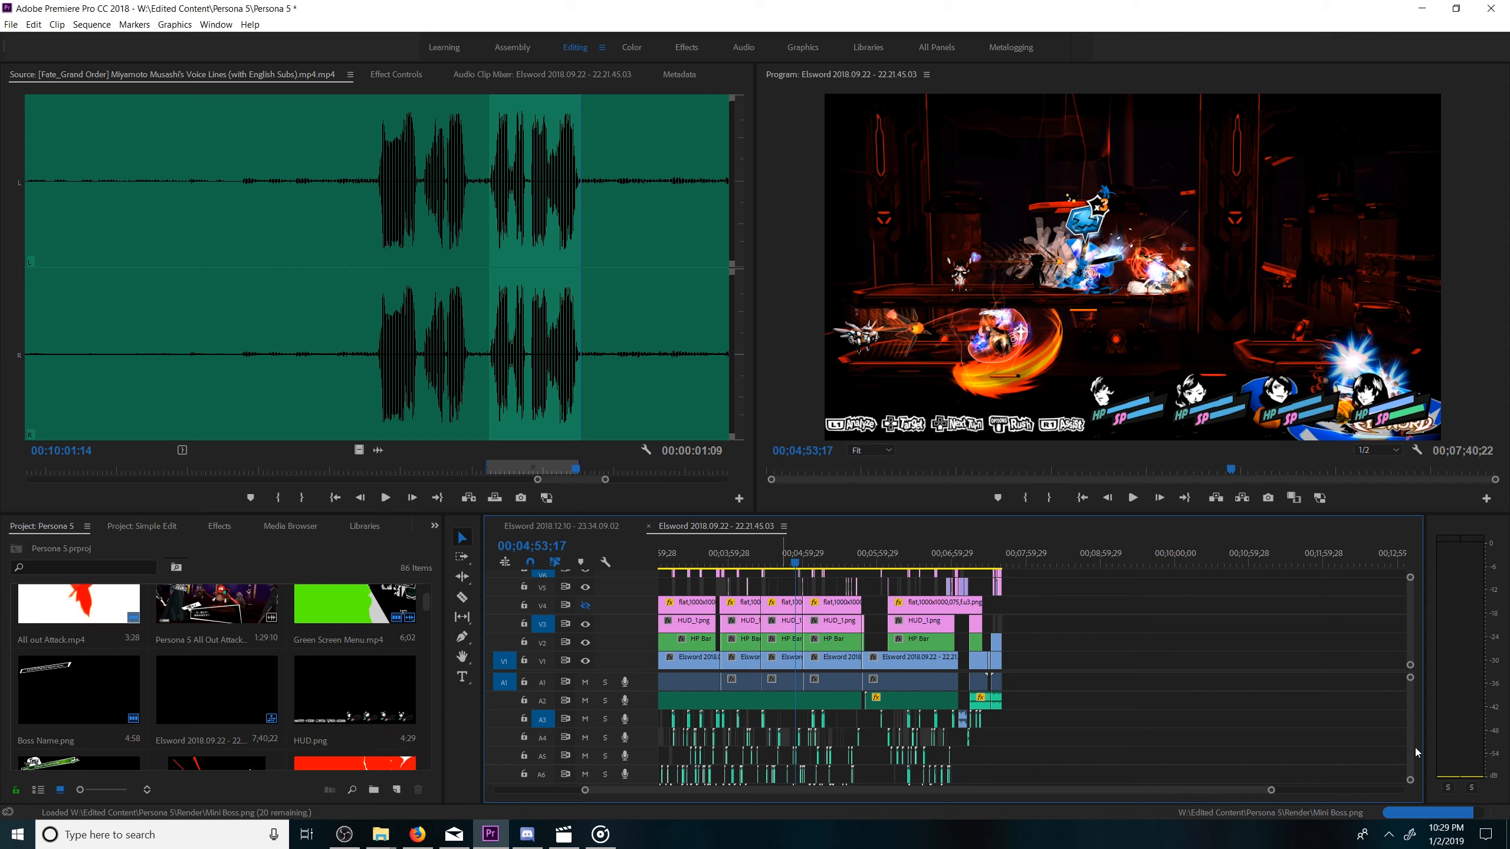
{"action": "key", "text": "grave"}
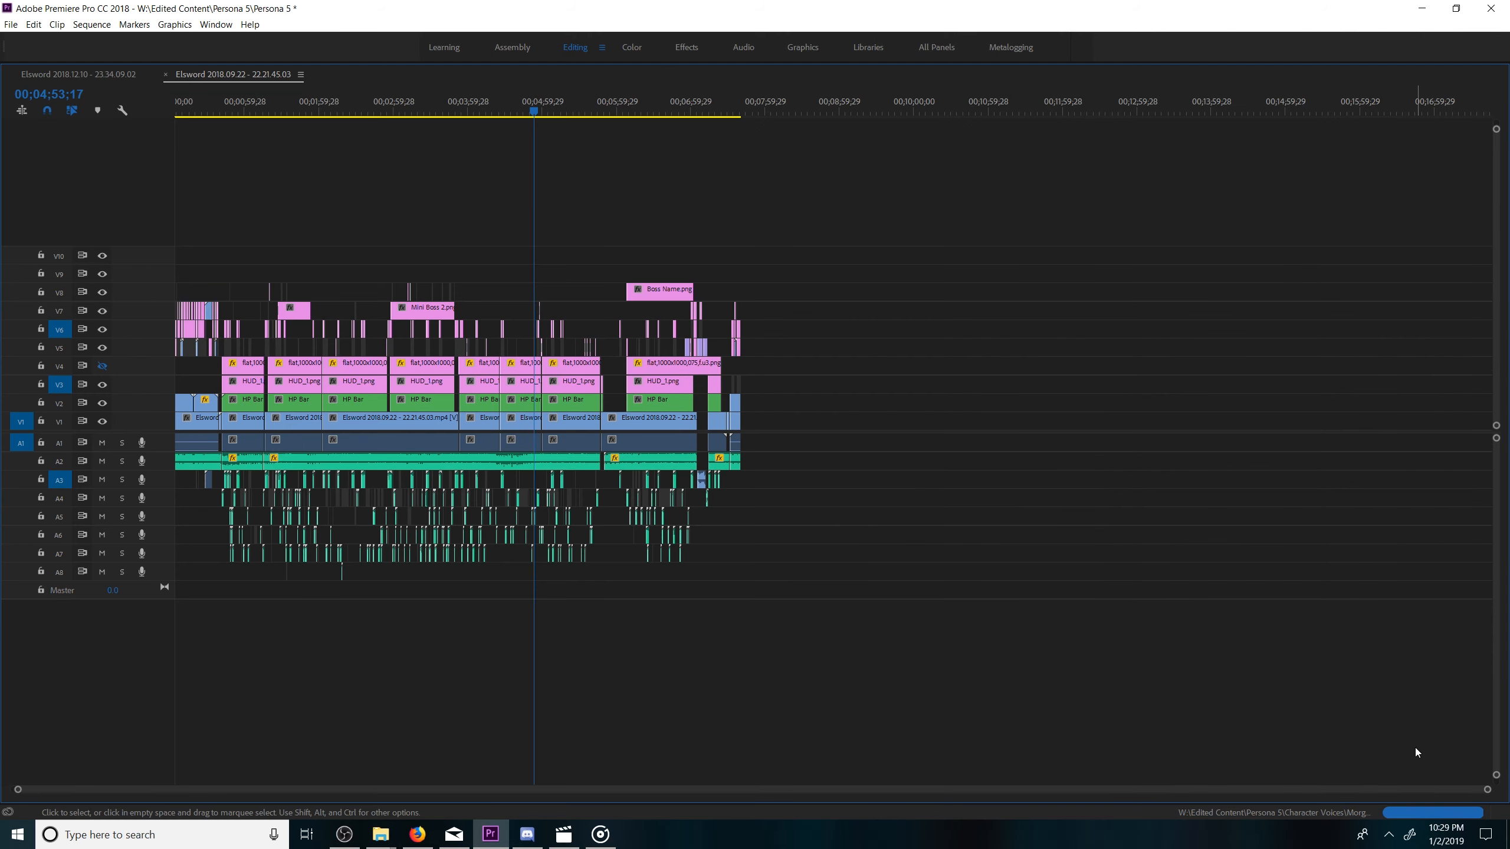
{"action": "left_click_drag", "start_coordinate": [1487, 789], "coordinate": [840, 749]}
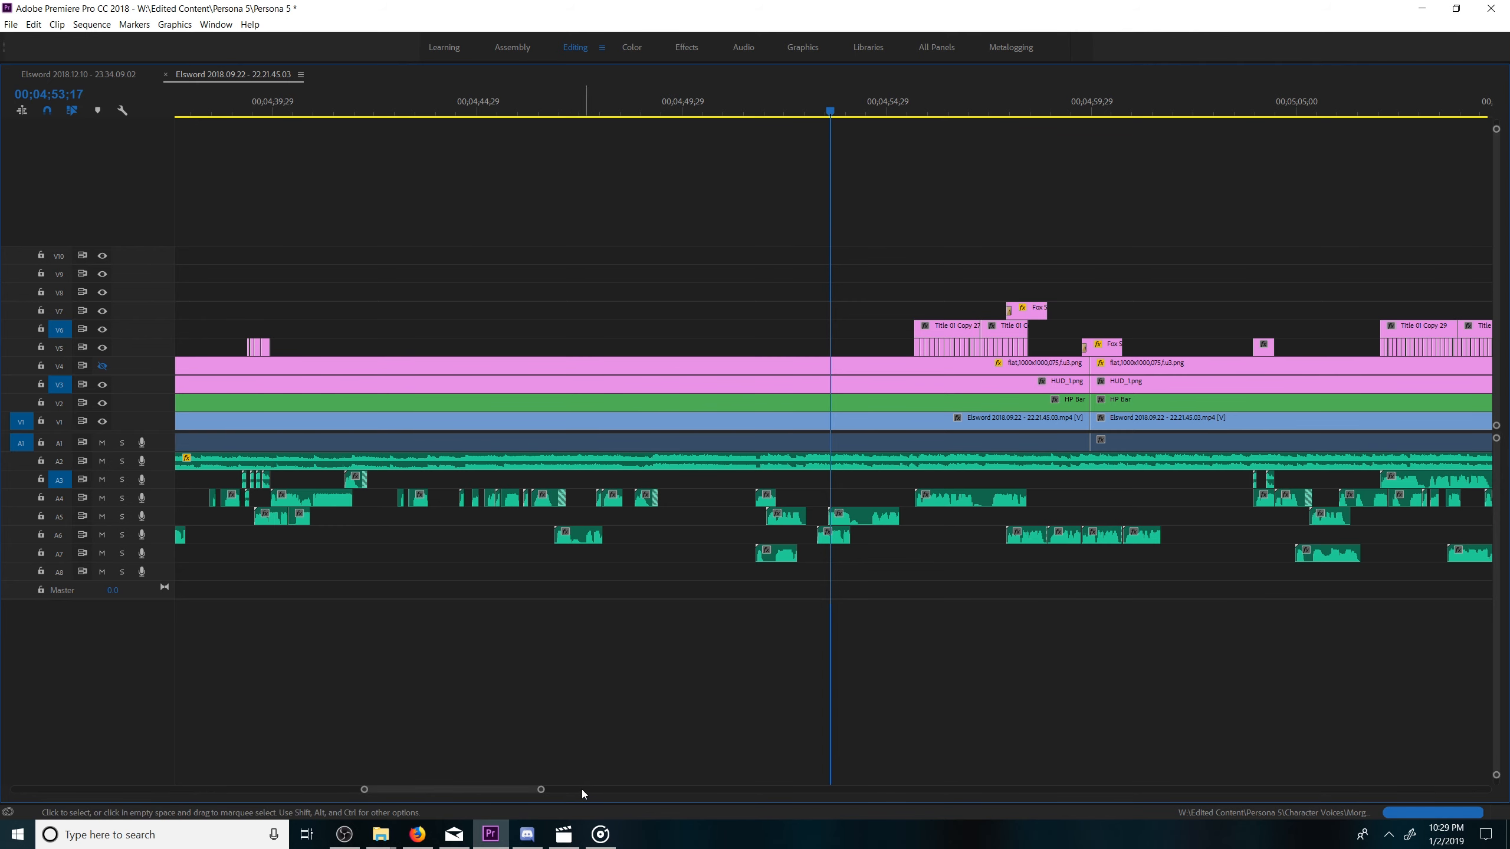
{"action": "left_click_drag", "start_coordinate": [541, 790], "coordinate": [1078, 774]}
{"action": "left_click_drag", "start_coordinate": [346, 112], "coordinate": [381, 115]}
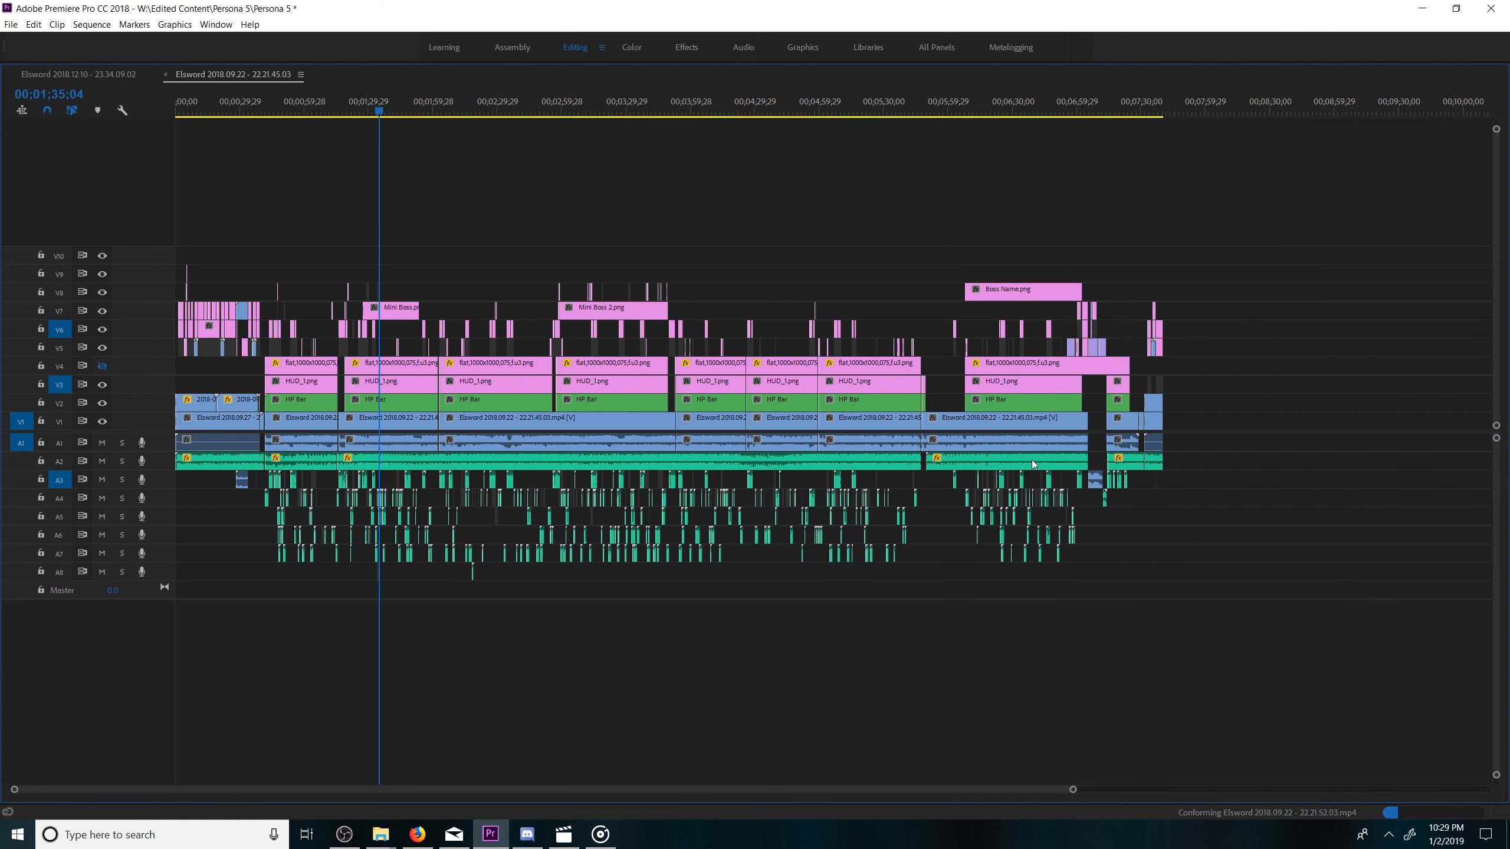
{"action": "key", "text": "grave"}
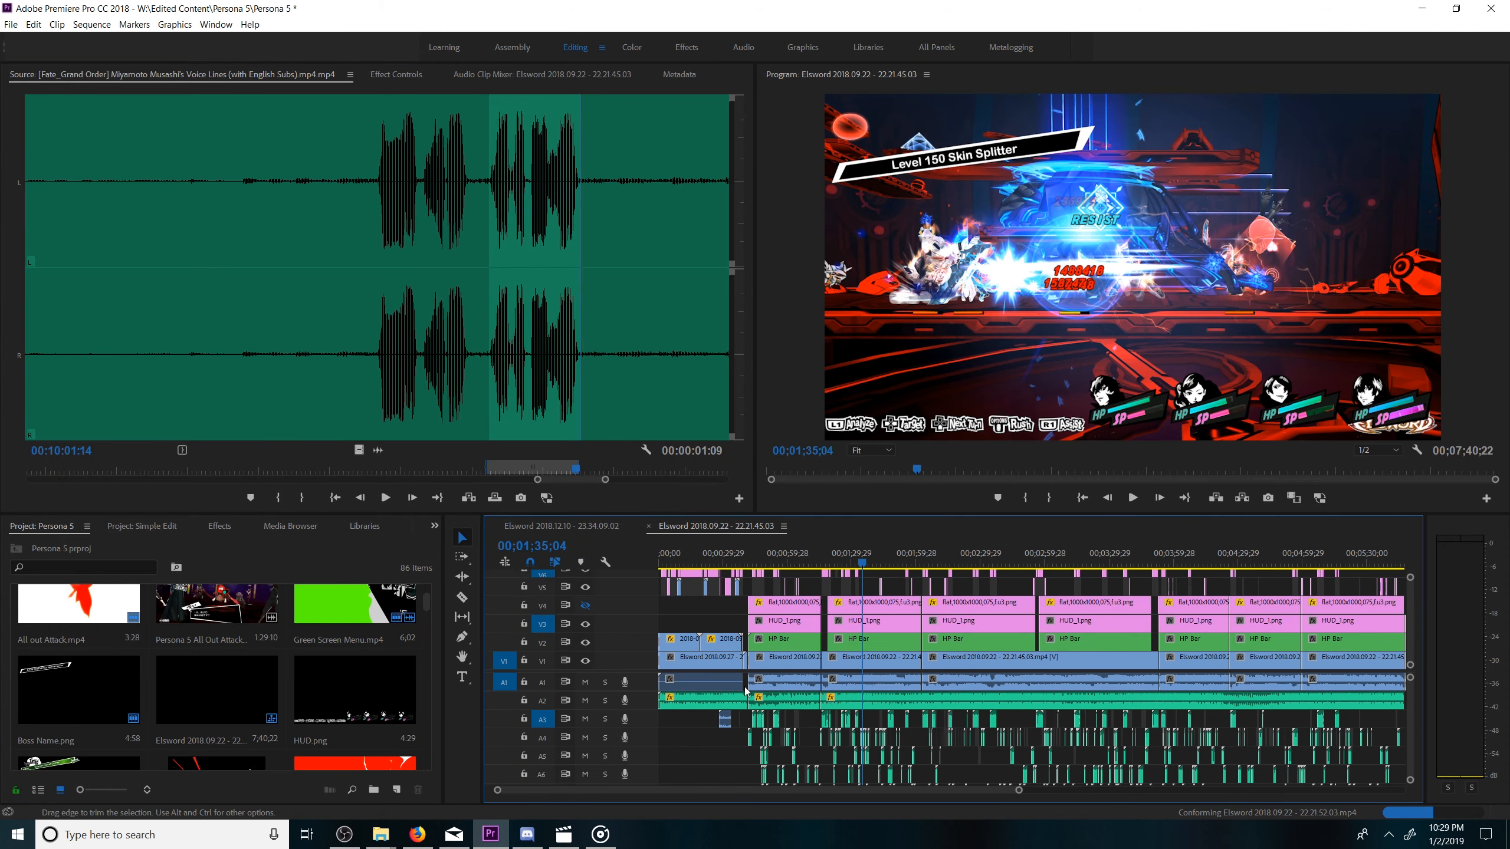
Enlarge the early part of the Persona 5 sequence and play it from 00:00:41:04.
{"action": "left_click", "coordinate": [781, 565]}
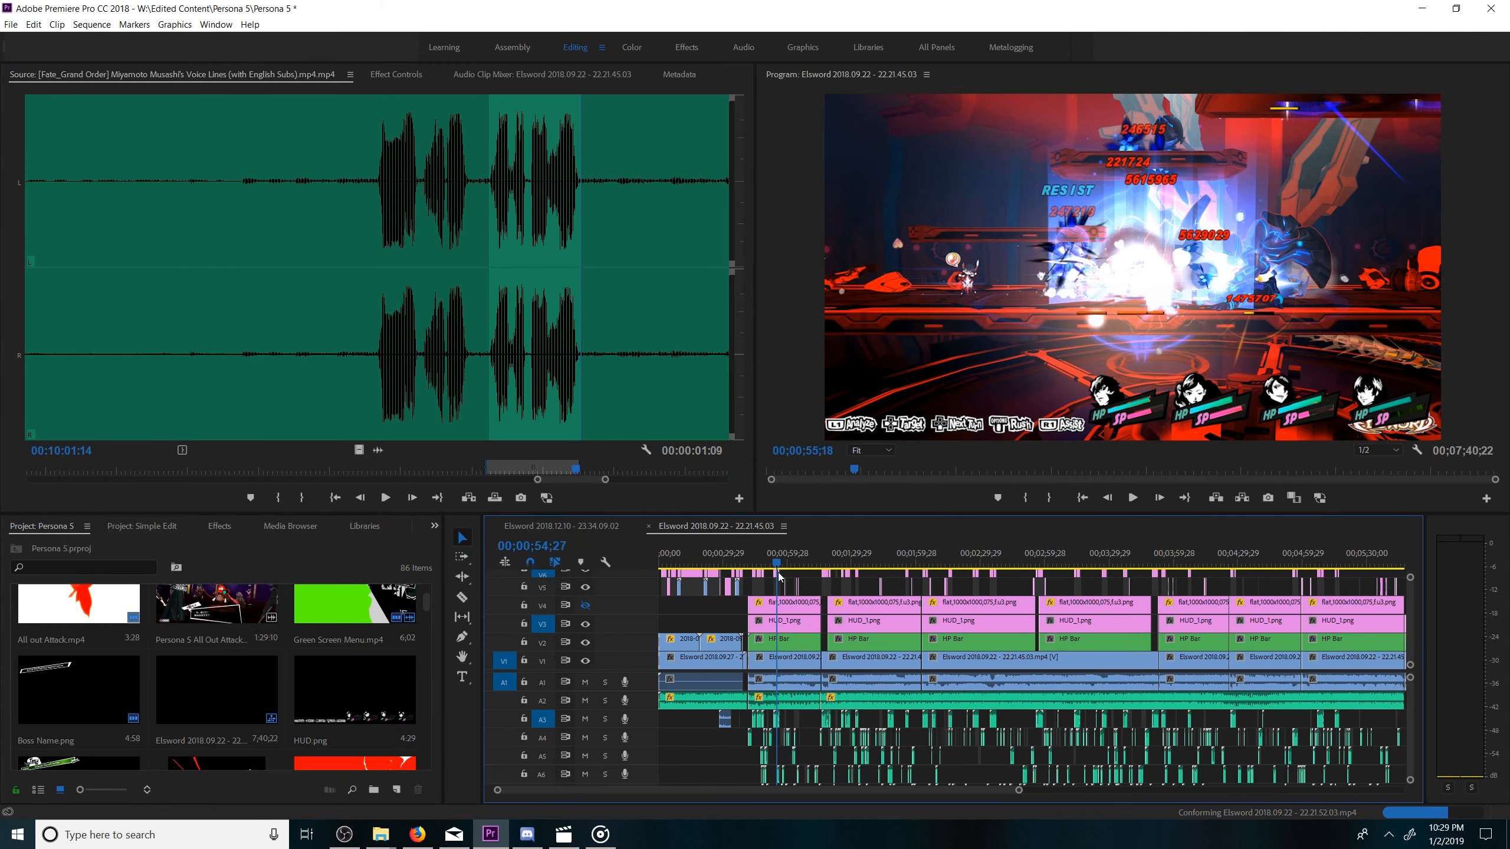
{"action": "left_click_drag", "start_coordinate": [1019, 790], "coordinate": [846, 802]}
{"action": "left_click", "coordinate": [719, 542]}
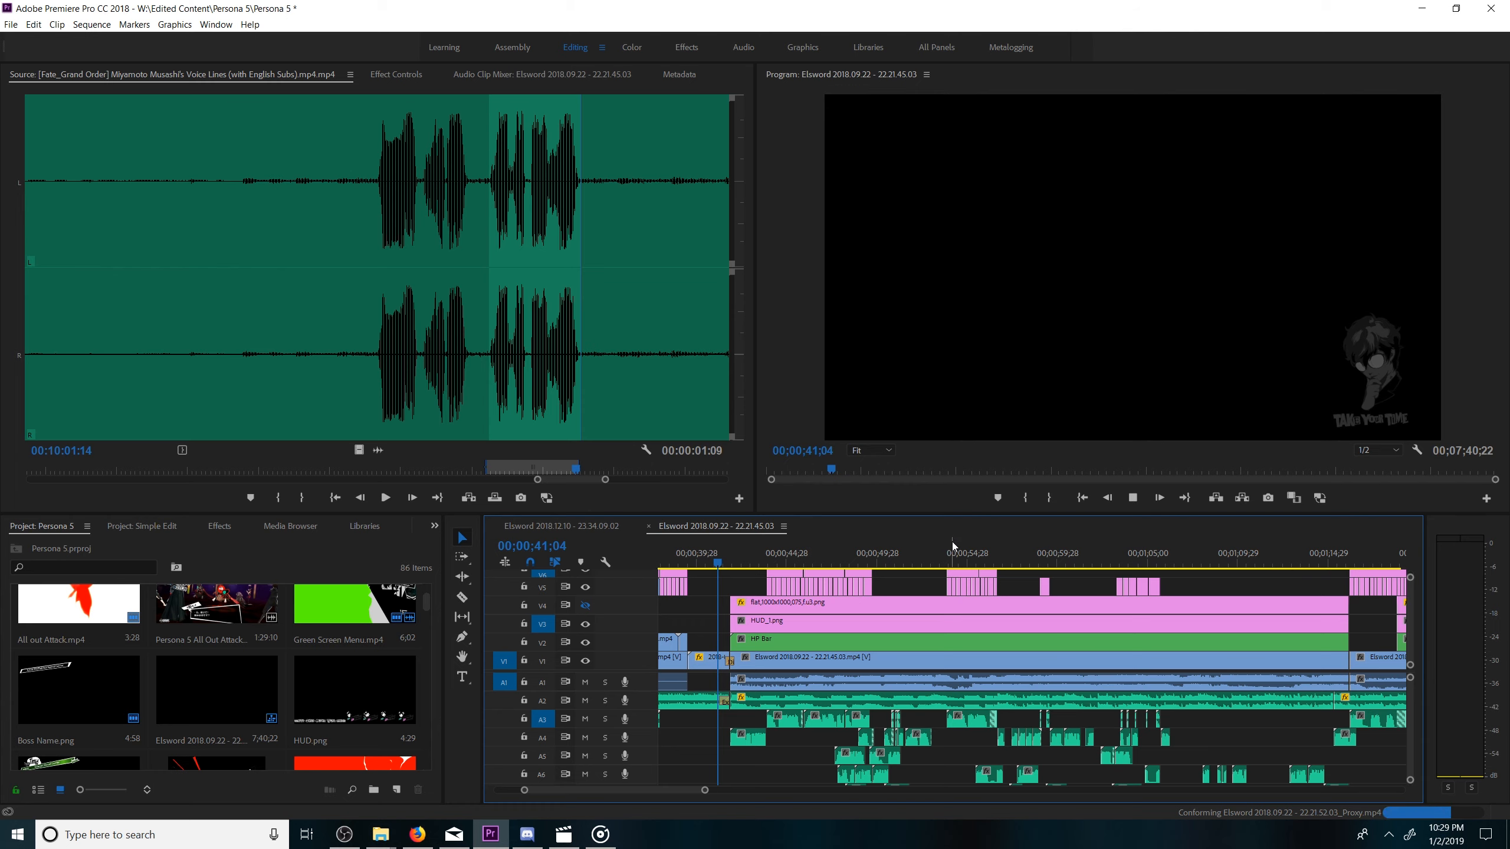
{"action": "key", "text": "space"}
{"action": "key", "text": "space"}
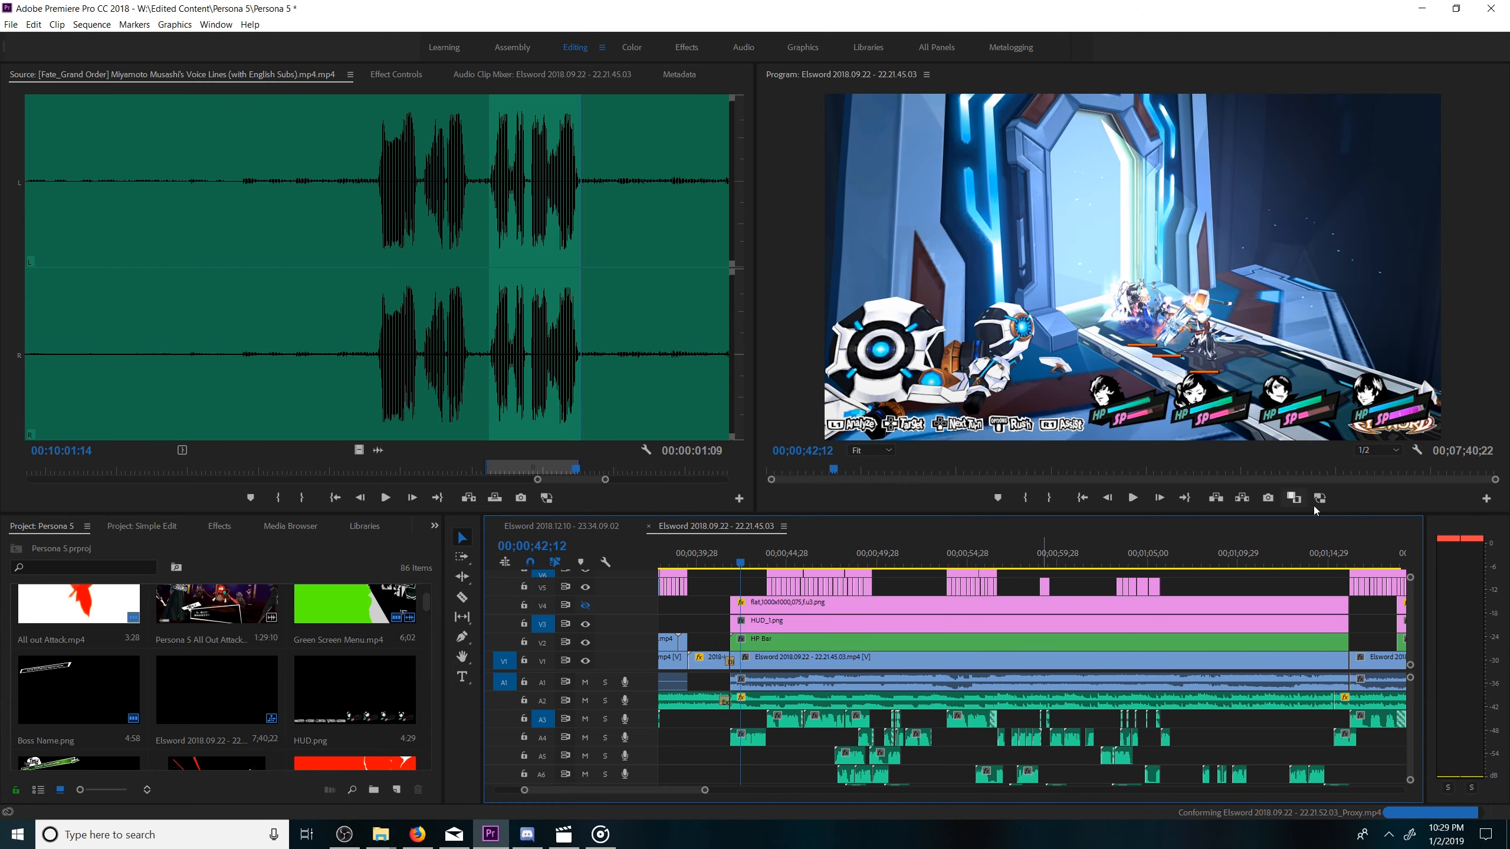
Set the program playback resolution to 1/8 and resume playback from 00:00:42:12.
{"action": "left_click", "coordinate": [1390, 452]}
{"action": "left_click", "coordinate": [1376, 513]}
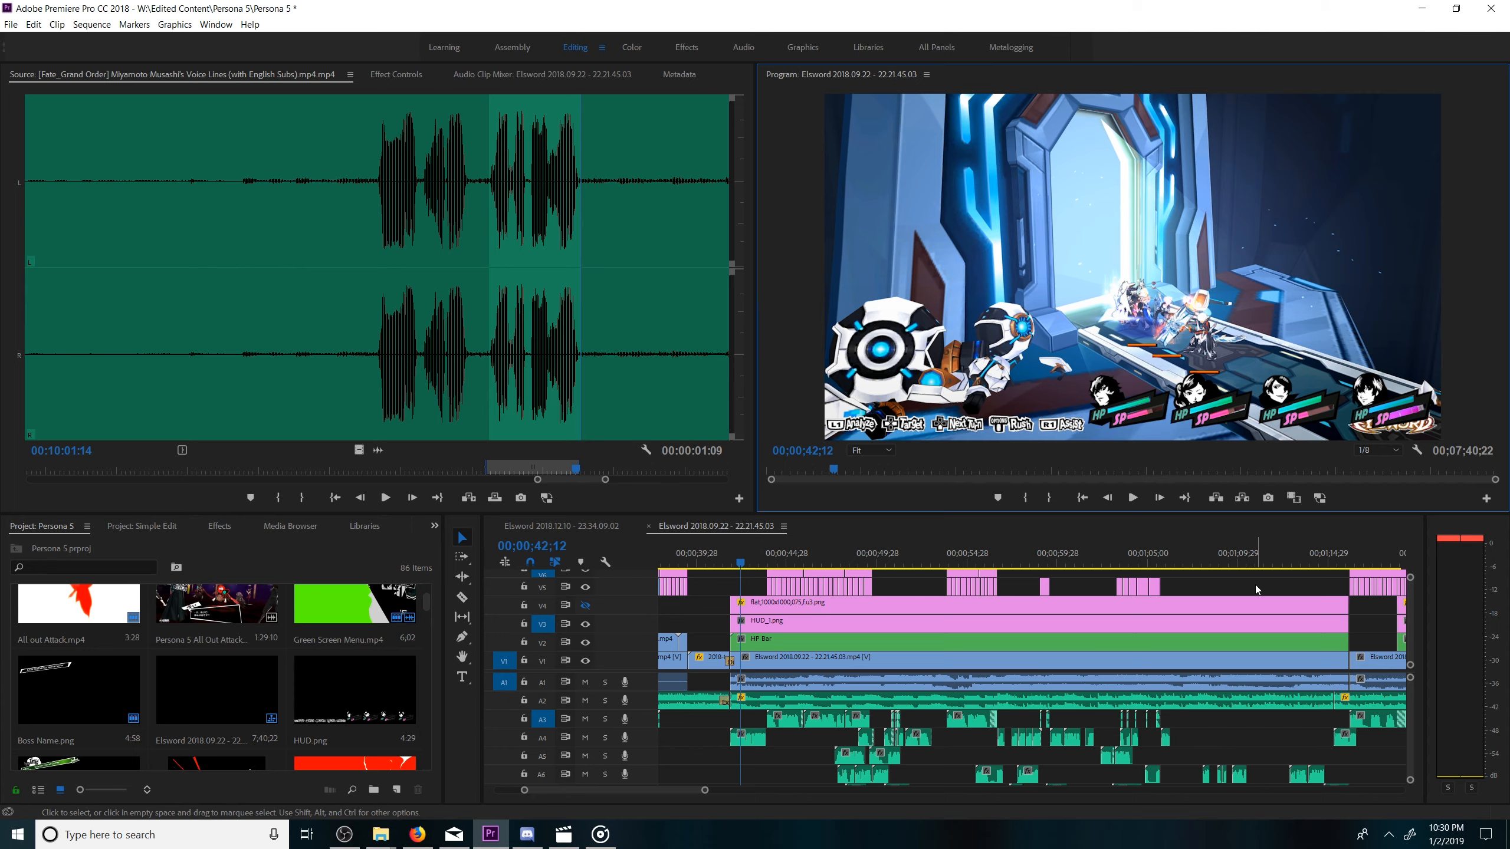
{"action": "key", "text": "space"}
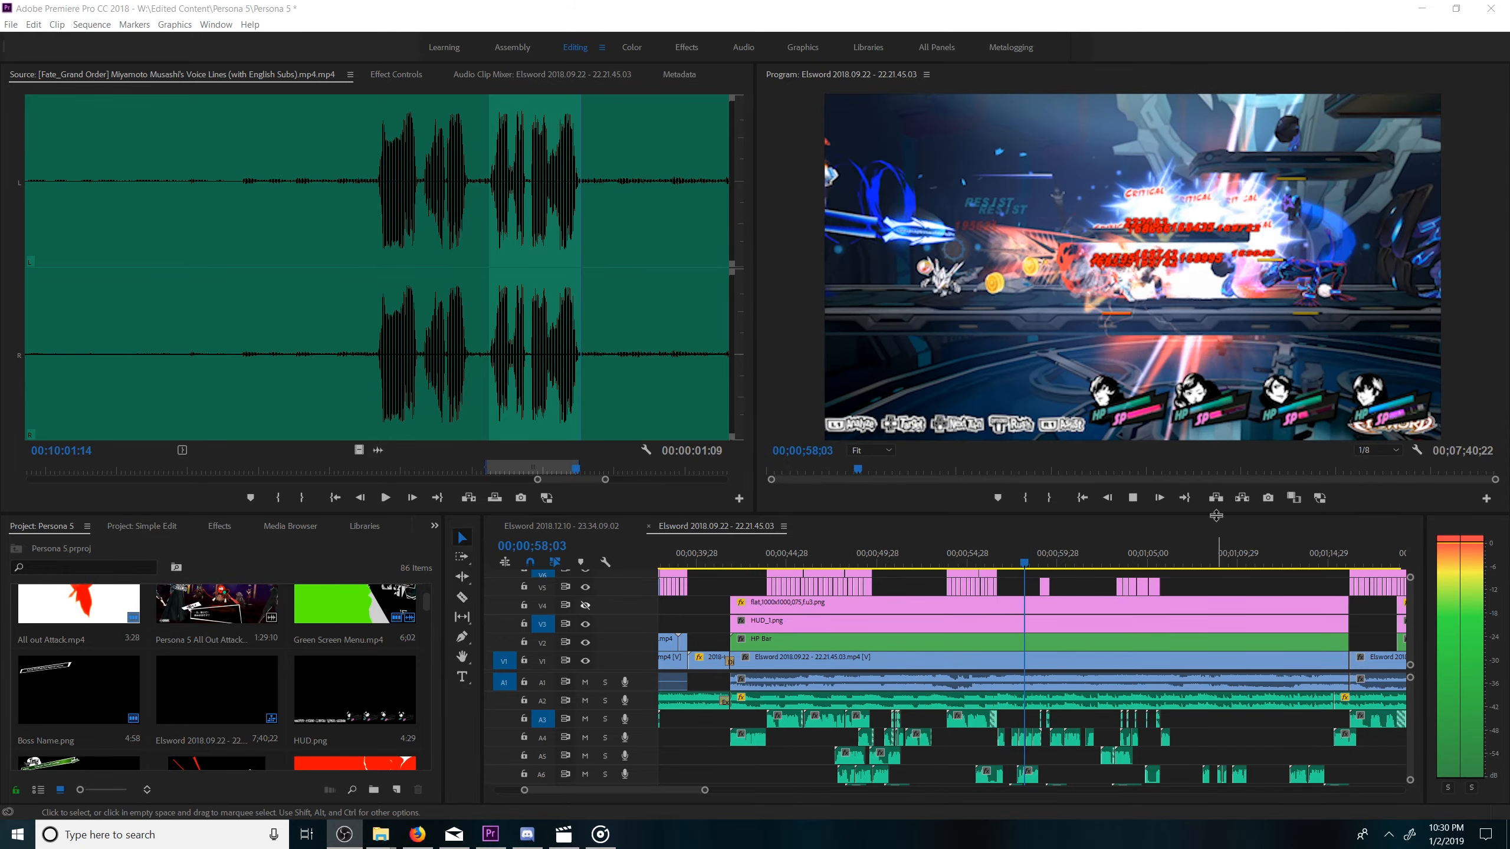
Give the timeline more height and a wider time range while the sequence plays, and stop playback at 00:01:24:09.
{"action": "left_click_drag", "start_coordinate": [1216, 515], "coordinate": [1216, 480]}
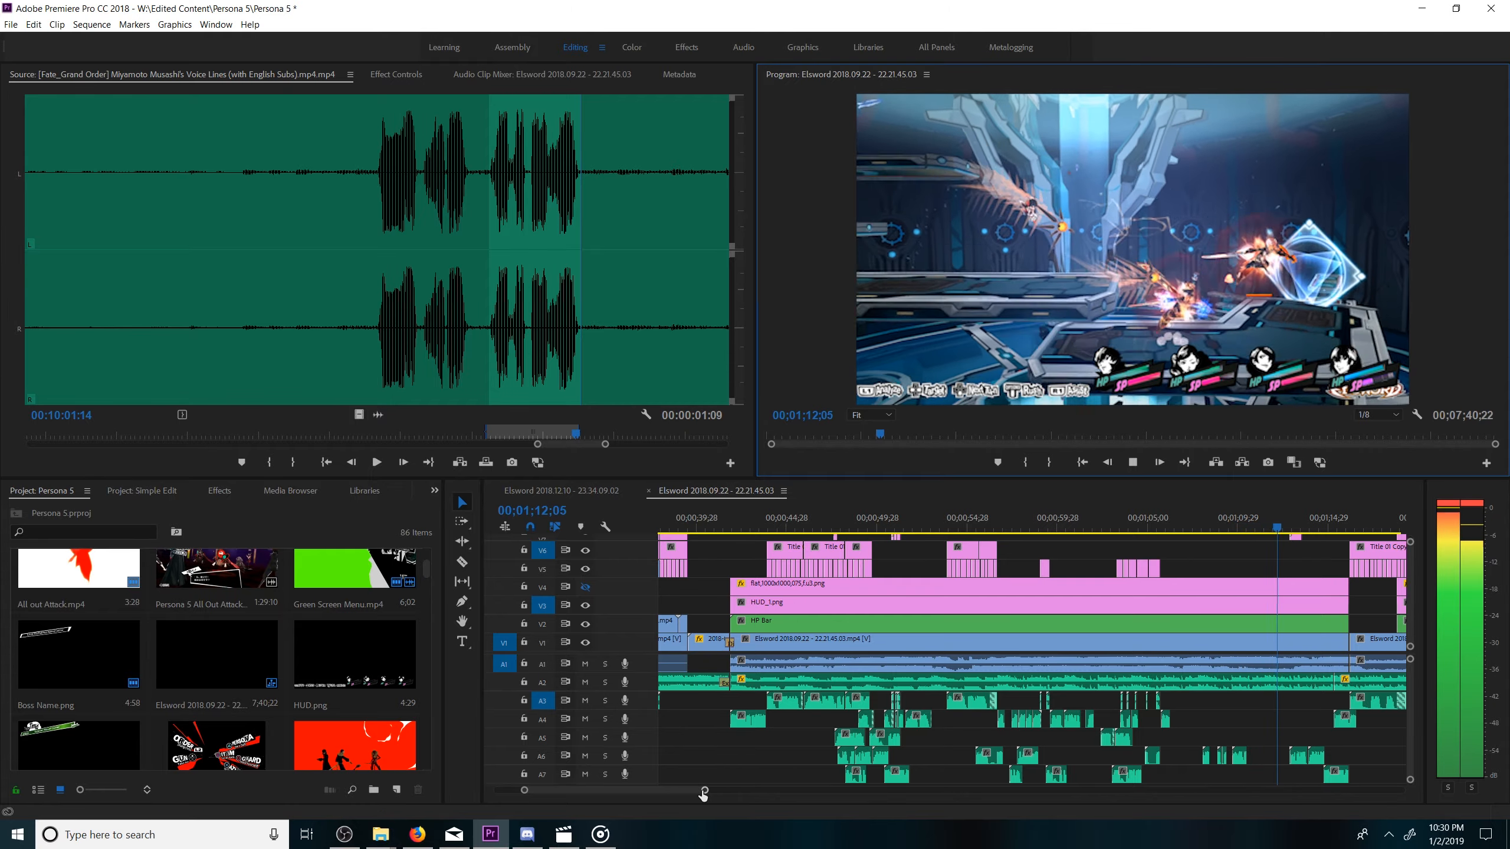
{"action": "left_click_drag", "start_coordinate": [703, 792], "coordinate": [778, 791]}
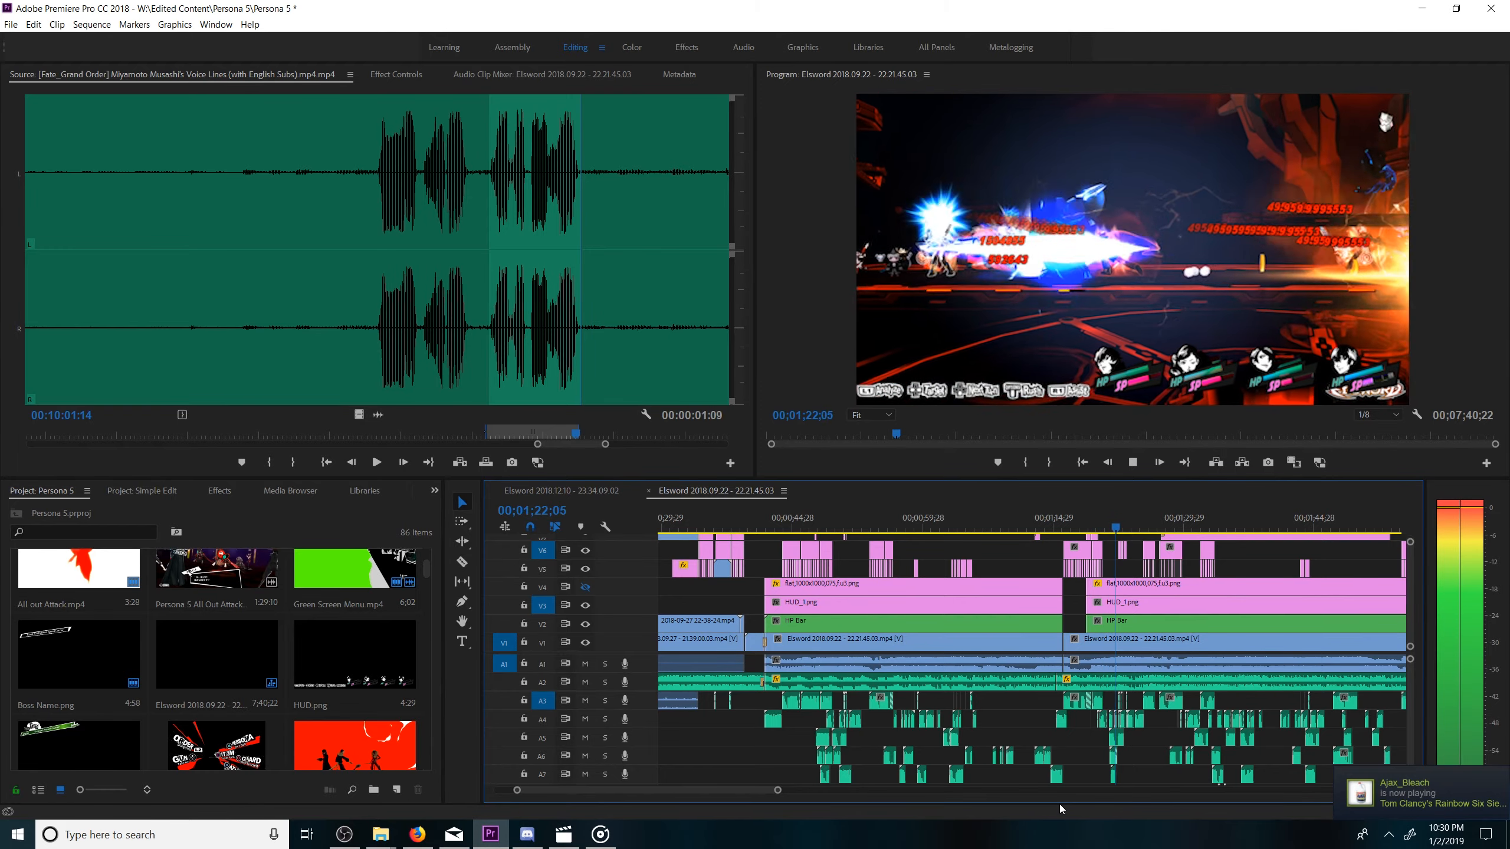
{"action": "left_click", "coordinate": [1131, 469]}
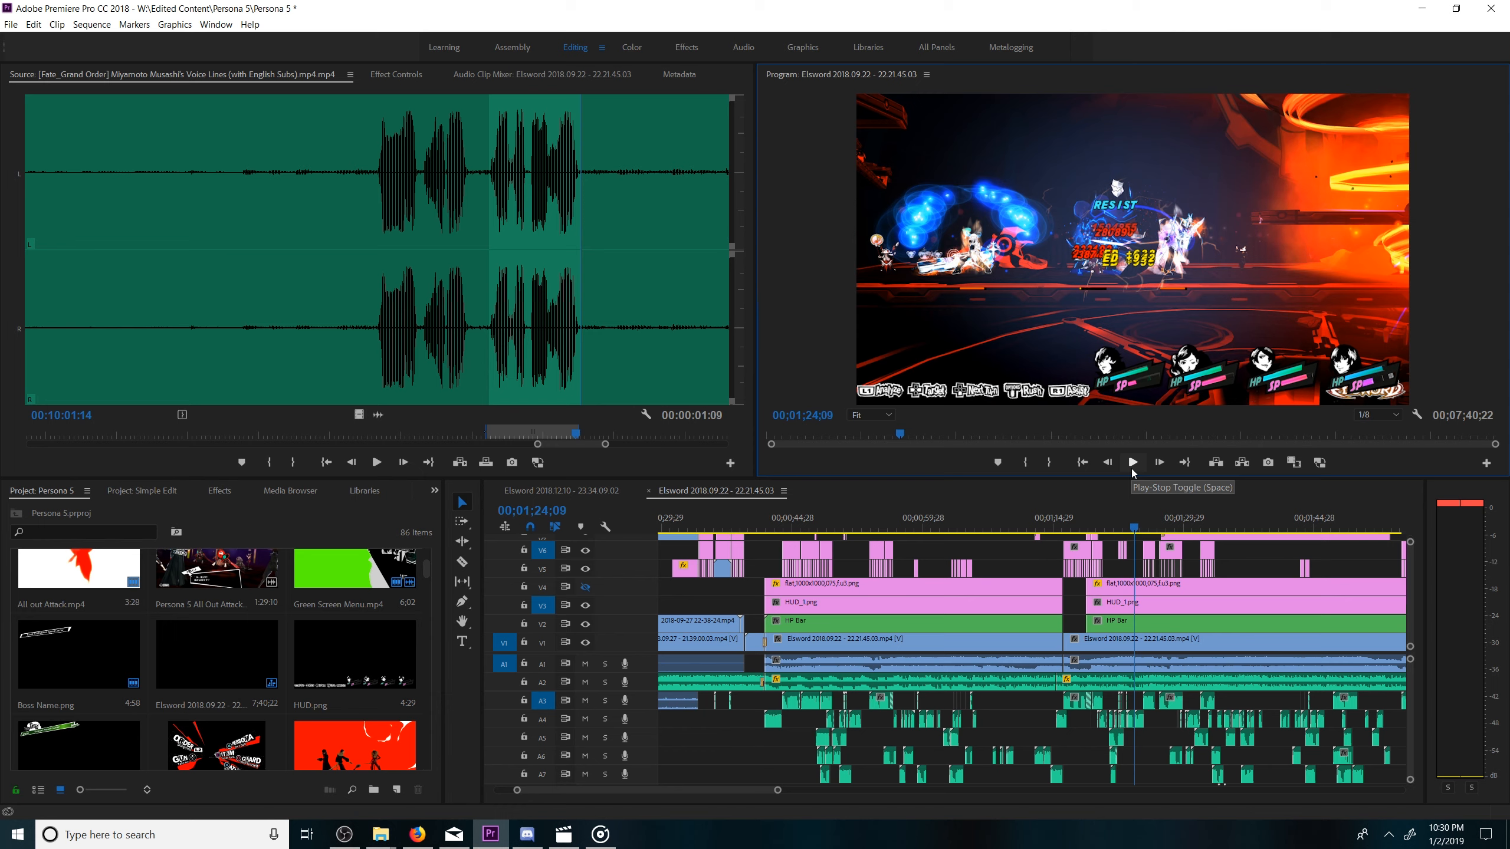